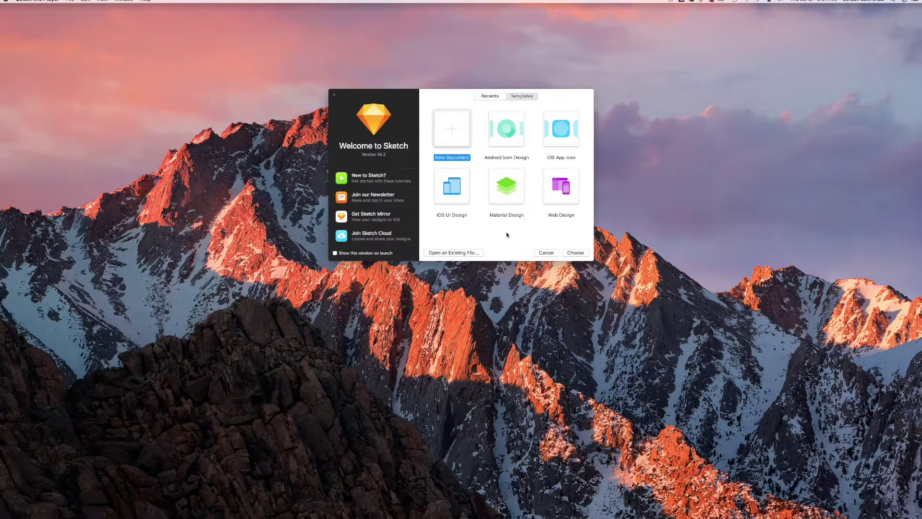
# Create a new blank document from the welcome window and dismiss the prototyping introduction
pyautogui.click(451, 95)
pyautogui.moveTo(451, 95)
pyautogui.mouseDown()
pyautogui.moveTo(448, 170)
pyautogui.moveTo(443, 145)
pyautogui.mouseUp()
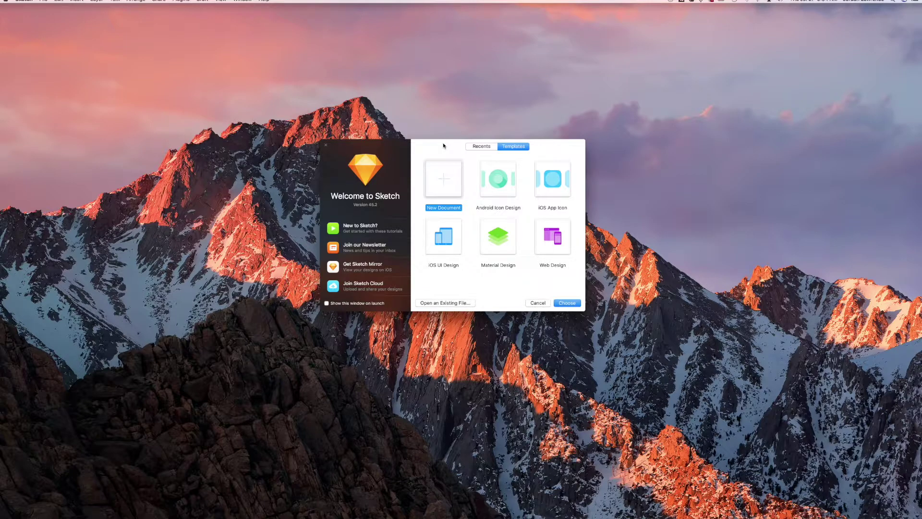
pyautogui.click(326, 303)
pyautogui.press('Return')
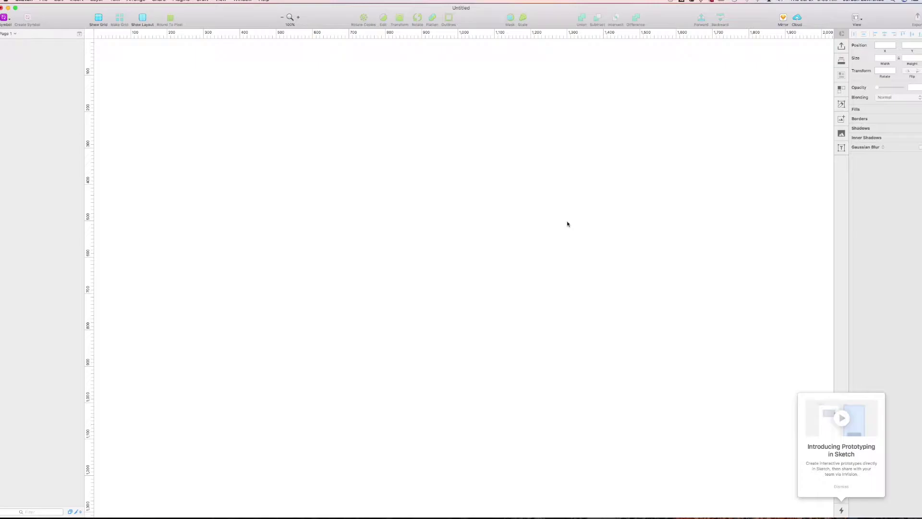
pyautogui.click(841, 371)
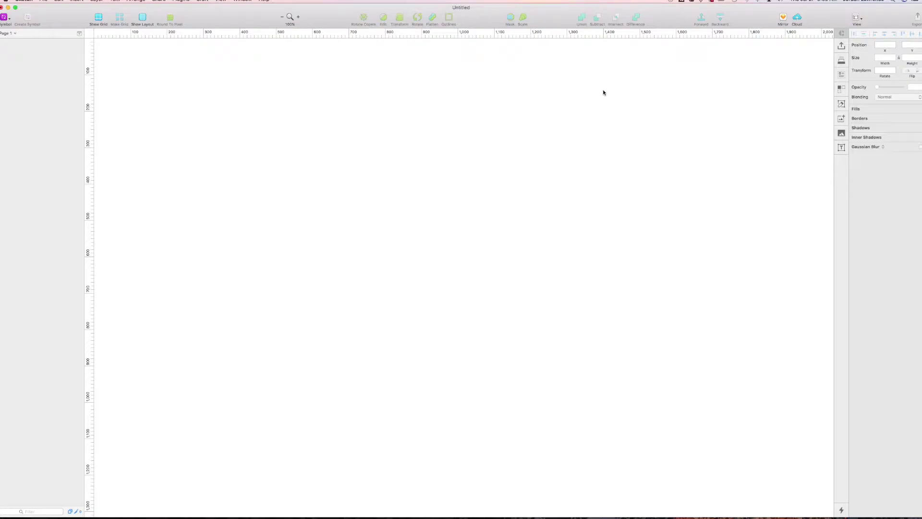
# Open the toolbar customization, try the Icon Only display and restore Icon and Text
pyautogui.rightClick(321, 19)
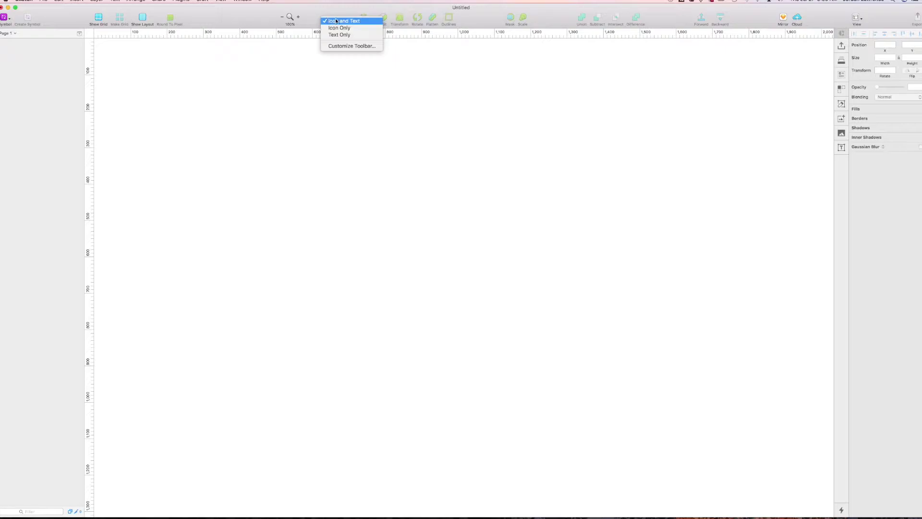
pyautogui.click(367, 46)
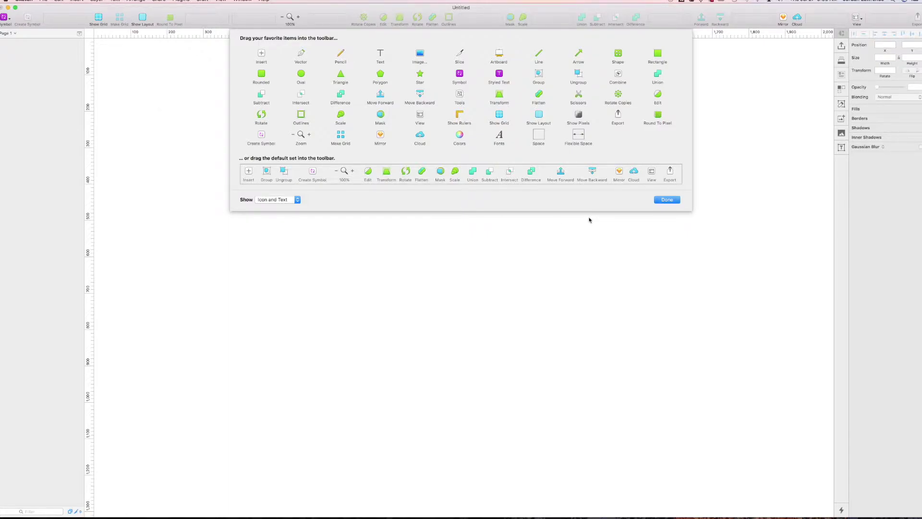
pyautogui.click(293, 200)
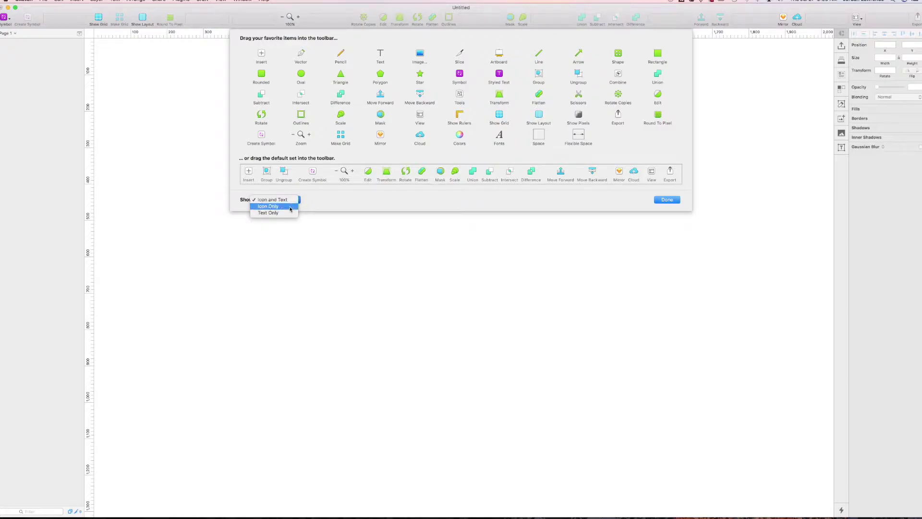
pyautogui.click(274, 206)
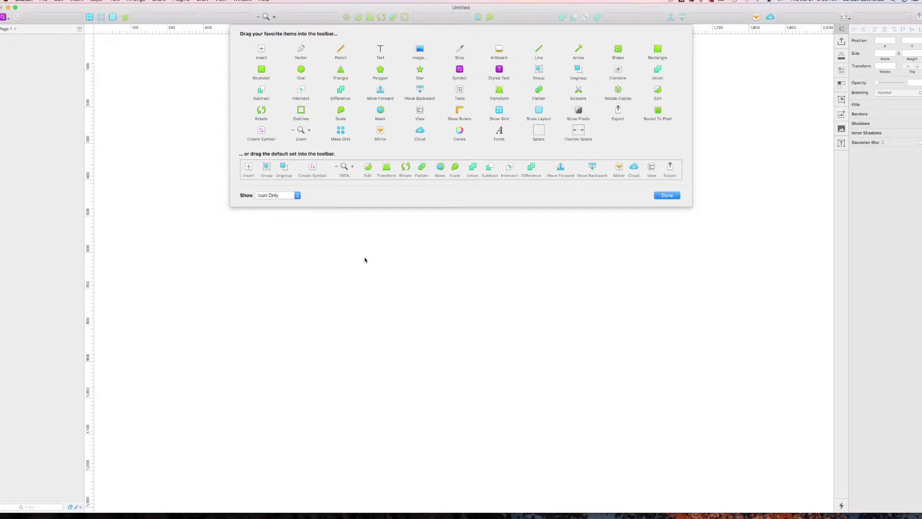
pyautogui.click(284, 196)
pyautogui.click(282, 189)
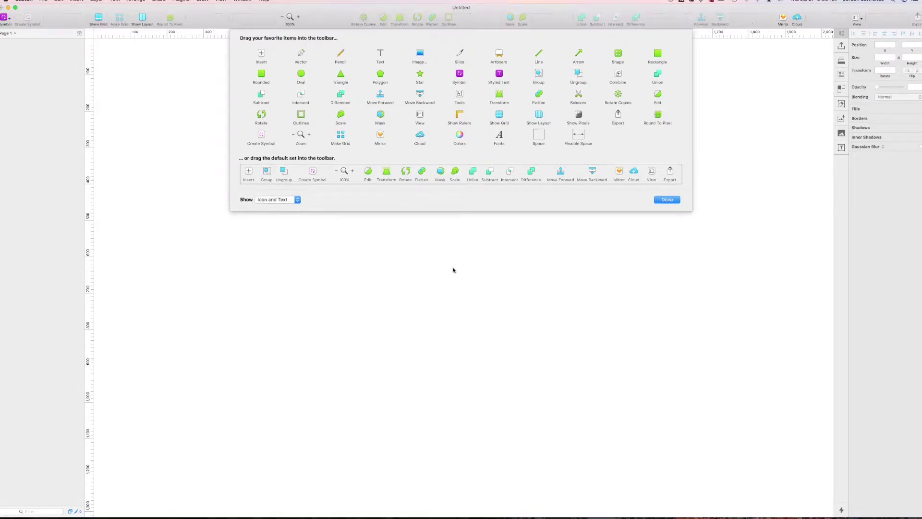
# Try the Text Only toolbar display, restore Icon and Text, and close the toolbar customization
pyautogui.click(281, 199)
pyautogui.click(278, 213)
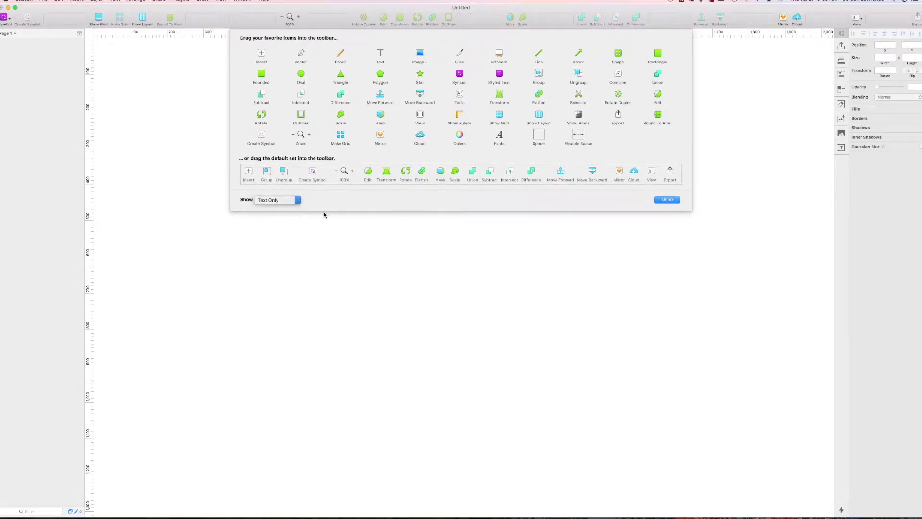
pyautogui.click(274, 187)
pyautogui.click(271, 180)
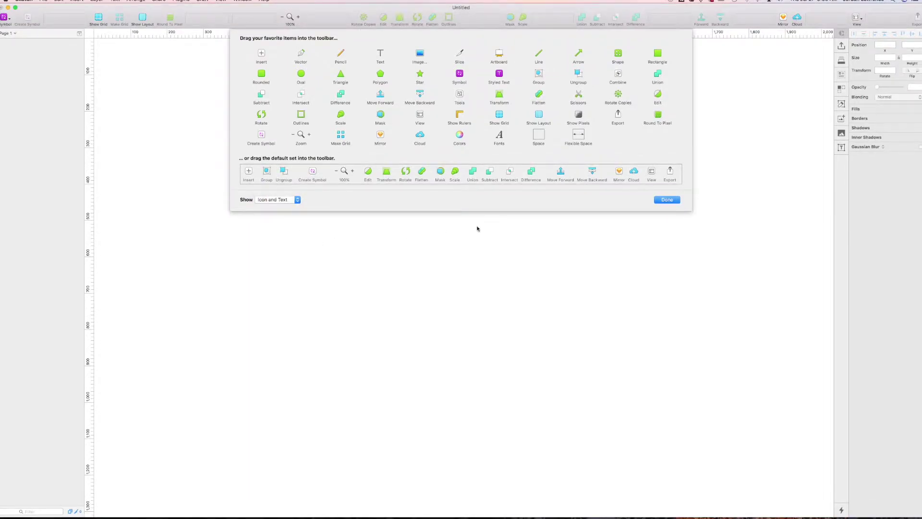
pyautogui.moveTo(538, 135); pyautogui.dragTo(499, 145)
pyautogui.click(672, 202)
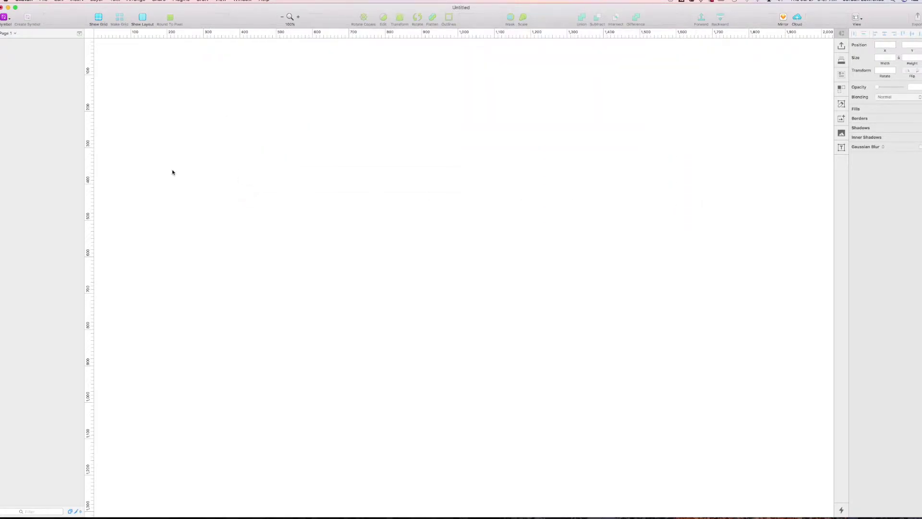
# Expand the pages list and enlarge its area above the layer list
pyautogui.click(79, 34)
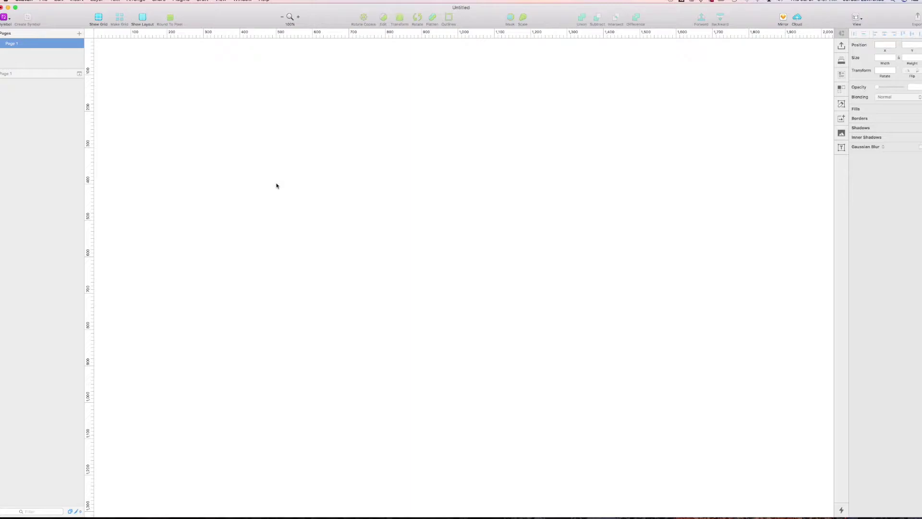
pyautogui.moveTo(46, 70); pyautogui.dragTo(51, 131)
# Start adding an artboard and look through the Material Design, Responsive Web, Paper Sizes and Custom preset categories
pyautogui.press('a')
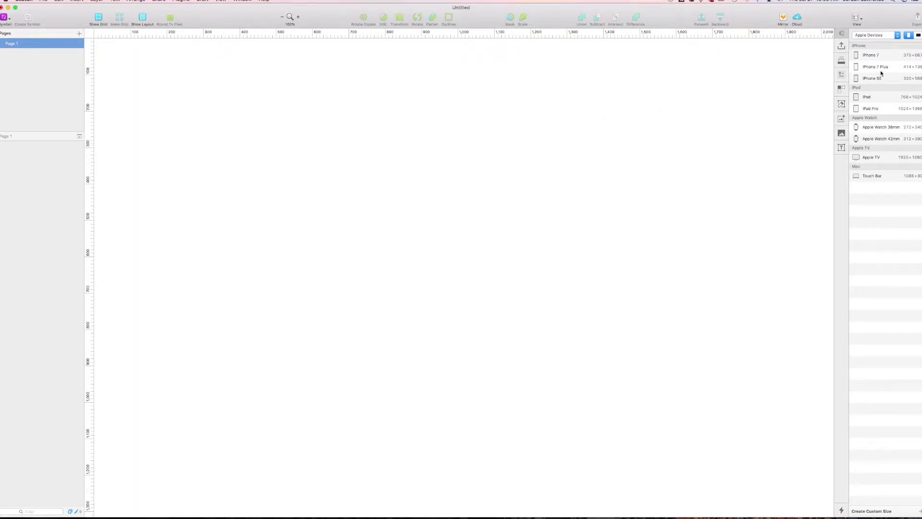
pyautogui.click(881, 36)
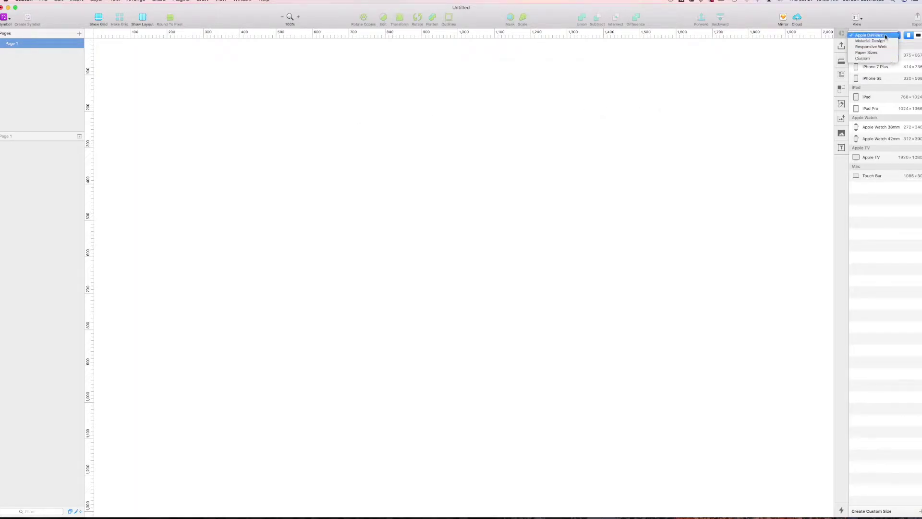
pyautogui.click(885, 41)
pyautogui.click(881, 35)
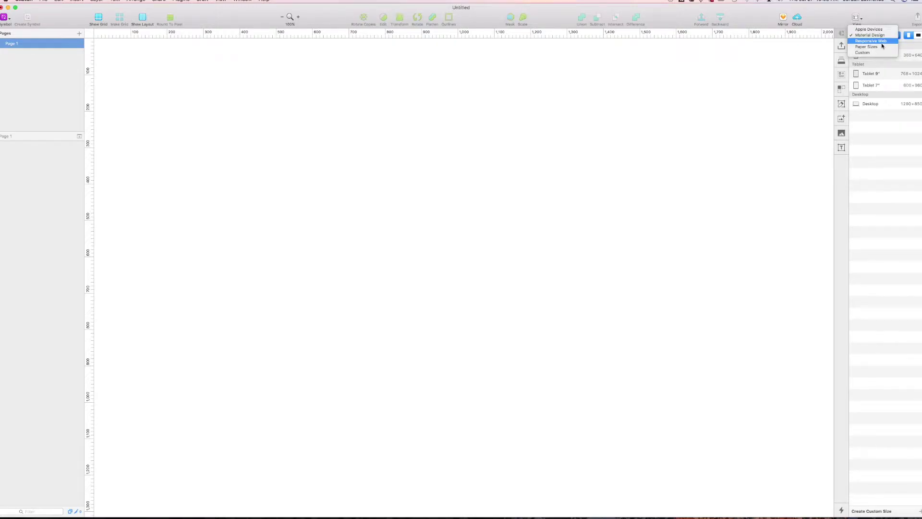
pyautogui.click(880, 38)
pyautogui.click(880, 36)
pyautogui.click(877, 42)
pyautogui.click(879, 36)
pyautogui.click(879, 42)
pyautogui.click(877, 35)
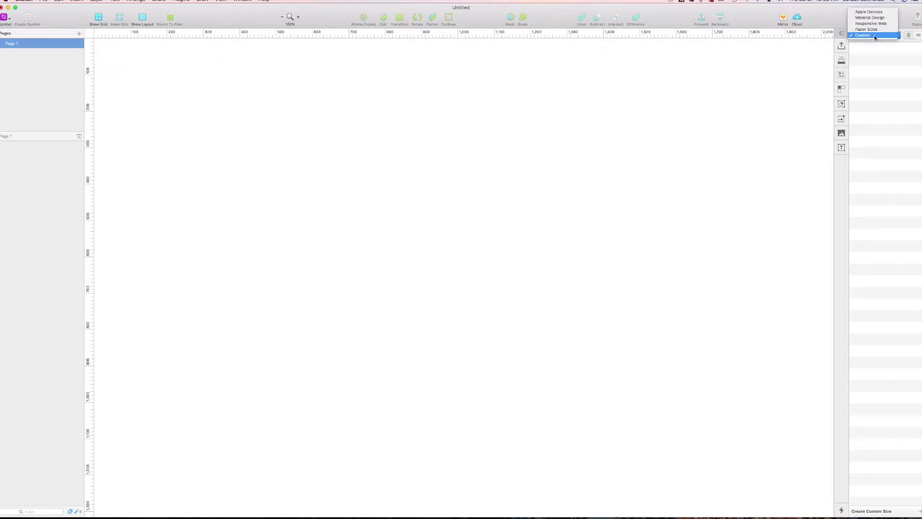
# Add an iPhone 7 Plus artboard from the Apple Devices presets and try landscape orientation before returning it to portrait
pyautogui.click(875, 13)
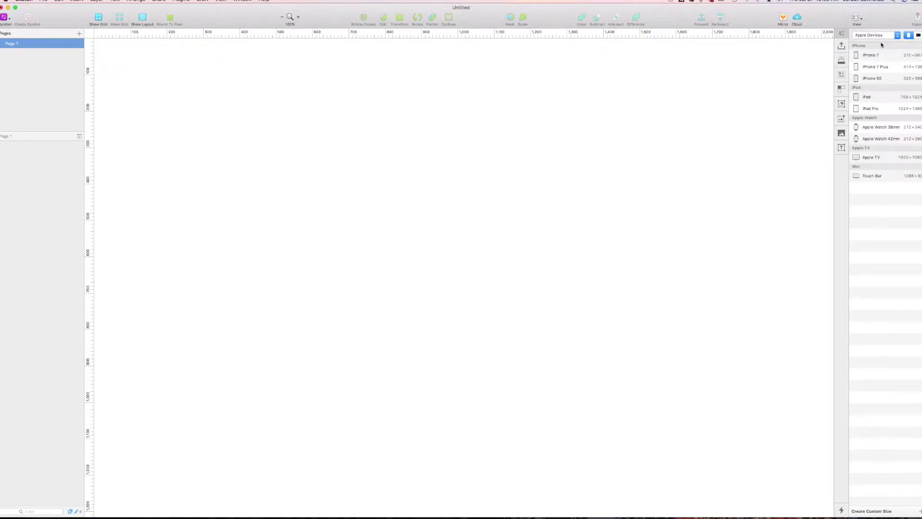
pyautogui.click(886, 68)
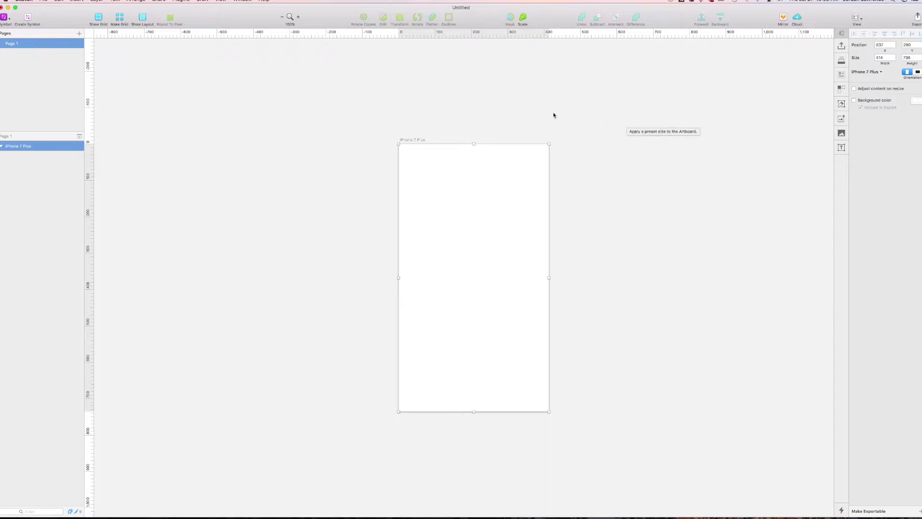
pyautogui.click(917, 72)
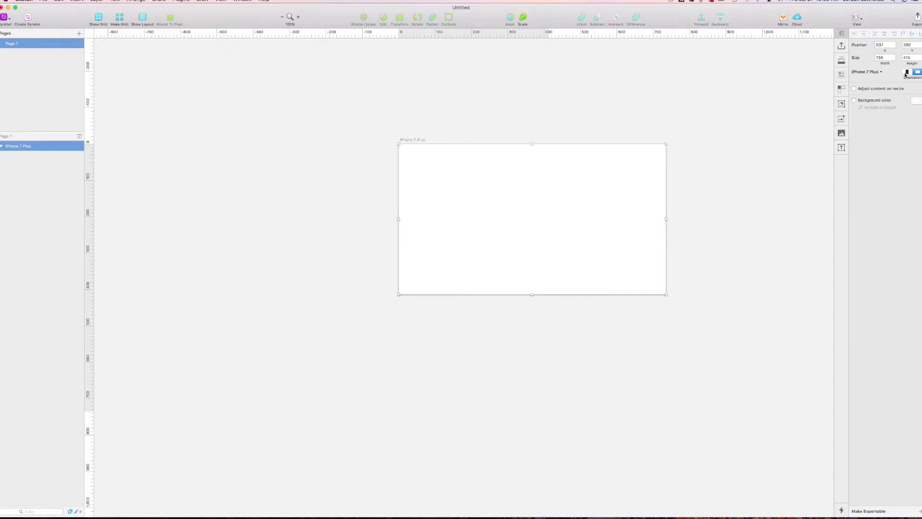
pyautogui.click(907, 73)
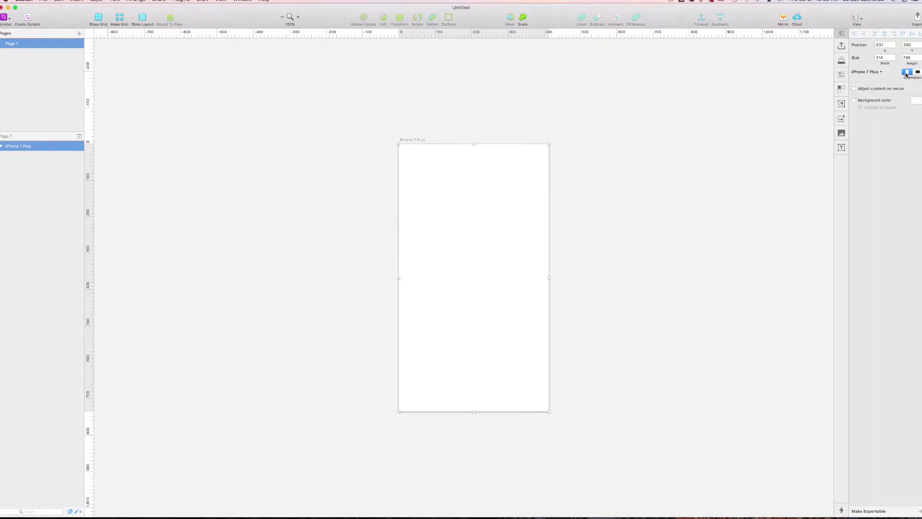
pyautogui.click(569, 117)
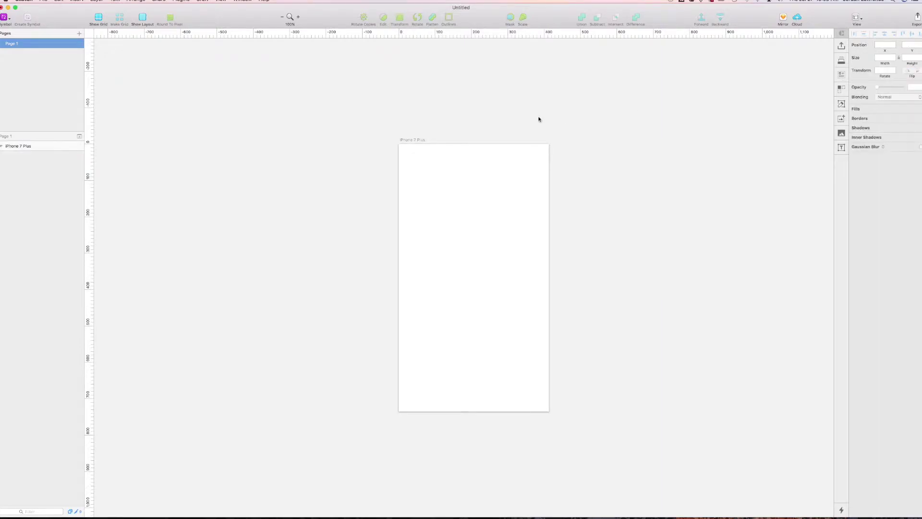
# Rename the iPhone 7 Plus artboard as "Sign in / Sign Up"
pyautogui.click(419, 140)
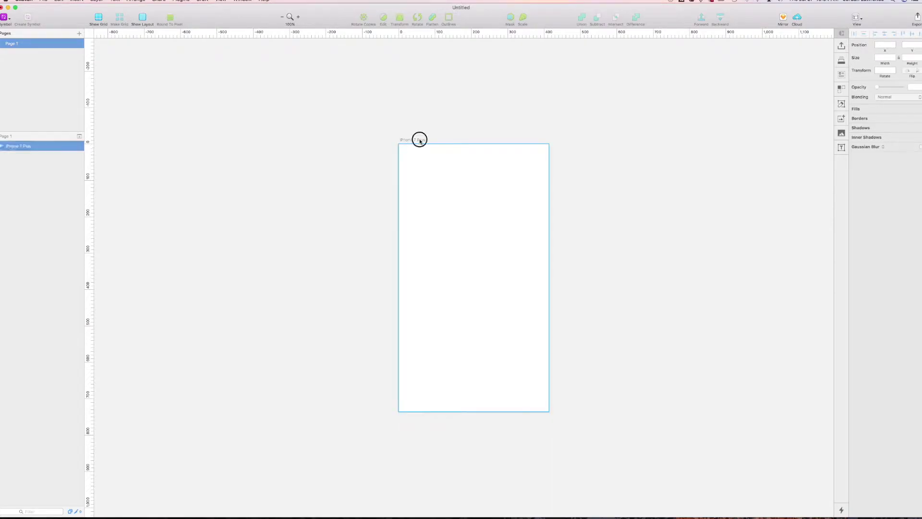
pyautogui.doubleClick(15, 146)
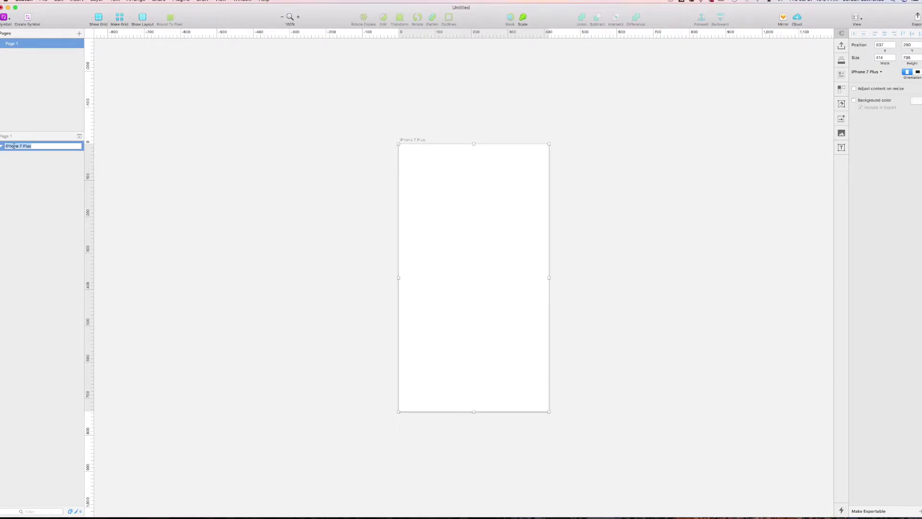
pyautogui.write('A')
pyautogui.write('ign ')
pyautogui.write('in / Sign')
pyautogui.press('Return')
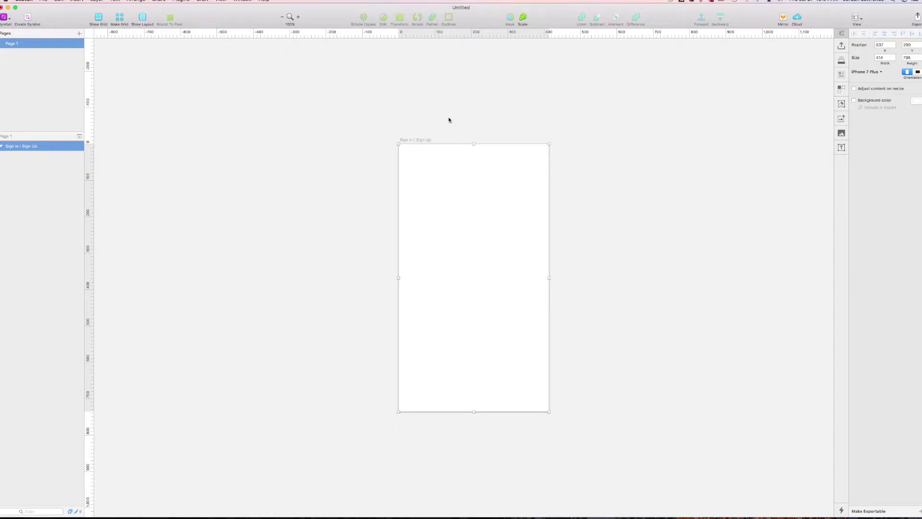
# Move the Sign in / Sign Up artboard on the canvas to about X 2158, Y 65
pyautogui.scroll(-5, 449, 119)
pyautogui.scroll(2, 469, 160)
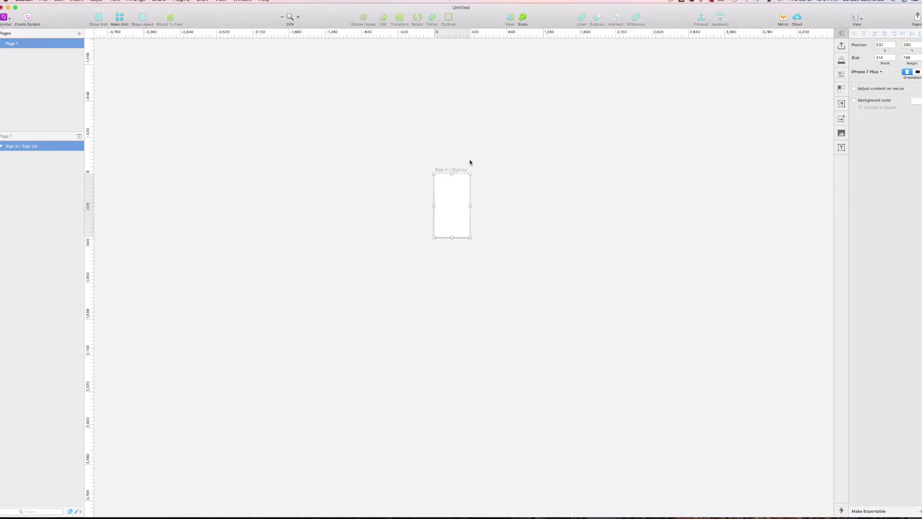
pyautogui.scroll(-5, 498, 154)
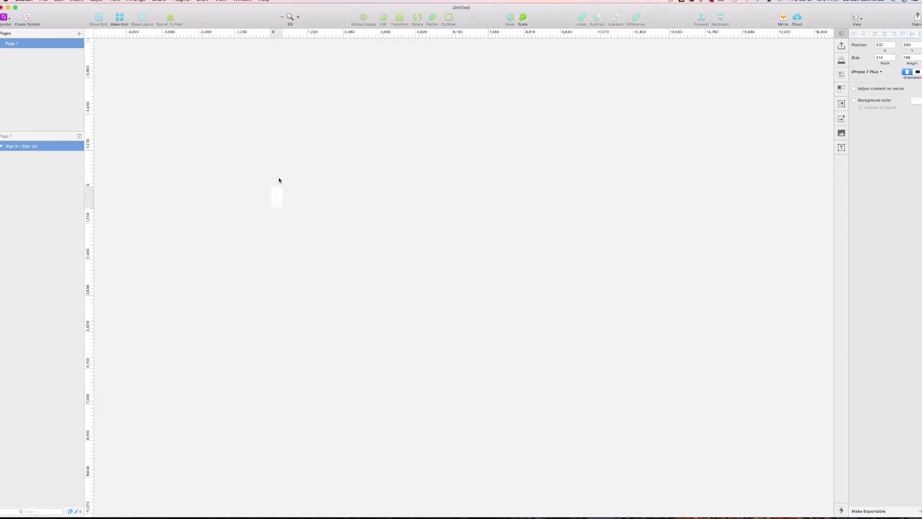
pyautogui.scroll(2, 279, 178)
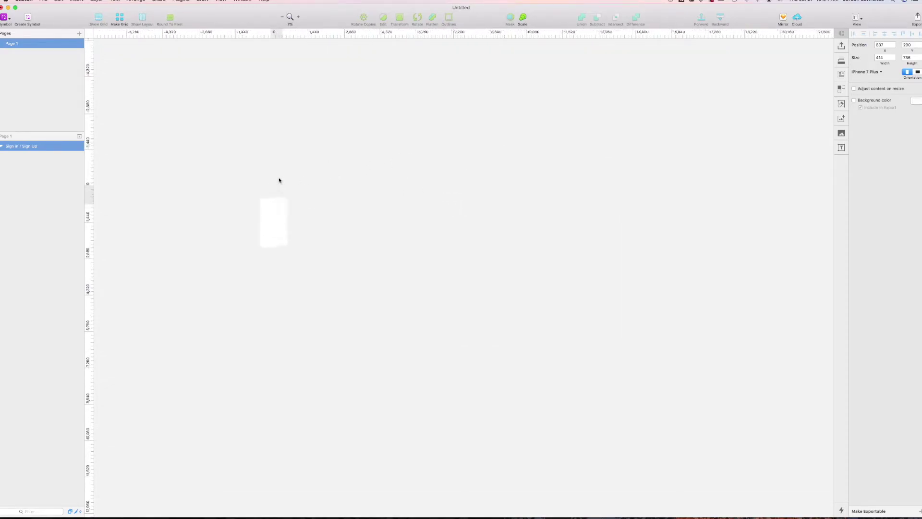
pyautogui.click(342, 183)
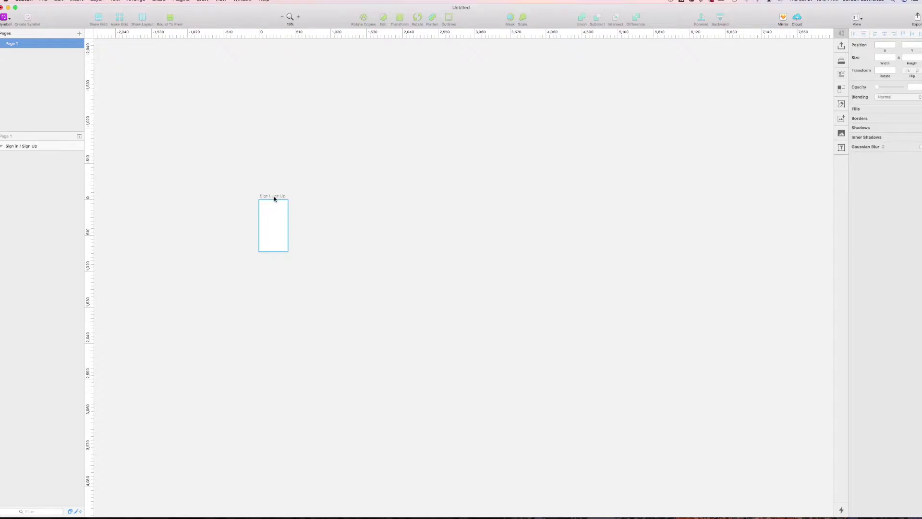
pyautogui.moveTo(274, 196); pyautogui.dragTo(370, 183)
pyautogui.click(375, 165)
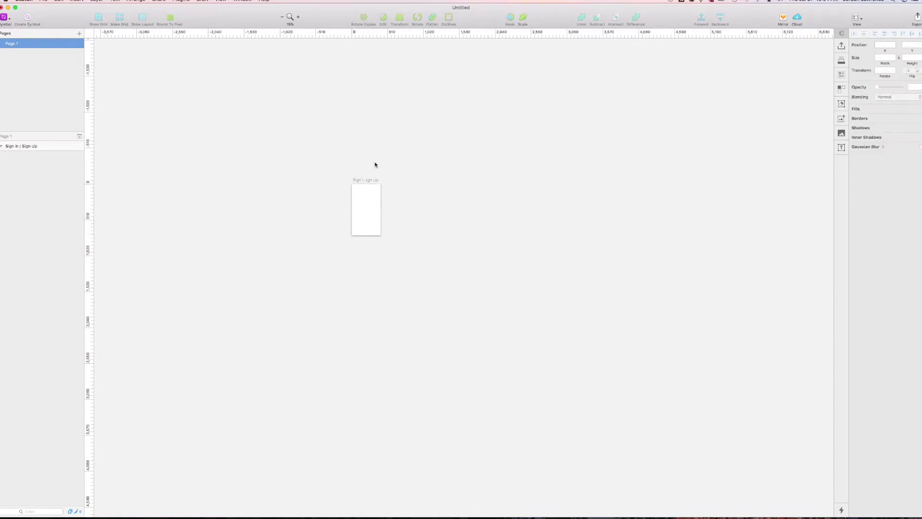
# Try renaming the artboard as "1" and moving it on the canvas
pyautogui.doubleClick(50, 147)
pyautogui.press('BackSpace')
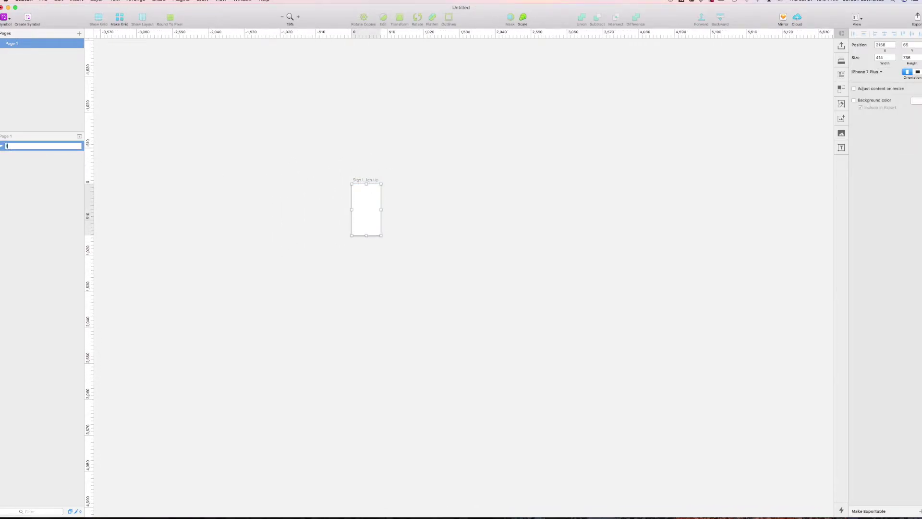
pyautogui.click(273, 147)
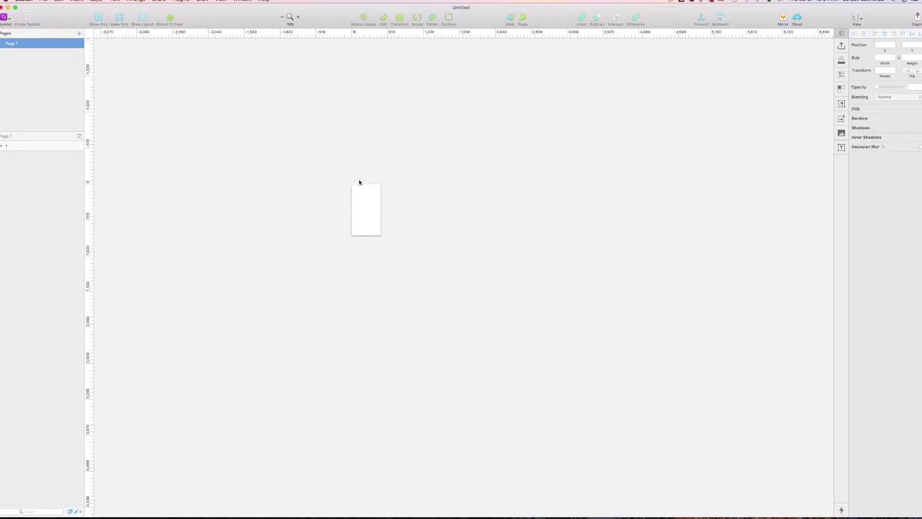
pyautogui.moveTo(352, 180); pyautogui.dragTo(293, 187)
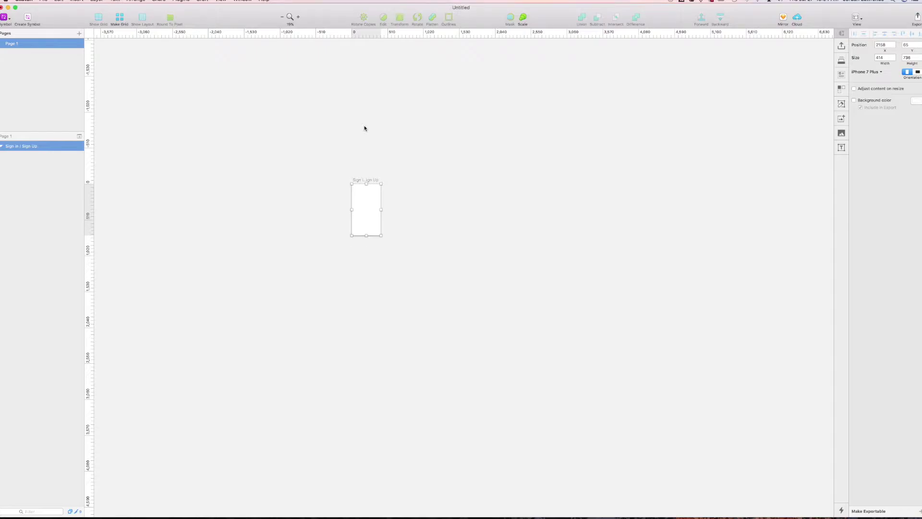
pyautogui.click(364, 128)
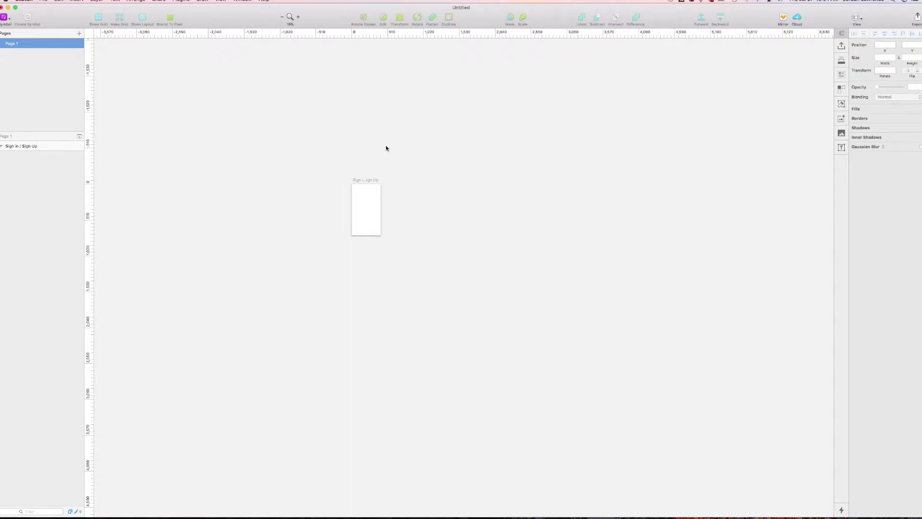
# Duplicate the Sign in / Sign Up artboard
pyautogui.rightClick(367, 182)
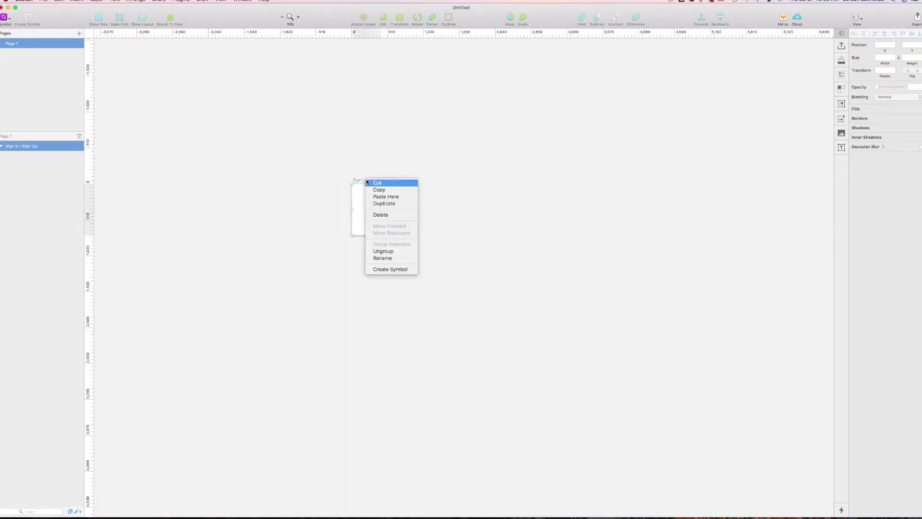
pyautogui.click(390, 203)
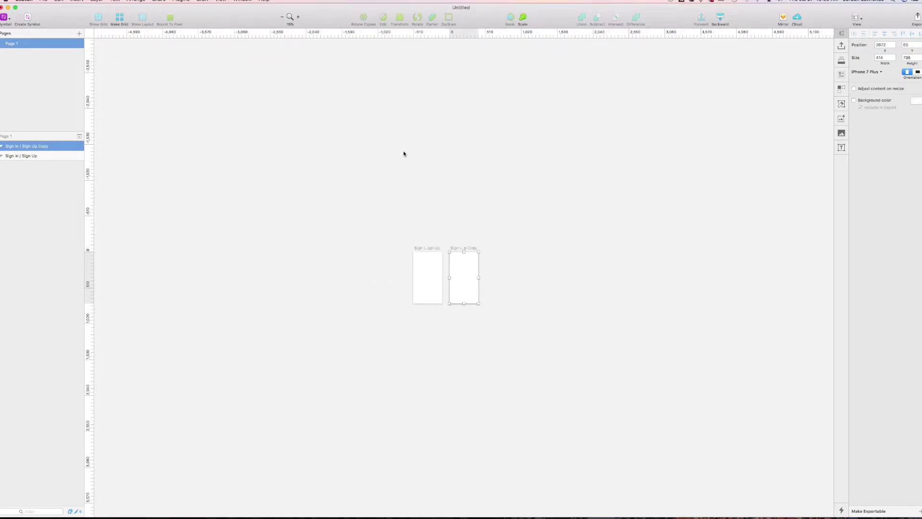
# Duplicate the Sign in / Sign Up Copy artboard beside it to make a third artboard in the row
pyautogui.click(470, 251)
pyautogui.moveTo(470, 250); pyautogui.dragTo(508, 249)
pyautogui.click(515, 211)
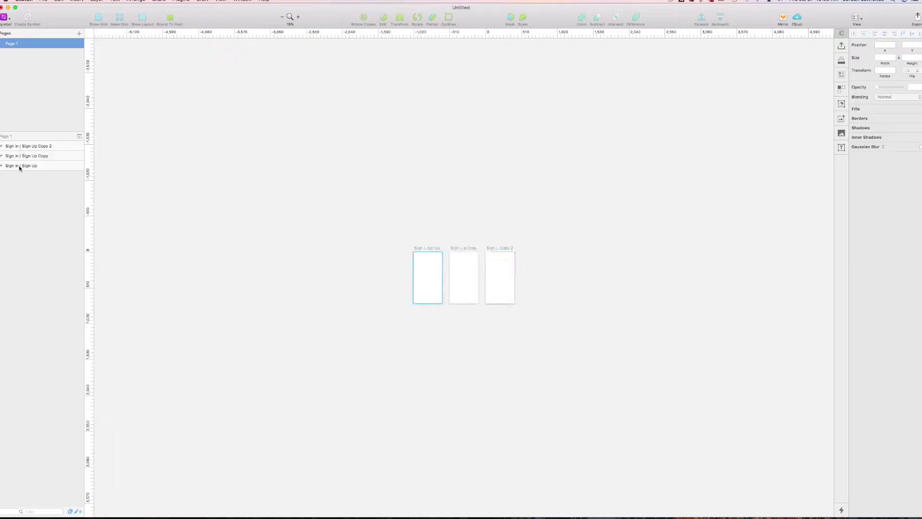
# Rename Page 1 as "Landing Page"
pyautogui.doubleClick(13, 44)
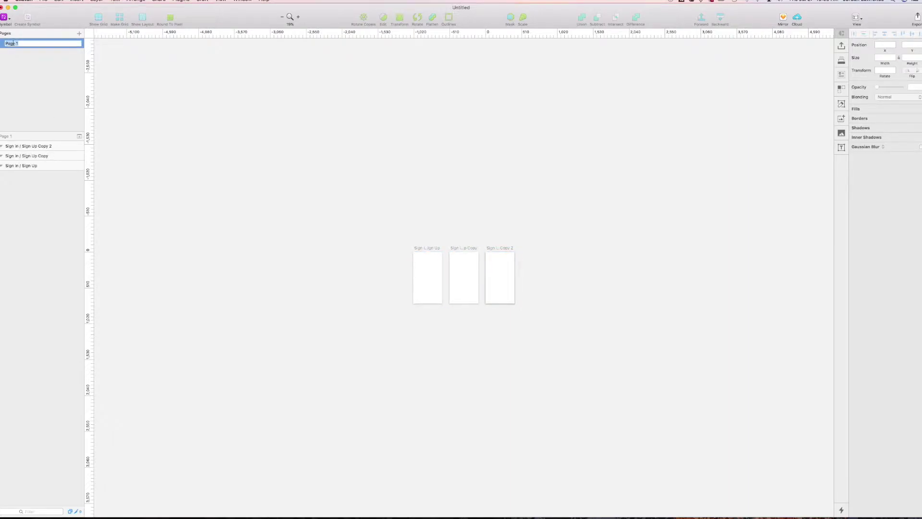
pyautogui.write('Landing PAg')
pyautogui.write('e')
pyautogui.press('Return')
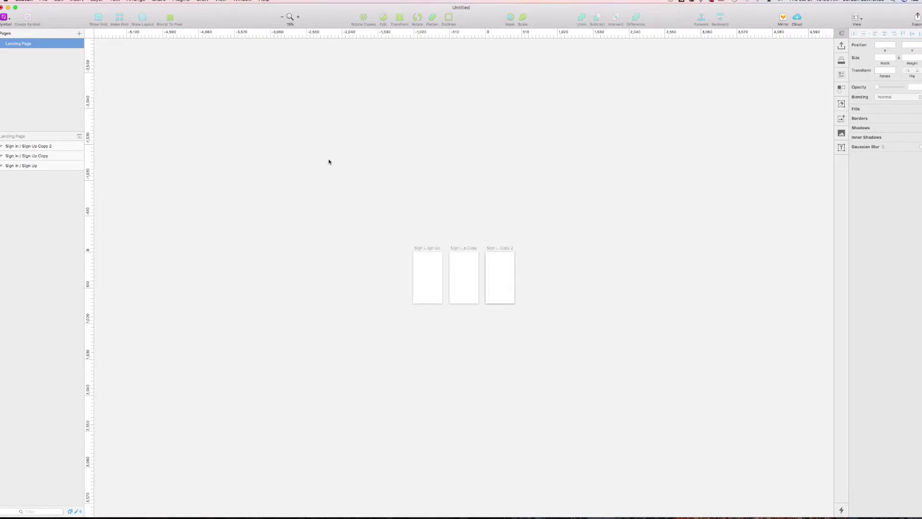
# Draw a blue rectangle about 233 × 79 near the bottom of the Sign in / Sign Up artboard, at about X 91, Y 632
pyautogui.press('z')
pyautogui.moveTo(382, 216); pyautogui.dragTo(556, 353)
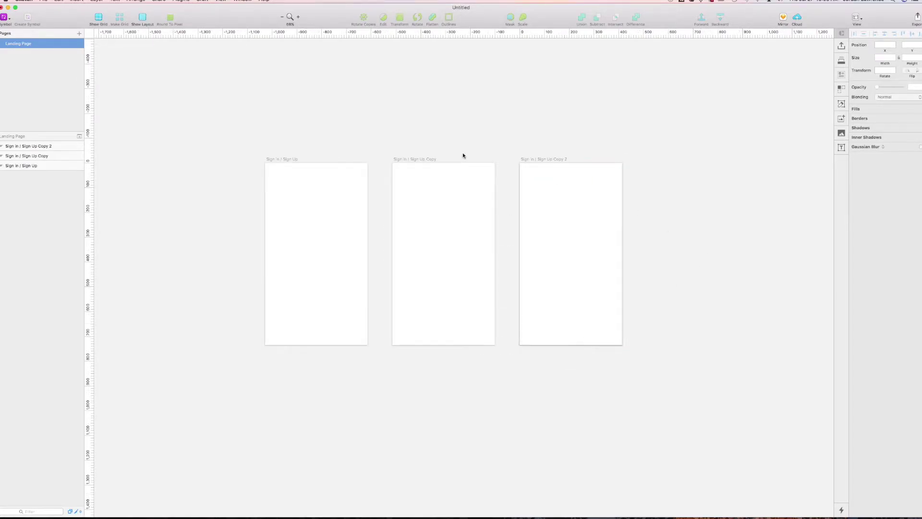
pyautogui.press('super+plus')
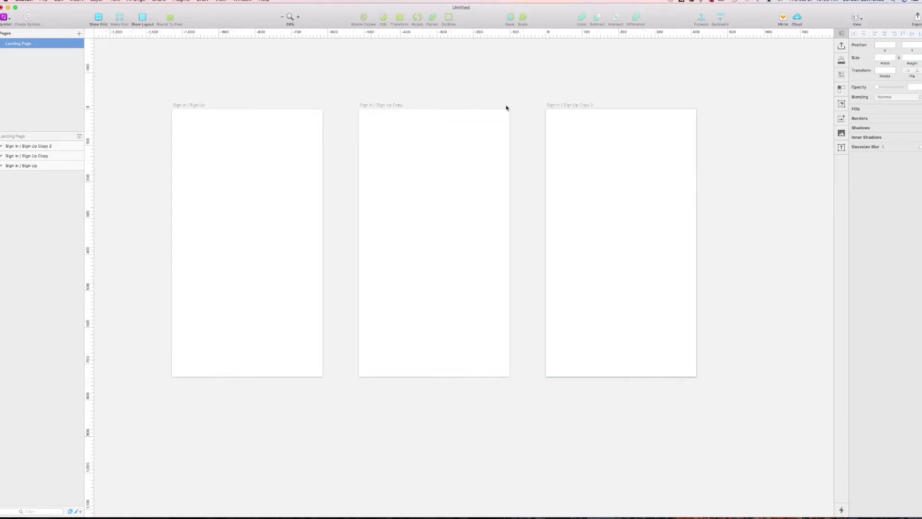
pyautogui.press('super+plus')
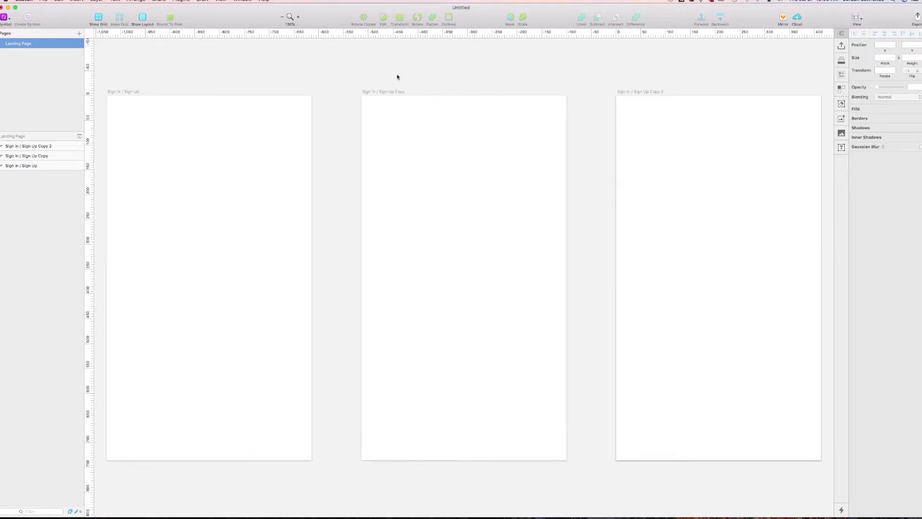
pyautogui.click(125, 92)
pyautogui.press('super+2')
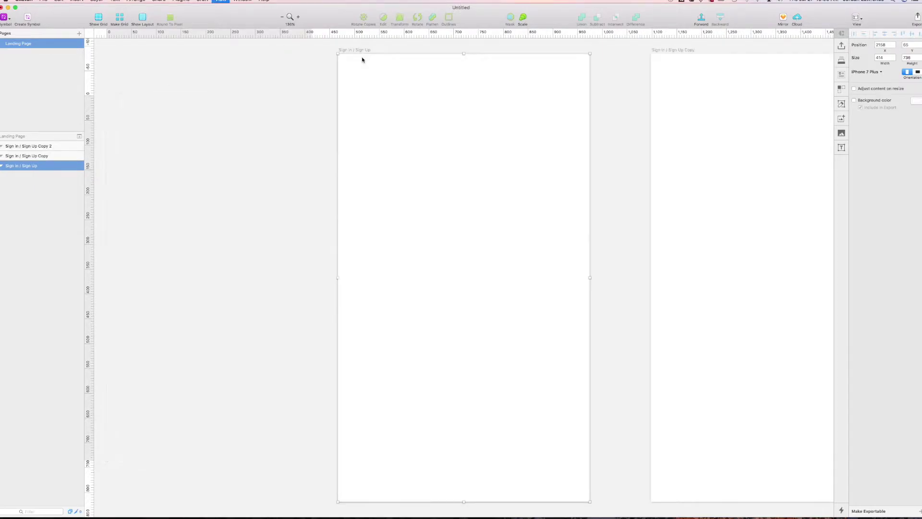
pyautogui.click(196, 100)
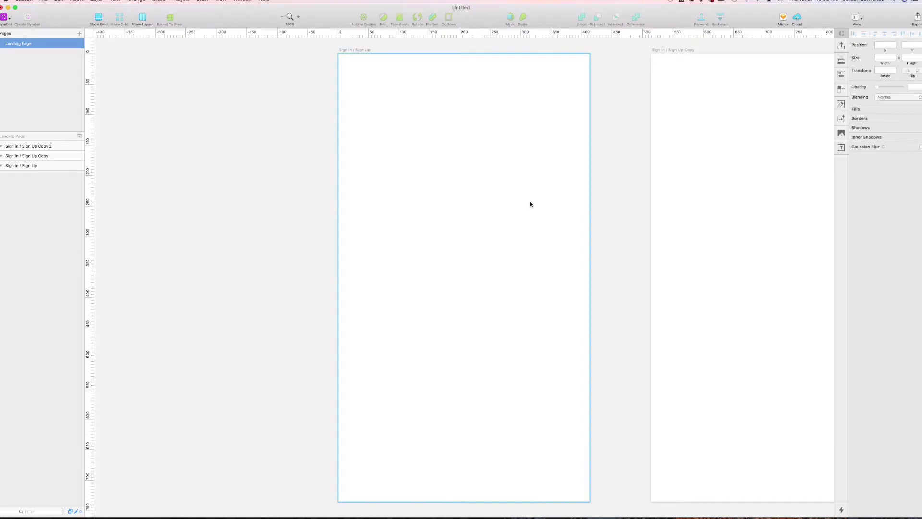
pyautogui.press('r')
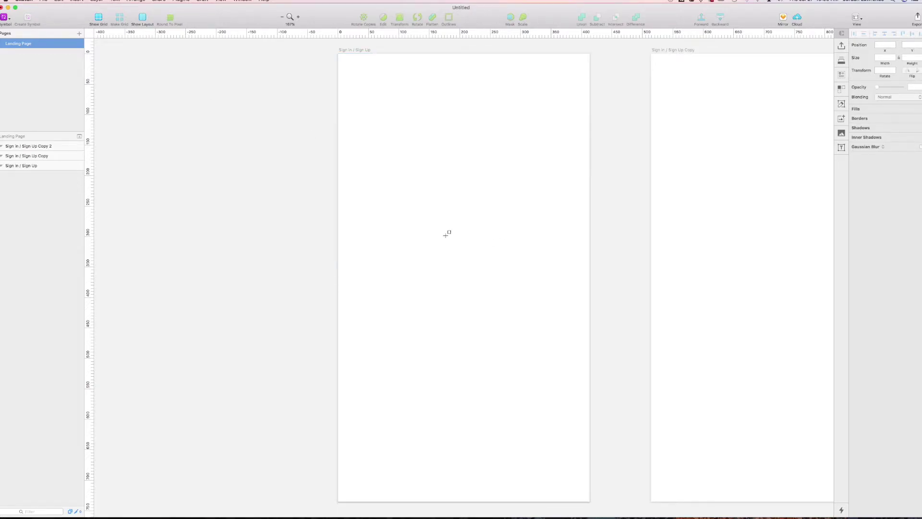
pyautogui.moveTo(433, 230); pyautogui.dragTo(505, 475)
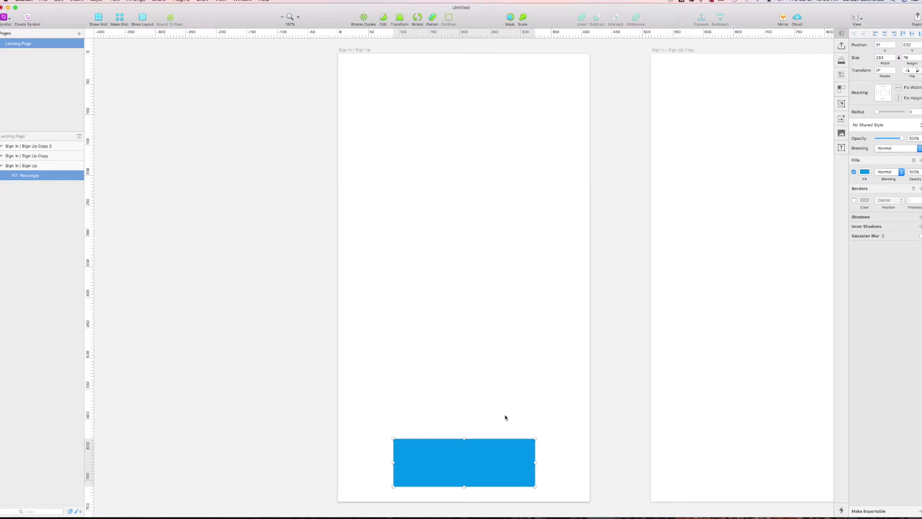
# Examine the blue rectangle up close, at actual size and centred in view, and alongside all three artboards
pyautogui.press('super+2')
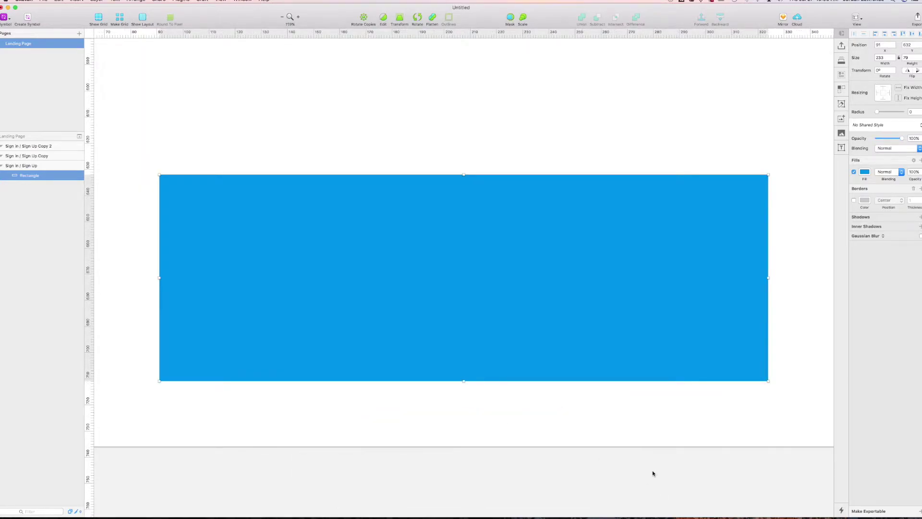
pyautogui.click(651, 473)
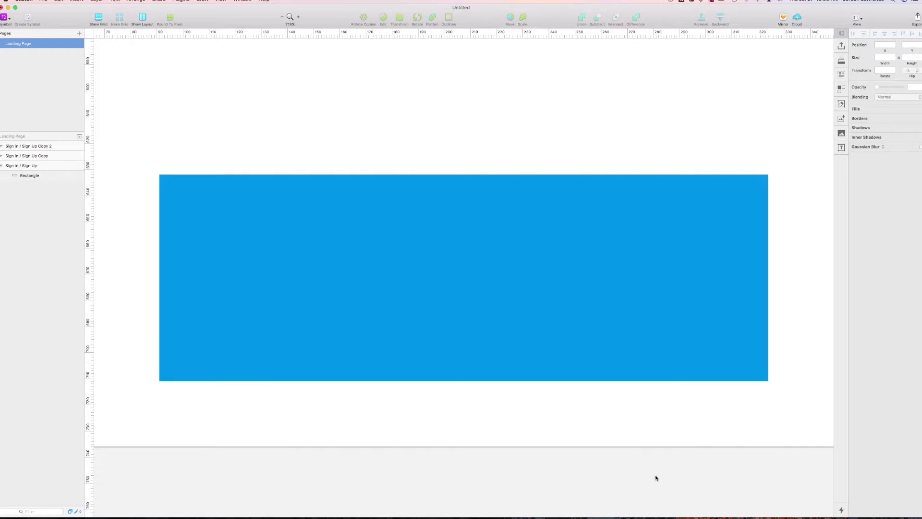
pyautogui.press('super+0')
pyautogui.moveTo(655, 375); pyautogui.dragTo(375, 331)
pyautogui.click(205, 277)
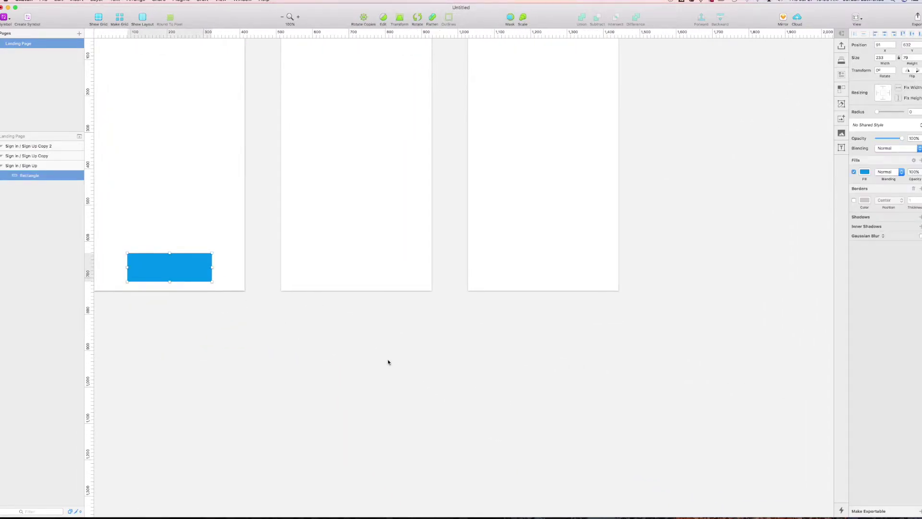
pyautogui.press('super+3')
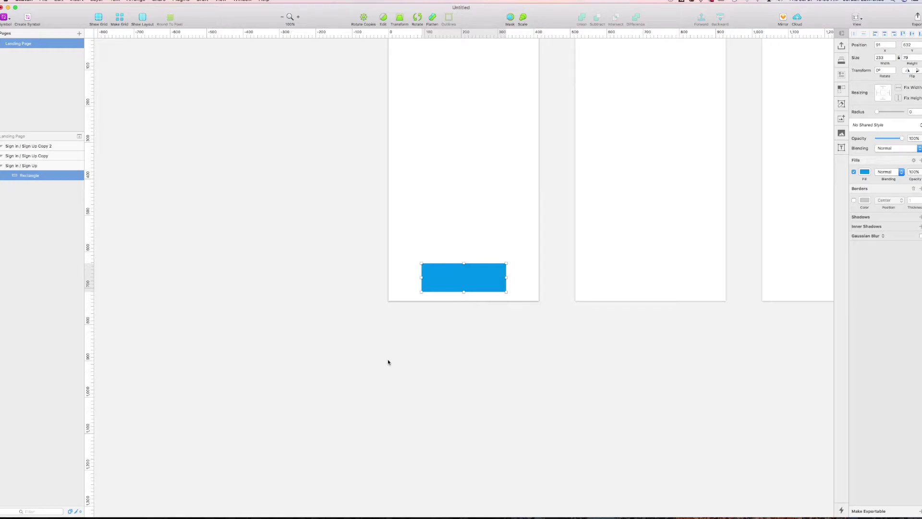
pyautogui.moveTo(592, 323); pyautogui.dragTo(471, 426)
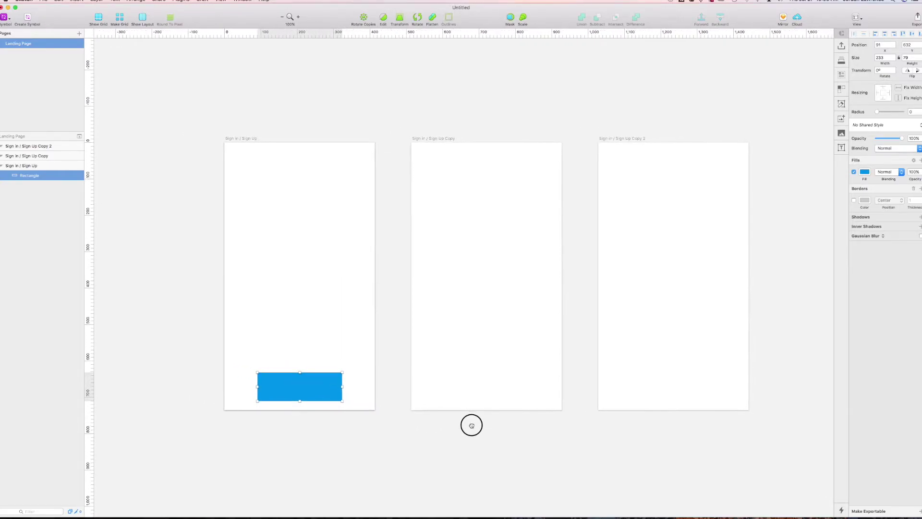
pyautogui.click(400, 423)
# Delete the blue rectangle from the Sign in / Sign Up artboard and undo the deletion
pyautogui.click(319, 391)
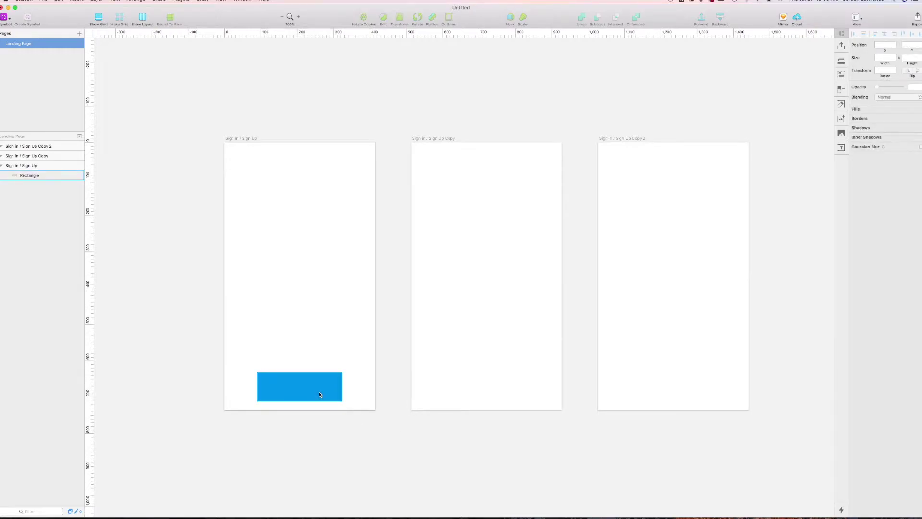
pyautogui.press('Delete')
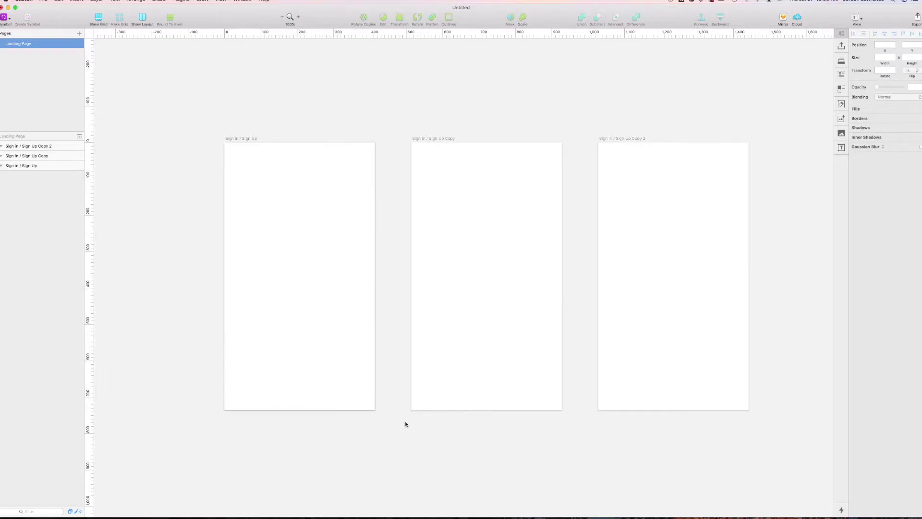
pyautogui.press('super+z')
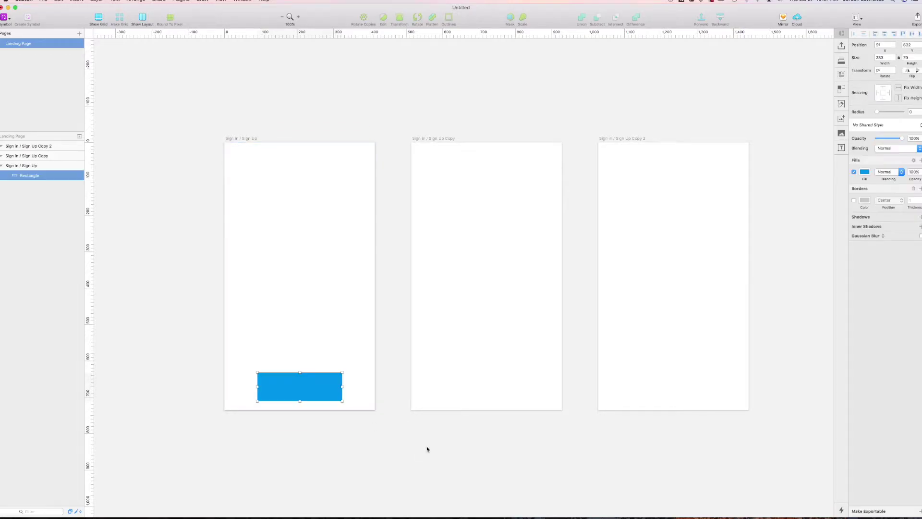
pyautogui.press('Escape')
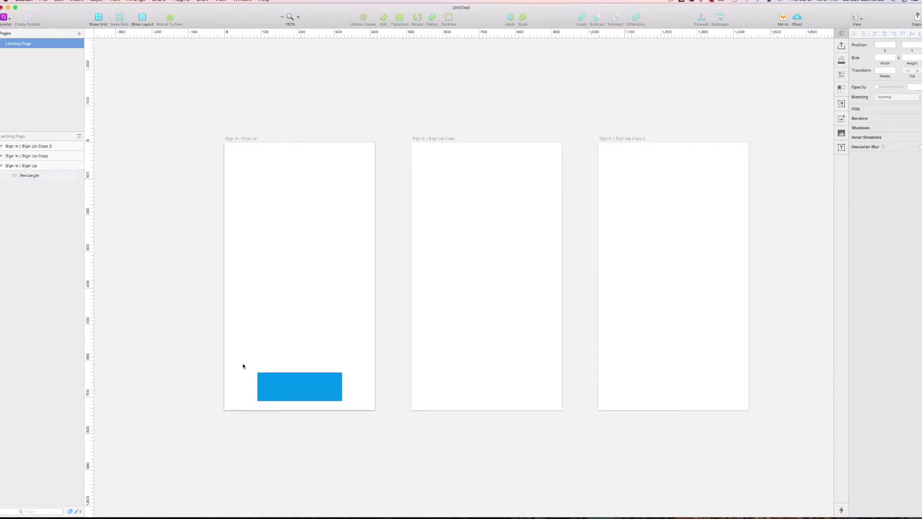
# Add a text layer with the placeholder "Type something" and position it over the blue rectangle
pyautogui.moveTo(244, 364)
pyautogui.mouseDown()
pyautogui.moveTo(381, 408)
pyautogui.moveTo(369, 408)
pyautogui.mouseUp()
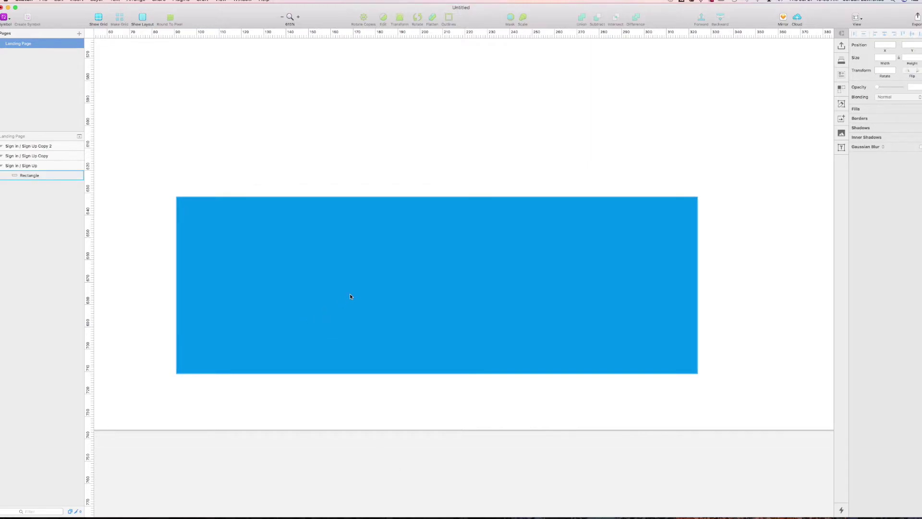
pyautogui.press('t')
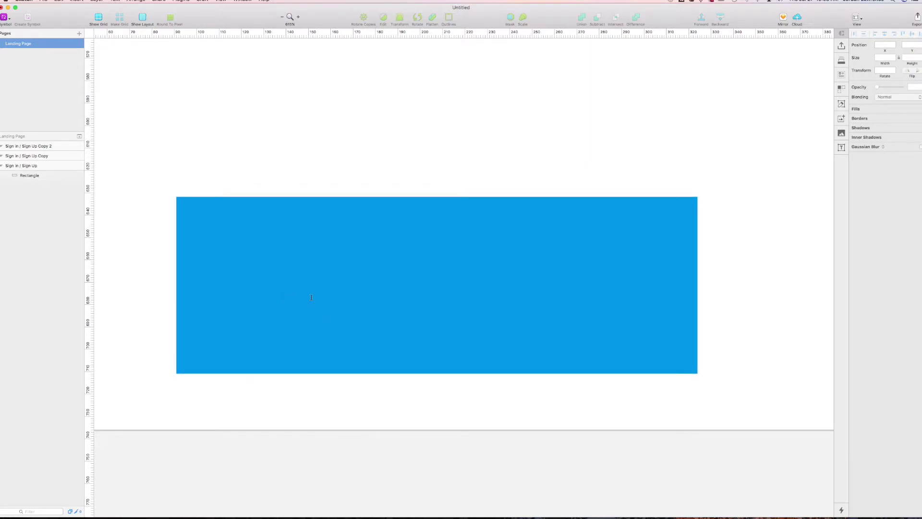
pyautogui.click(310, 295)
pyautogui.press('Escape')
pyautogui.moveTo(480, 302); pyautogui.dragTo(386, 296)
# Align the "Type something" text to the centre of the blue rectangle
pyautogui.moveTo(332, 185); pyautogui.dragTo(672, 375)
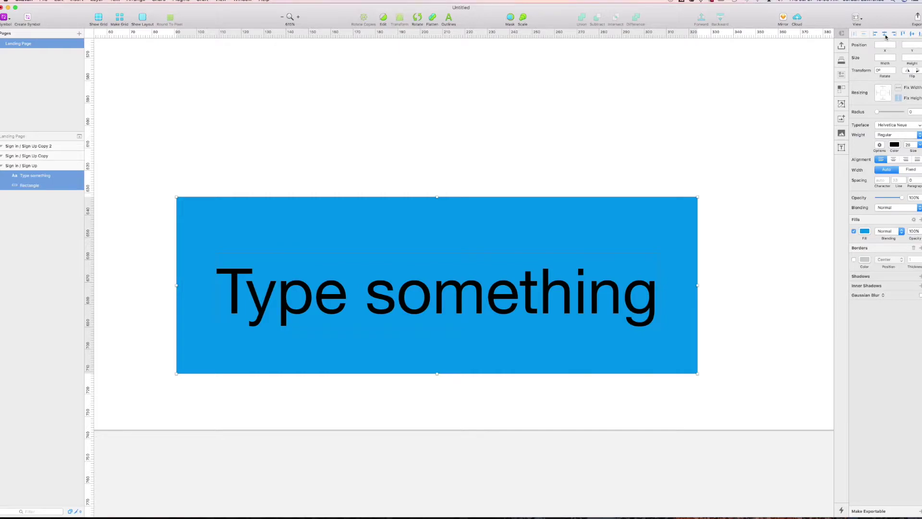
pyautogui.click(912, 33)
pyautogui.click(606, 136)
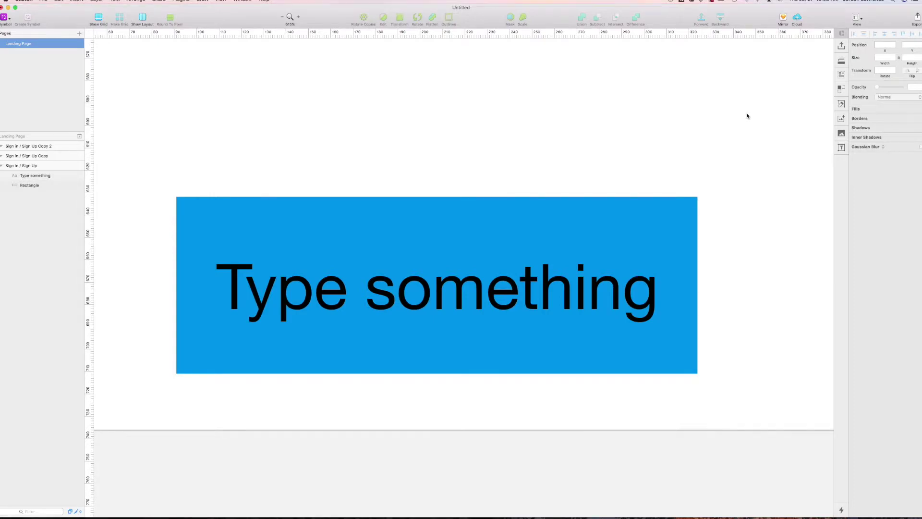
# Change the "Type something" text colour to white by sampling the artboard background with the colour picker
pyautogui.hscroll(-1, 747, 115)
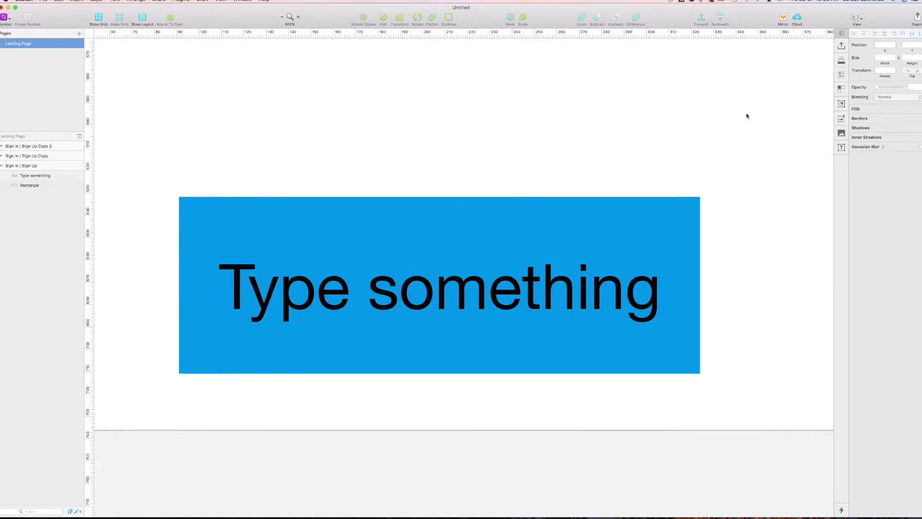
pyautogui.hscroll(-2, 746, 115)
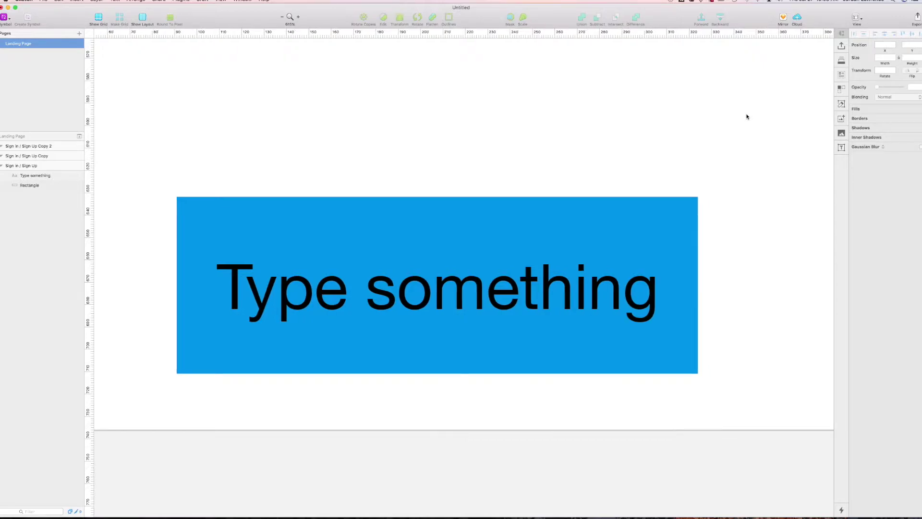
pyautogui.moveTo(718, 119); pyautogui.dragTo(733, 120)
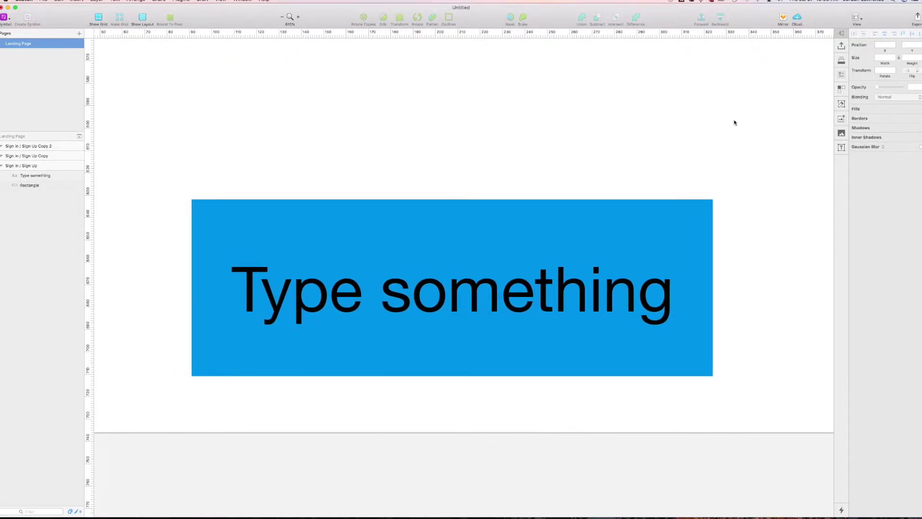
pyautogui.doubleClick(595, 304)
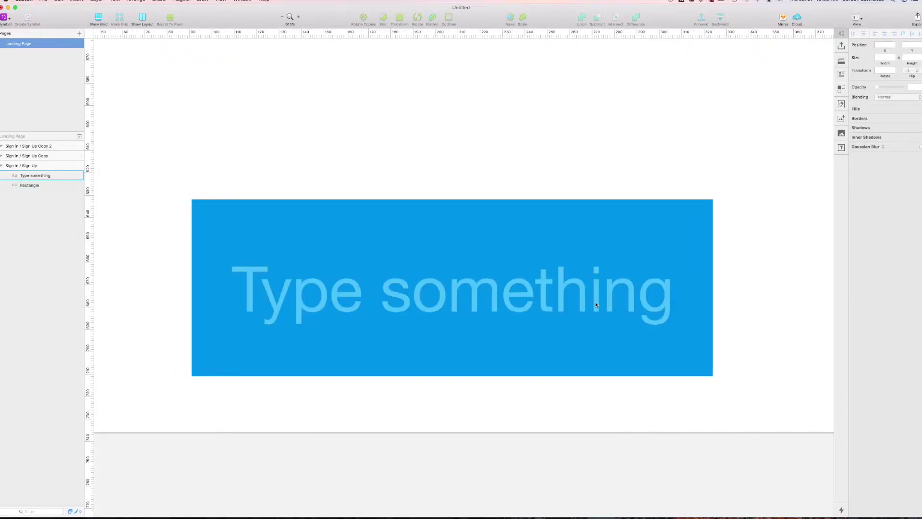
pyautogui.press('Escape')
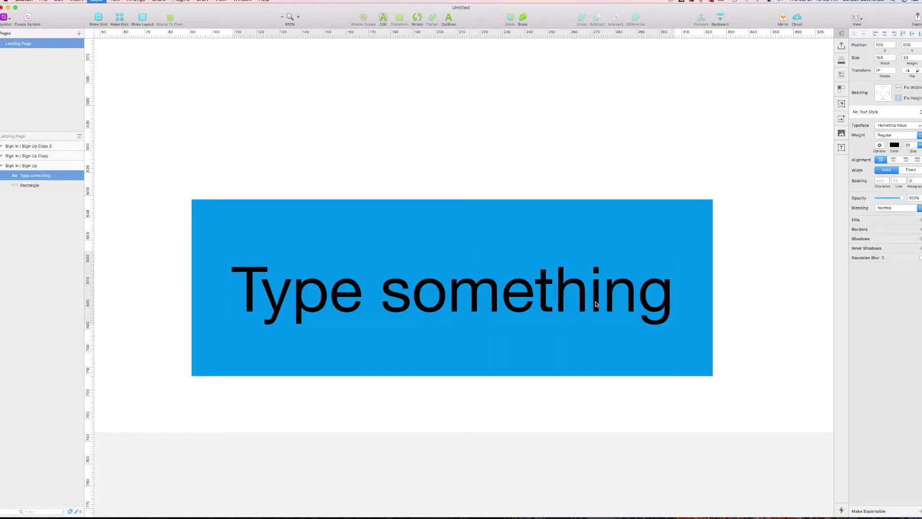
pyautogui.hotkey('ctrl', 'c')
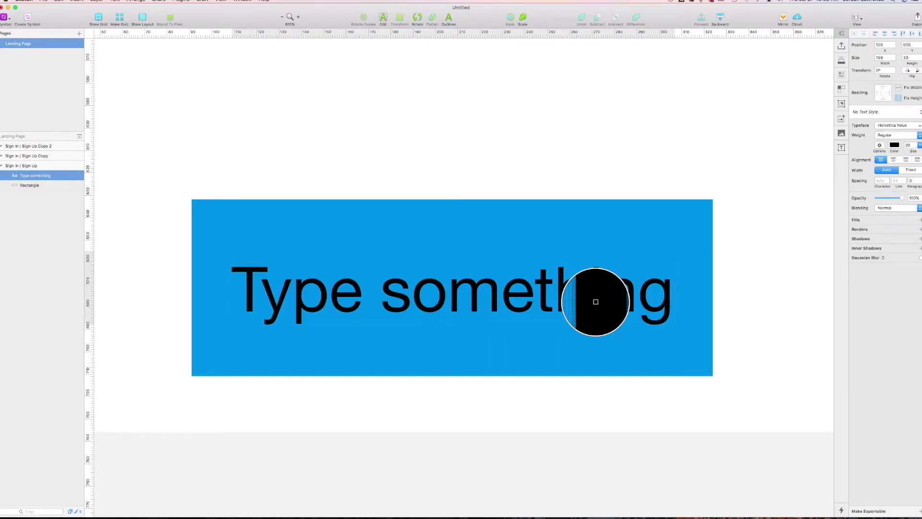
pyautogui.click(608, 170)
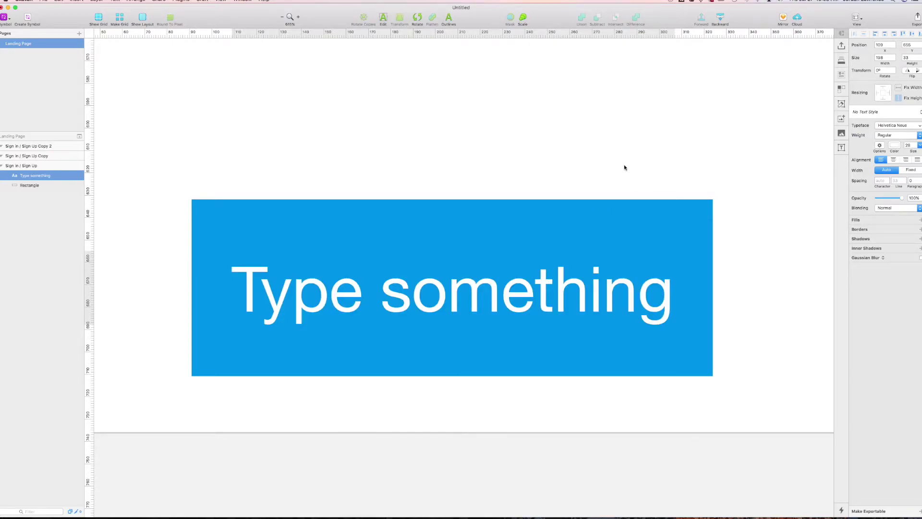
# Select the text and rectangle together and look through the library's Document and Shared options
pyautogui.click(623, 164)
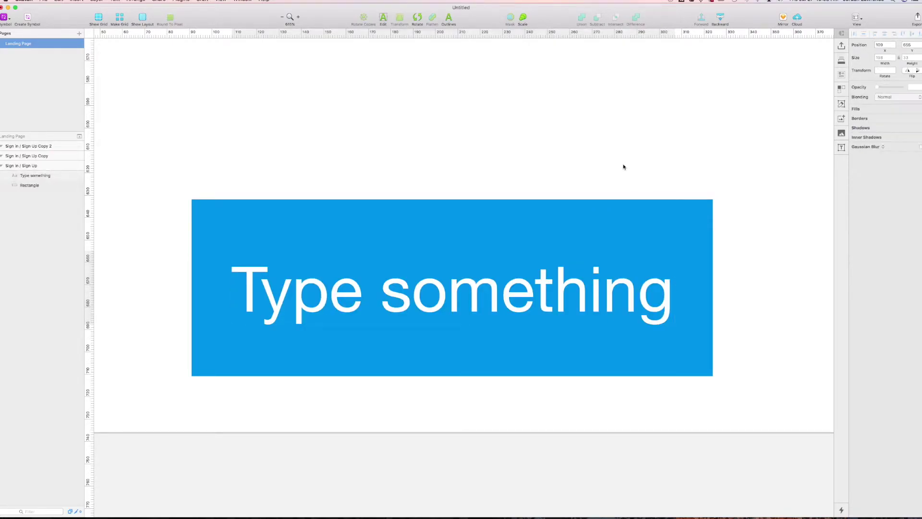
pyautogui.moveTo(623, 164); pyautogui.dragTo(569, 337)
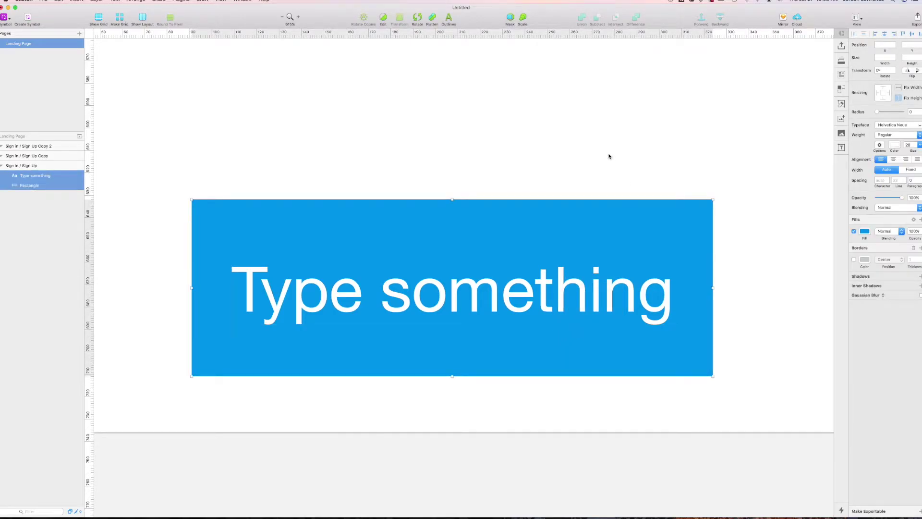
pyautogui.click(843, 62)
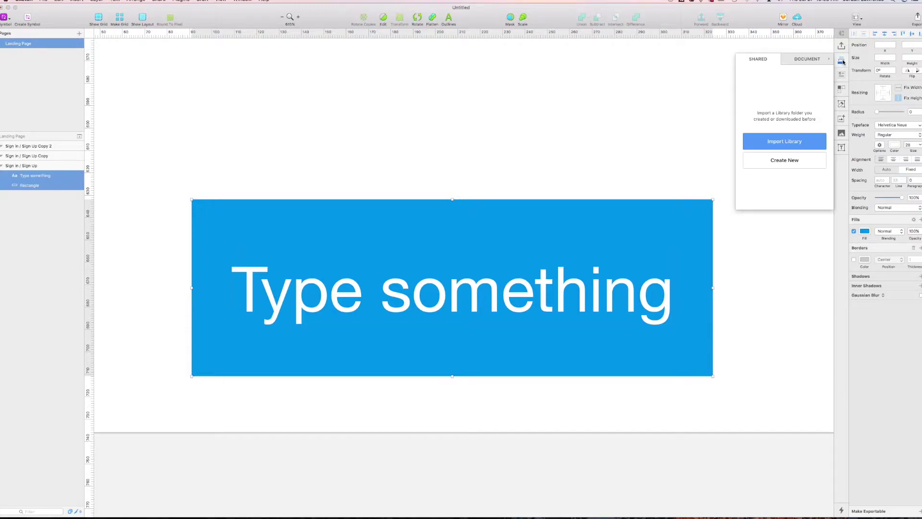
pyautogui.click(802, 63)
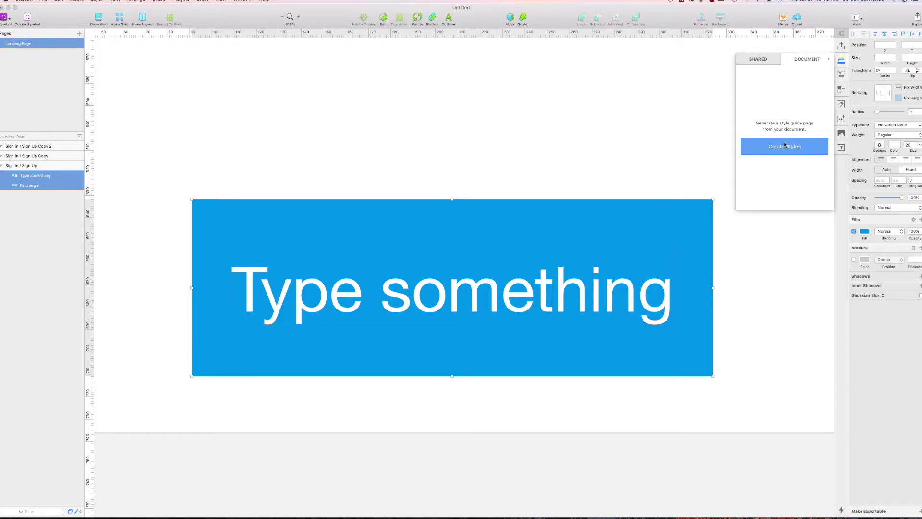
pyautogui.click(764, 59)
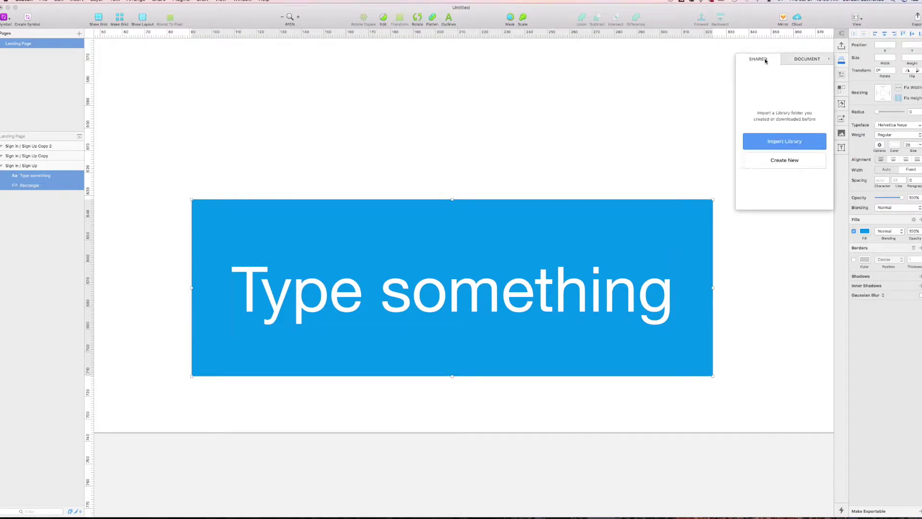
# Close the library options and delete the "Type something" text together with the blue rectangle behind it
pyautogui.click(831, 59)
pyautogui.moveTo(627, 331); pyautogui.dragTo(628, 331)
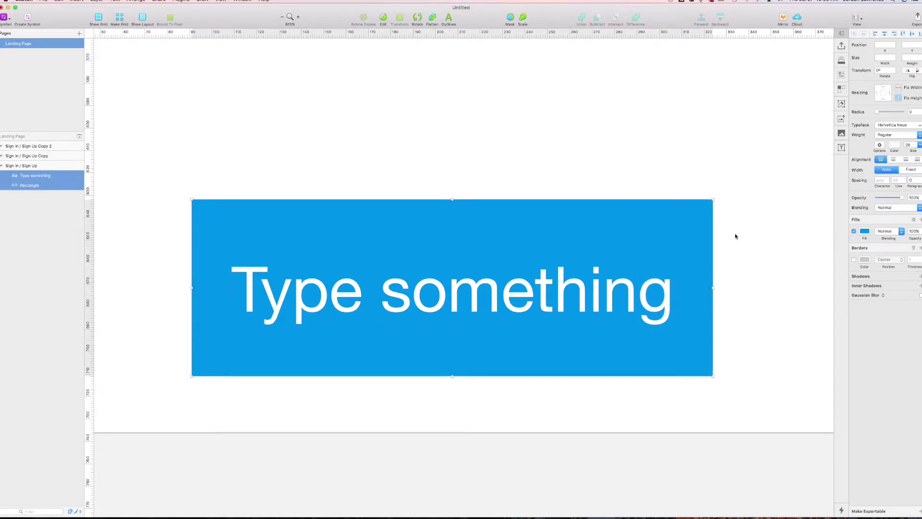
pyautogui.press('BackSpace')
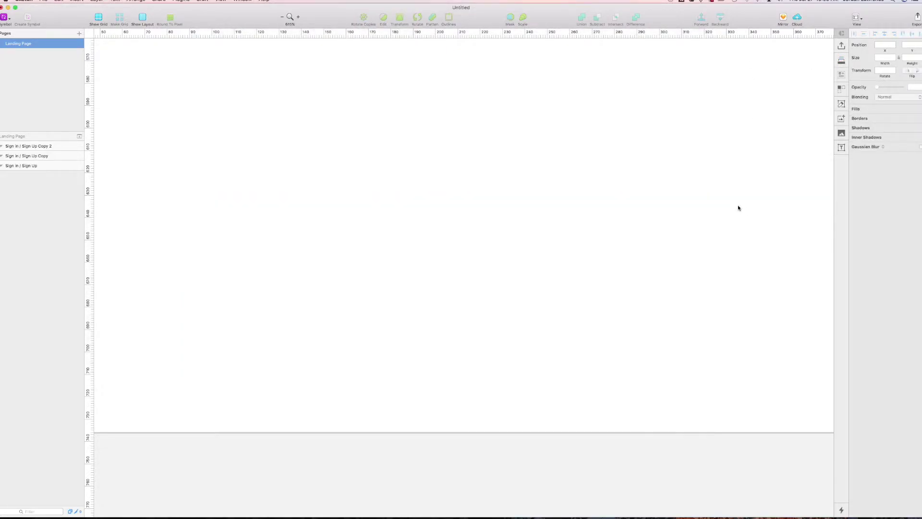
# Draw a blue rectangle about 297 by 131 near the top of the Sign in / Sign Up artboard and centre it horizontally
pyautogui.press('super+0')
pyautogui.moveTo(743, 200); pyautogui.dragTo(552, 302)
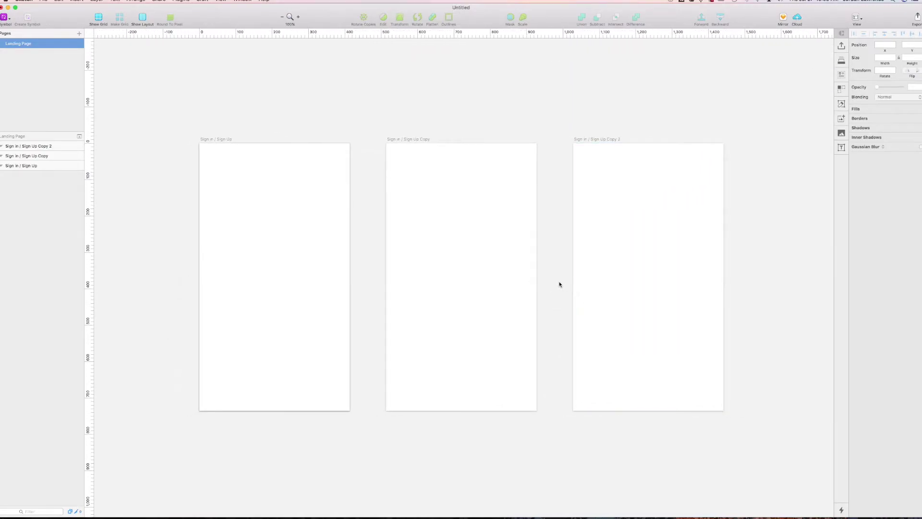
pyautogui.moveTo(557, 284)
pyautogui.mouseDown()
pyautogui.moveTo(579, 268)
pyautogui.moveTo(569, 272)
pyautogui.mouseUp()
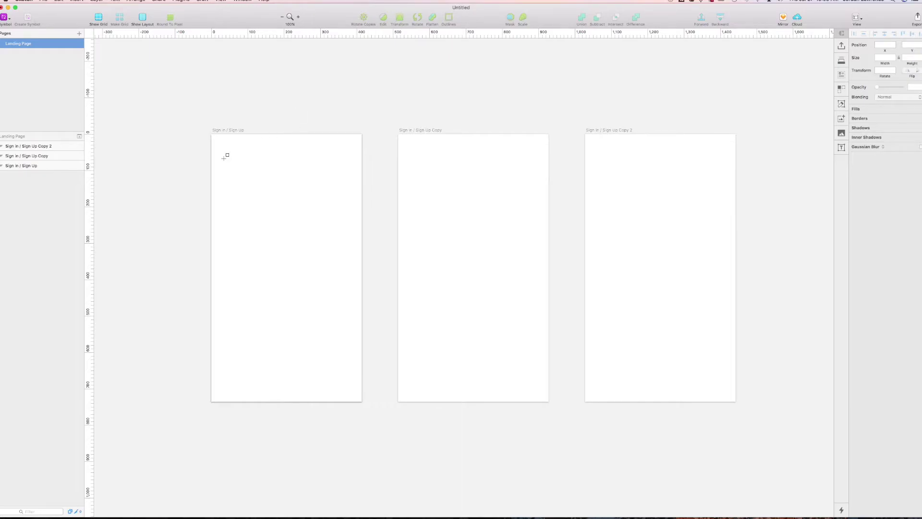
pyautogui.press('r')
pyautogui.moveTo(229, 144)
pyautogui.mouseDown()
pyautogui.moveTo(311, 171)
pyautogui.moveTo(352, 199)
pyautogui.moveTo(298, 187)
pyautogui.moveTo(336, 208)
pyautogui.moveTo(295, 195)
pyautogui.moveTo(310, 174)
pyautogui.moveTo(338, 192)
pyautogui.mouseUp()
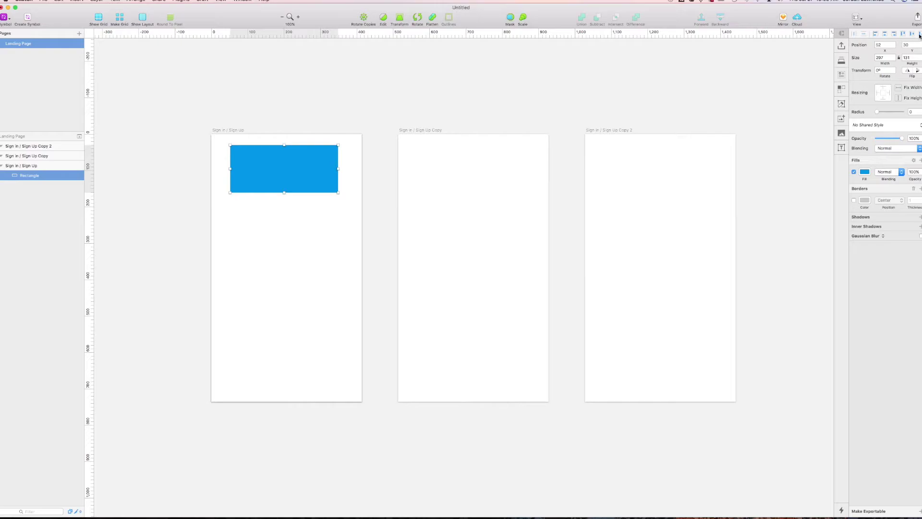
pyautogui.click(884, 34)
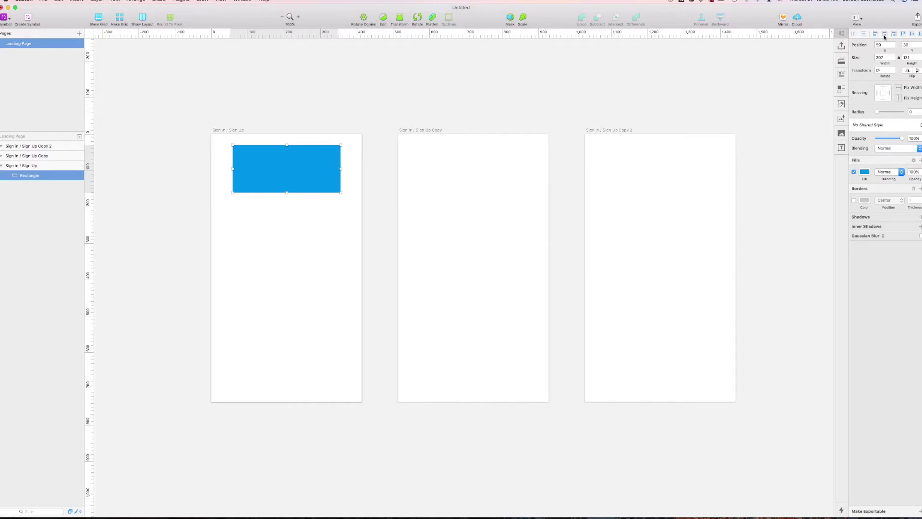
pyautogui.click(382, 115)
# Draw a small rectangle inside the blue one and fill it with white sampled from the artboard
pyautogui.moveTo(261, 161); pyautogui.dragTo(287, 173)
pyautogui.hotkey('ctrl', 'c')
pyautogui.click(291, 210)
# Align the small white rectangle to the horizontal and vertical centre of the blue rectangle
pyautogui.keyDown('shift'); pyautogui.click(284, 185); pyautogui.keyUp('shift')
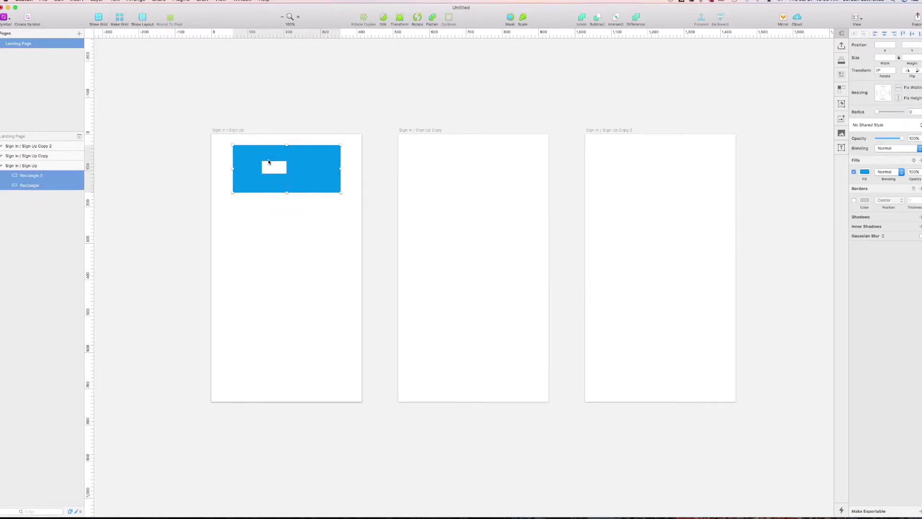
pyautogui.click(883, 36)
pyautogui.click(911, 34)
pyautogui.click(390, 103)
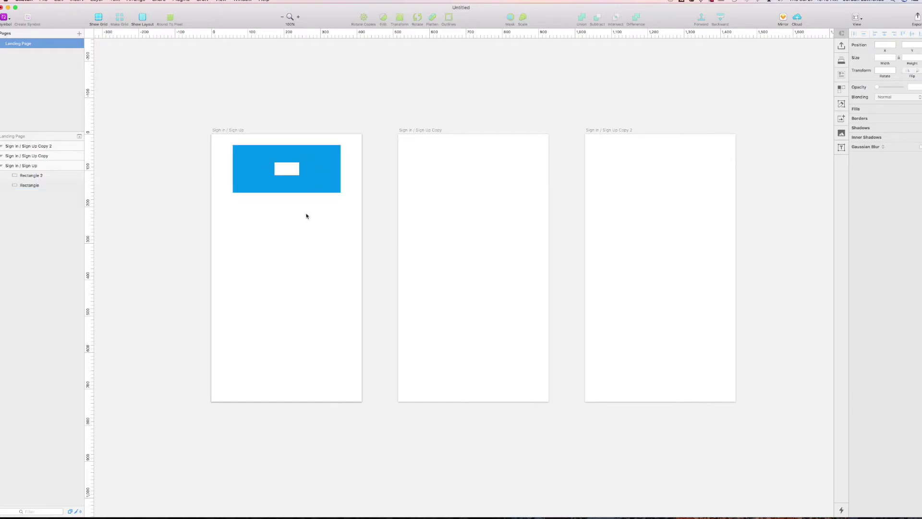
# Try bottom-aligning the offset white rectangle with the blue rectangle, and undo the alignment and move
pyautogui.moveTo(286, 174)
pyautogui.mouseDown()
pyautogui.moveTo(307, 196)
pyautogui.moveTo(294, 166)
pyautogui.mouseUp()
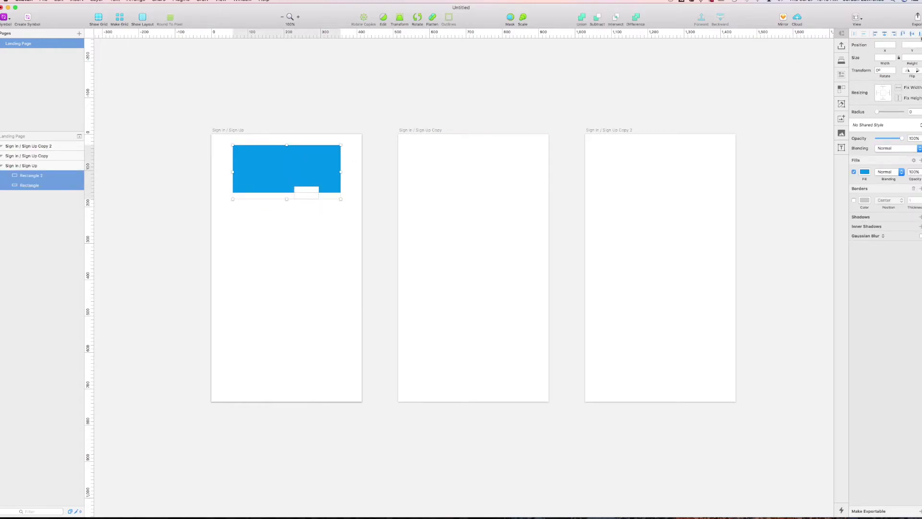
pyautogui.click(920, 35)
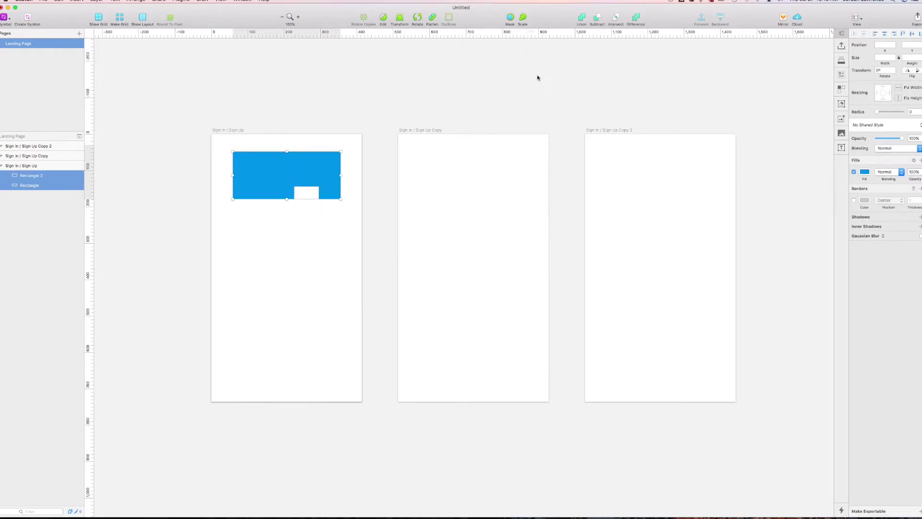
pyautogui.press('super+z')
pyautogui.press('super+z')
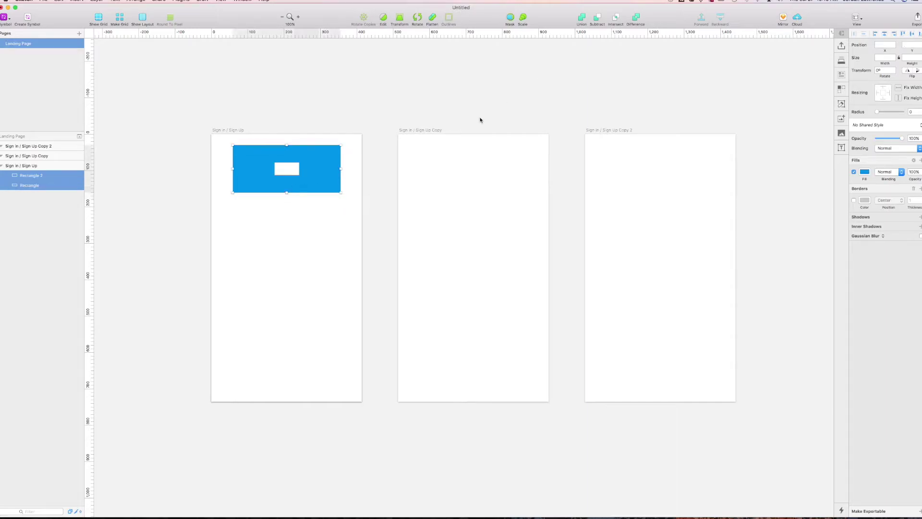
# Move the white rectangle to the blue rectangle's lower-right corner and realign it to the horizontal and vertical centre
pyautogui.moveTo(286, 166); pyautogui.dragTo(332, 182)
pyautogui.moveTo(346, 216); pyautogui.dragTo(318, 178)
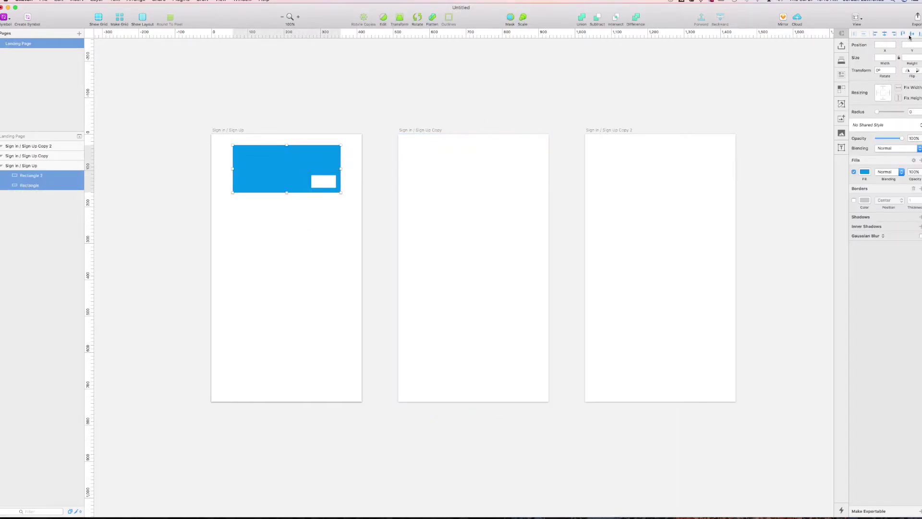
pyautogui.click(885, 34)
pyautogui.click(884, 33)
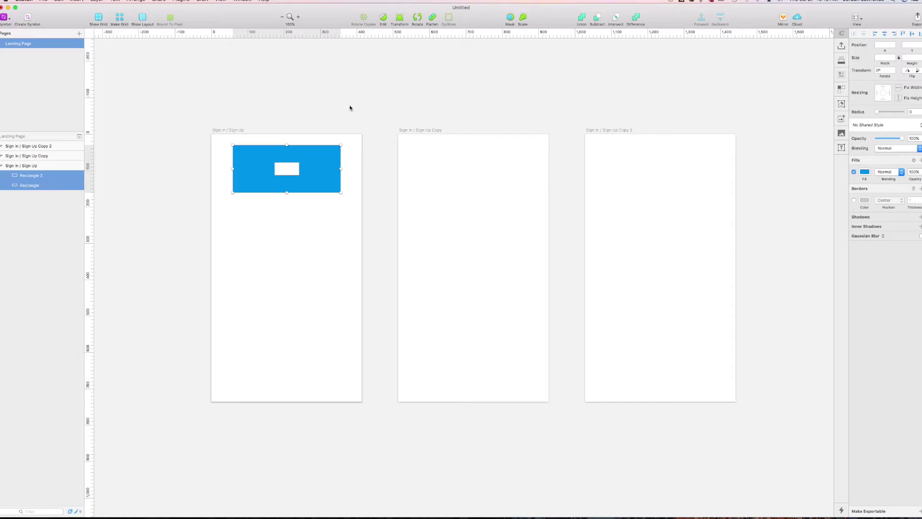
pyautogui.click(350, 108)
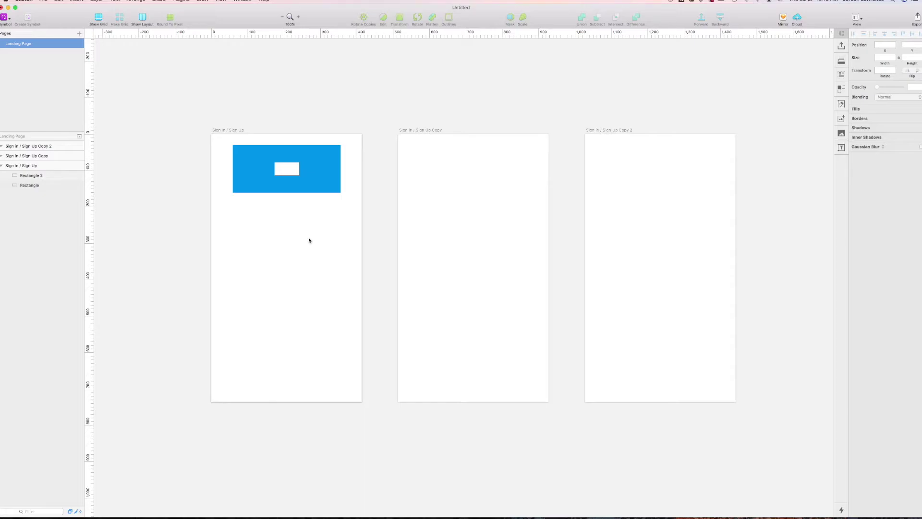
# Draw a circle about 168 by 168 below the blue rectangle and centre it horizontally on the artboard
pyautogui.press('o')
pyautogui.moveTo(256, 230); pyautogui.dragTo(289, 262)
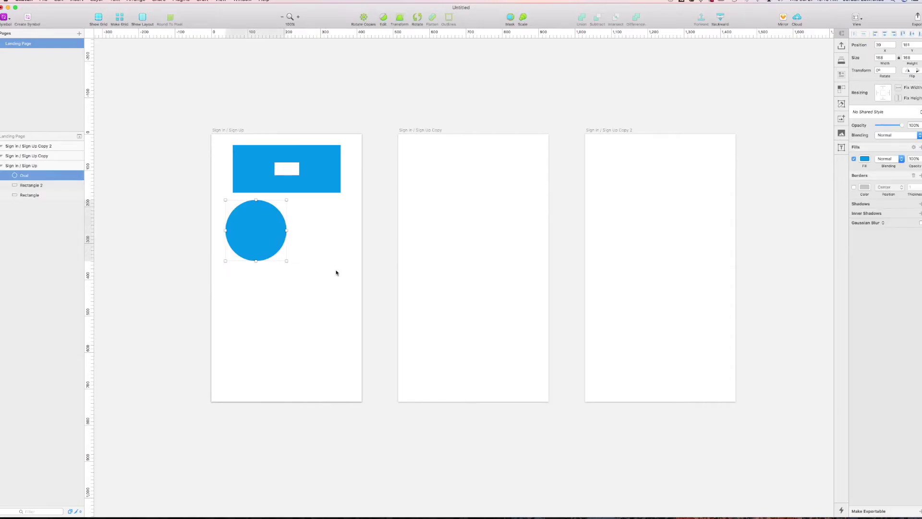
pyautogui.moveTo(260, 237); pyautogui.dragTo(290, 250)
pyautogui.click(335, 255)
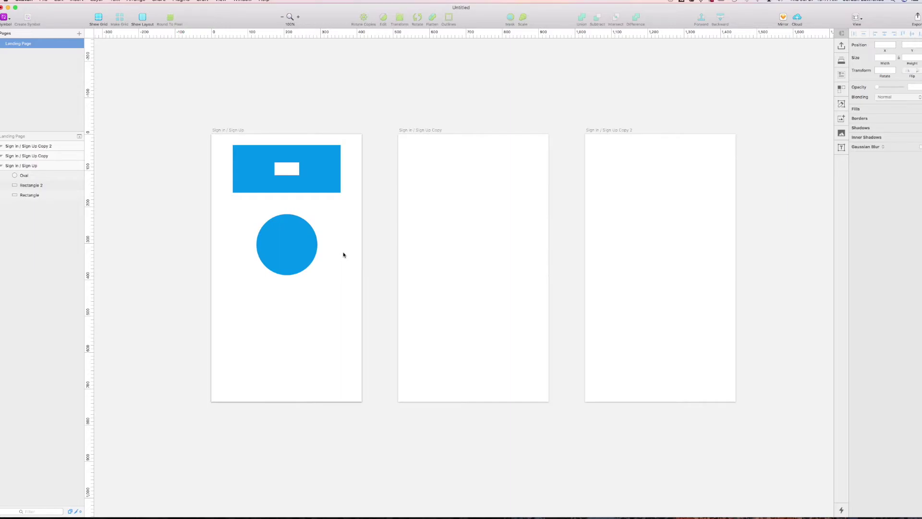
# Insert a polygon about 182 by 182 below the circle, centred on the same vertical axis
pyautogui.click(76, 1)
pyautogui.moveTo(84, 19)
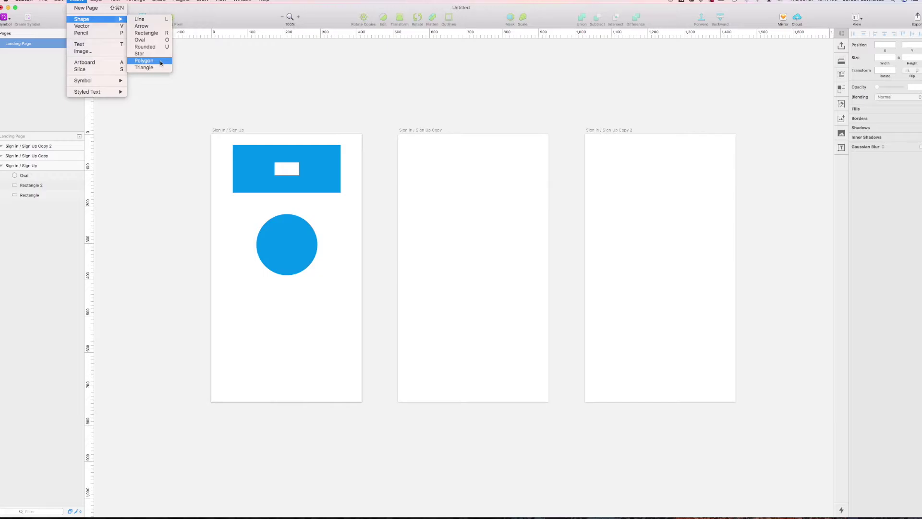
pyautogui.click(144, 61)
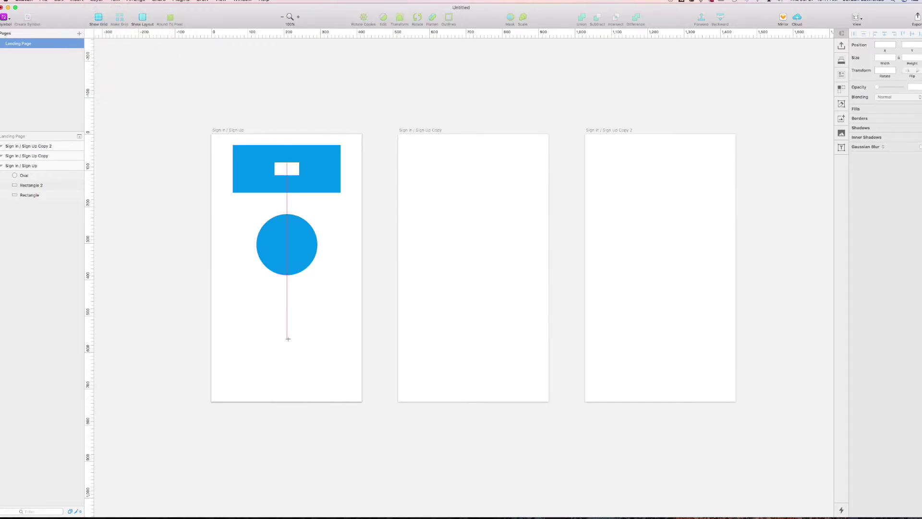
pyautogui.moveTo(287, 338); pyautogui.dragTo(319, 370)
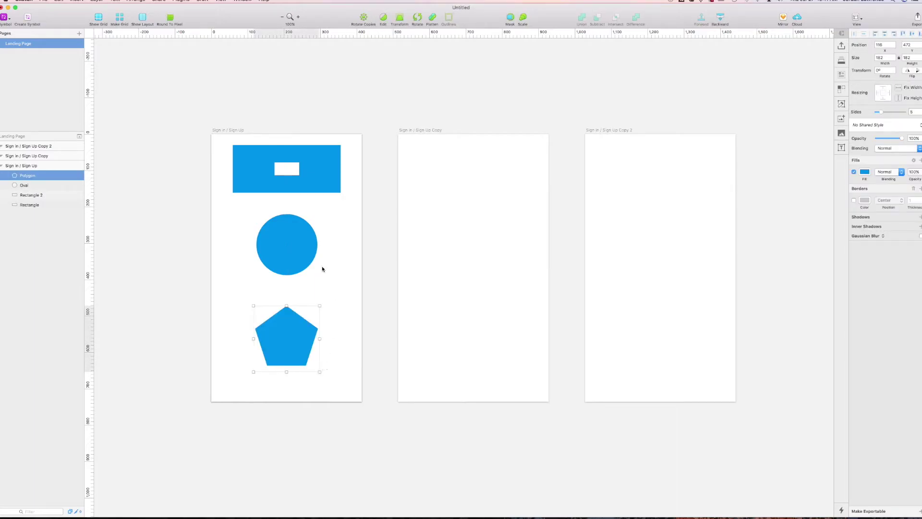
# Compare the circle's and large blue rectangle's shape settings, and give the rectangle strongly rounded corners by adjusting its radius
pyautogui.click(299, 249)
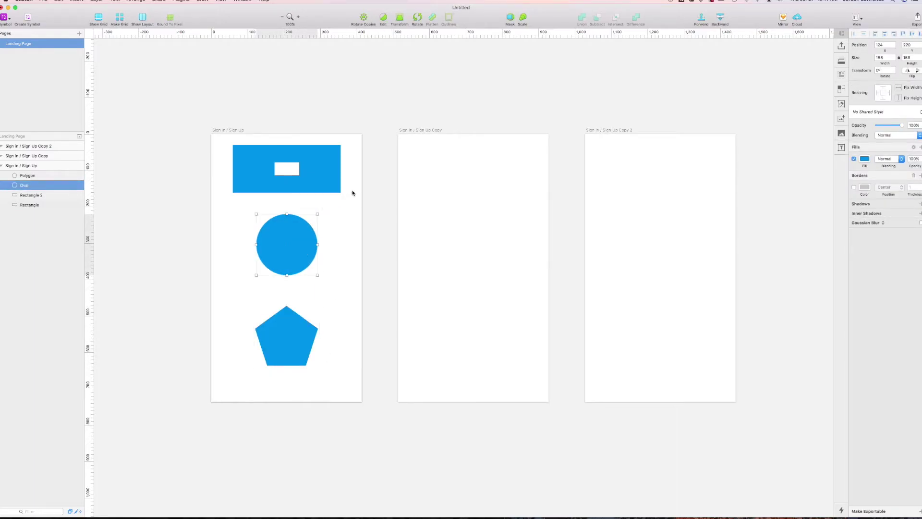
pyautogui.click(331, 181)
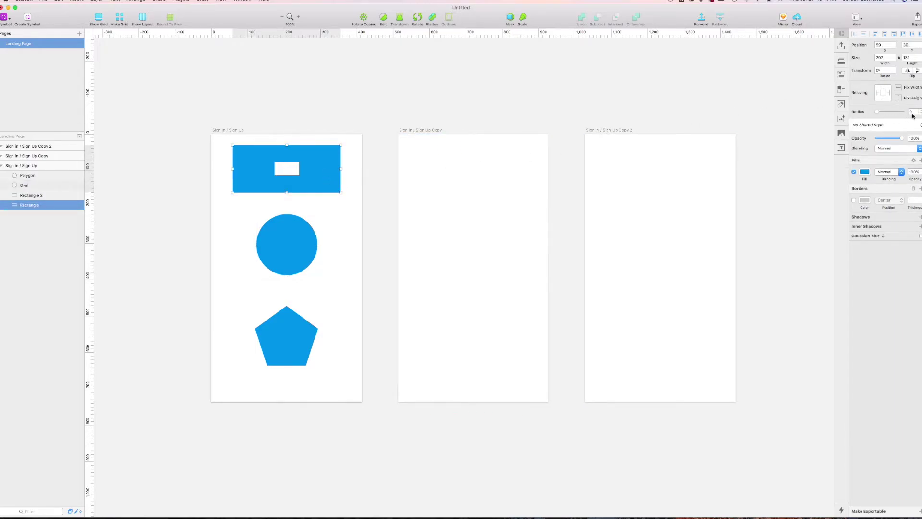
pyautogui.click(283, 255)
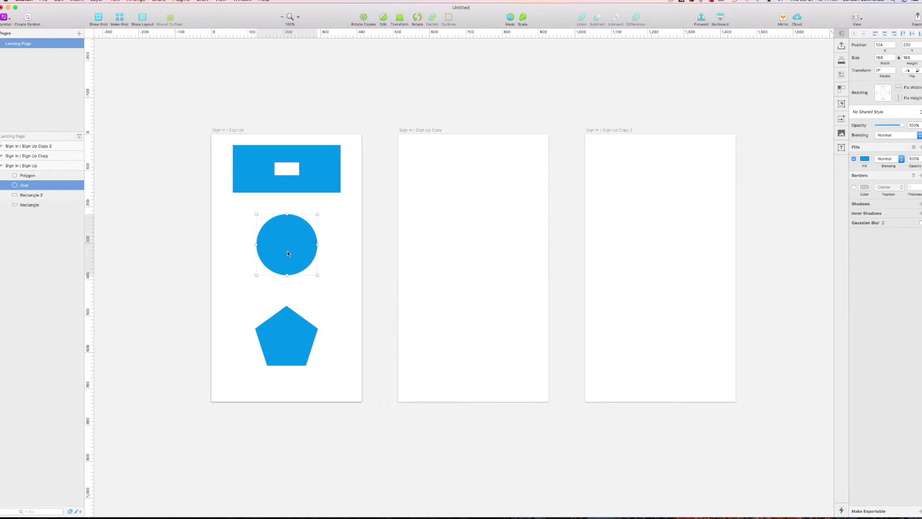
pyautogui.click(324, 183)
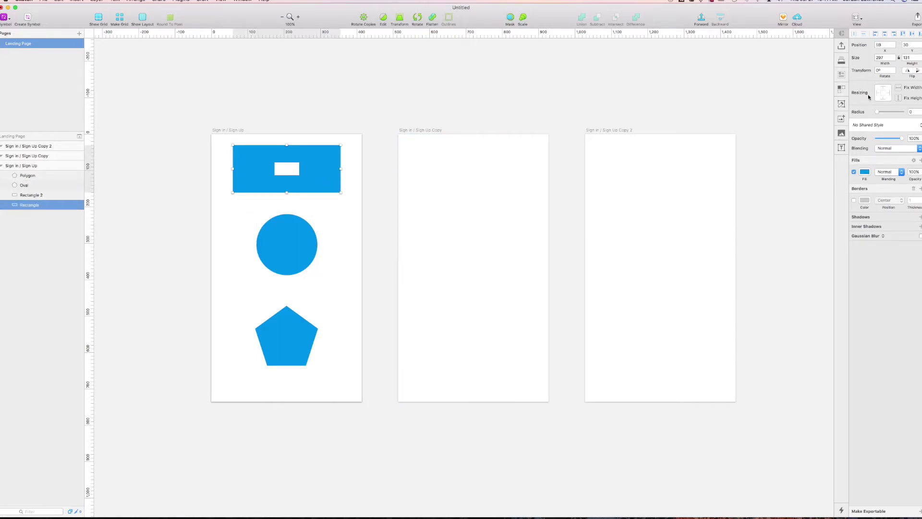
pyautogui.moveTo(877, 112); pyautogui.dragTo(888, 112)
pyautogui.click(916, 111)
pyautogui.write('5')
pyautogui.press('Return')
pyautogui.click(812, 116)
pyautogui.click(319, 166)
pyautogui.click(920, 115)
pyautogui.click(918, 114)
pyautogui.click(918, 114)
pyautogui.click(354, 128)
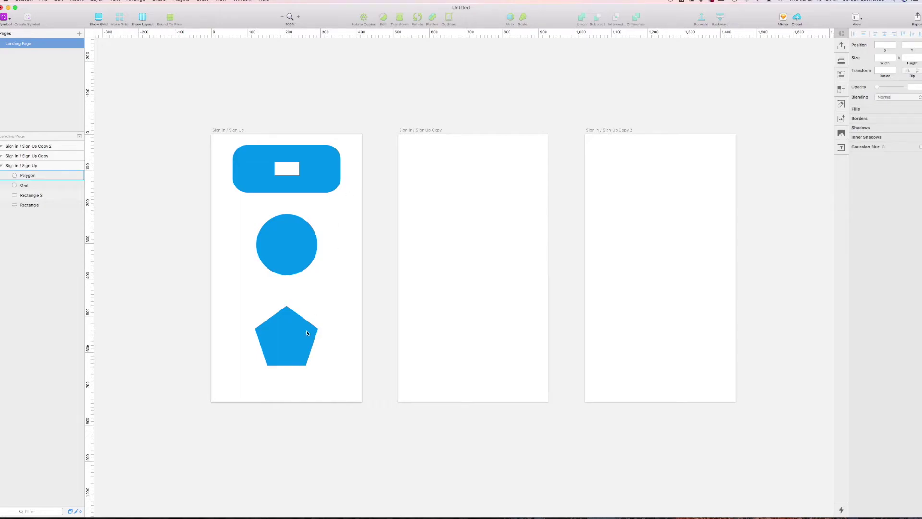
# Increase the number of sides of the polygon below the circle to 8
pyautogui.click(284, 349)
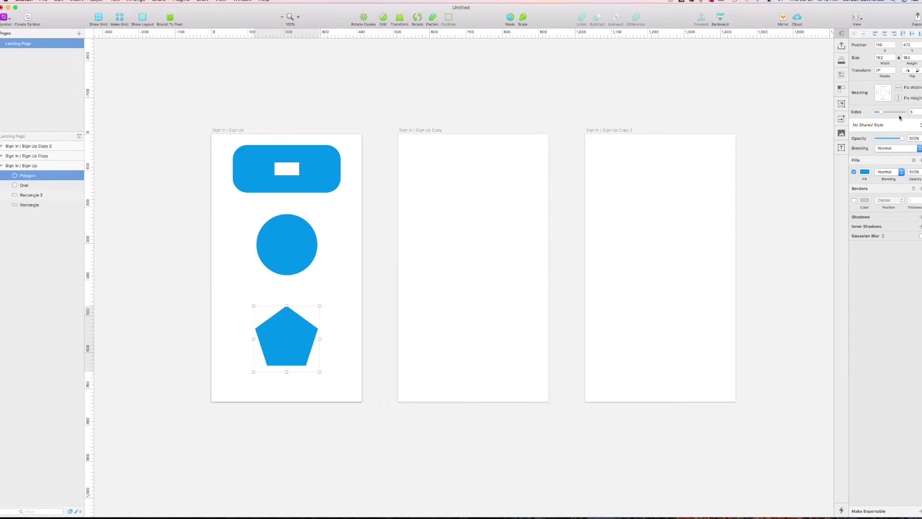
pyautogui.click(921, 111)
pyautogui.click(920, 111)
pyautogui.click(920, 111)
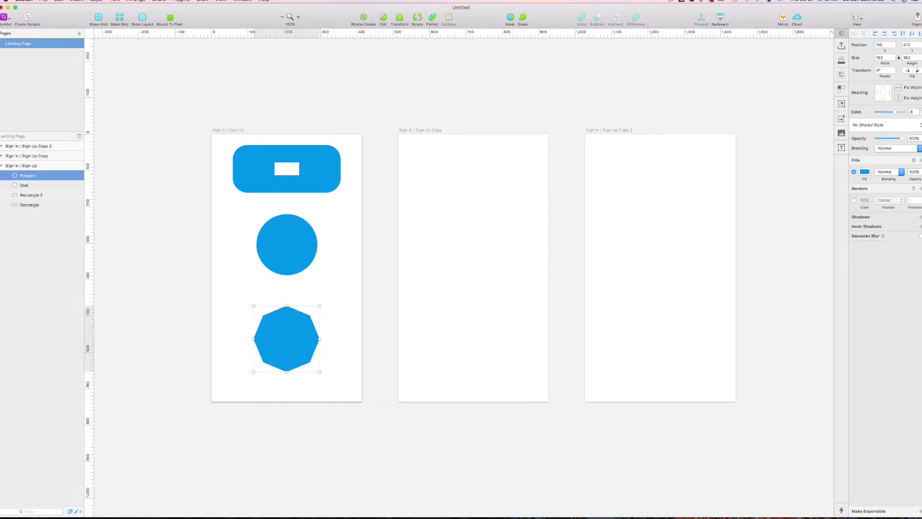
# Reduce the polygon to 4 sides and finish by setting its side count to 6
pyautogui.click(919, 114)
pyautogui.click(919, 113)
pyautogui.click(919, 113)
pyautogui.click(919, 113)
pyautogui.click(919, 113)
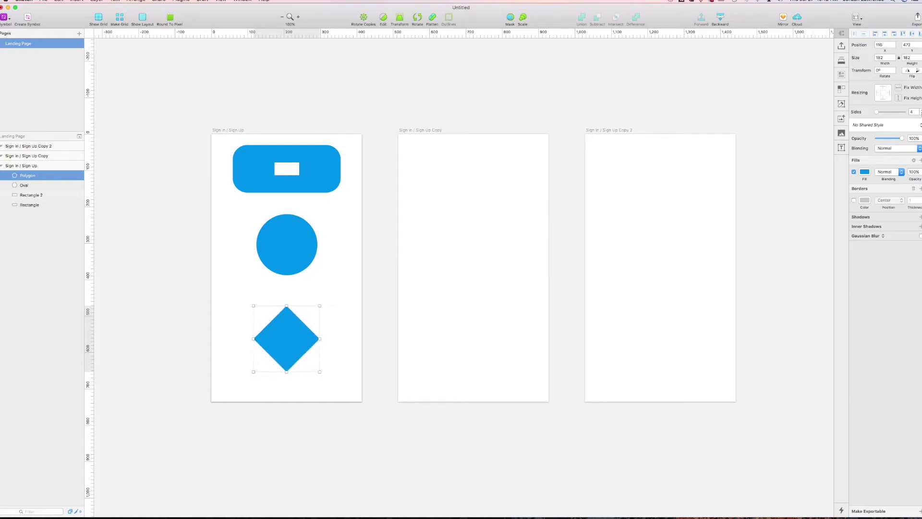
pyautogui.click(920, 113)
pyautogui.press('Up')
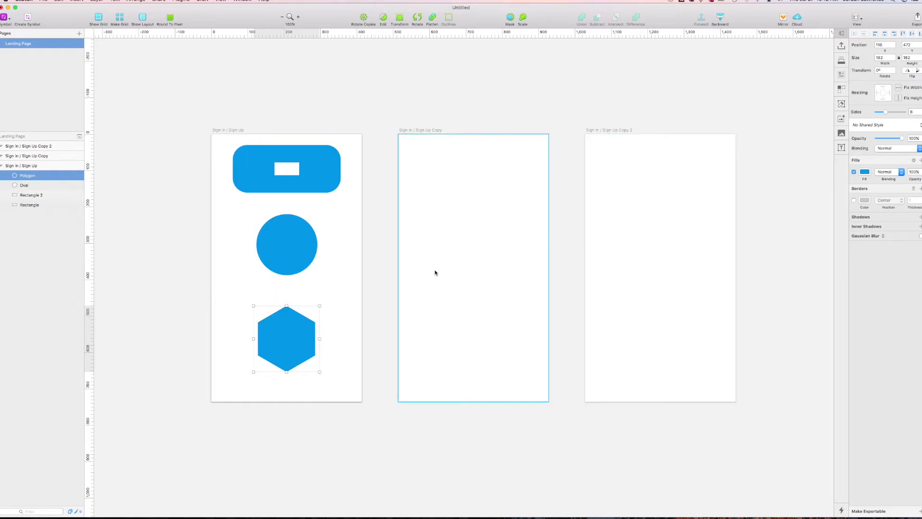
# Edit the hexagon's path, select all of its points, and round its corners slightly
pyautogui.doubleClick(296, 328)
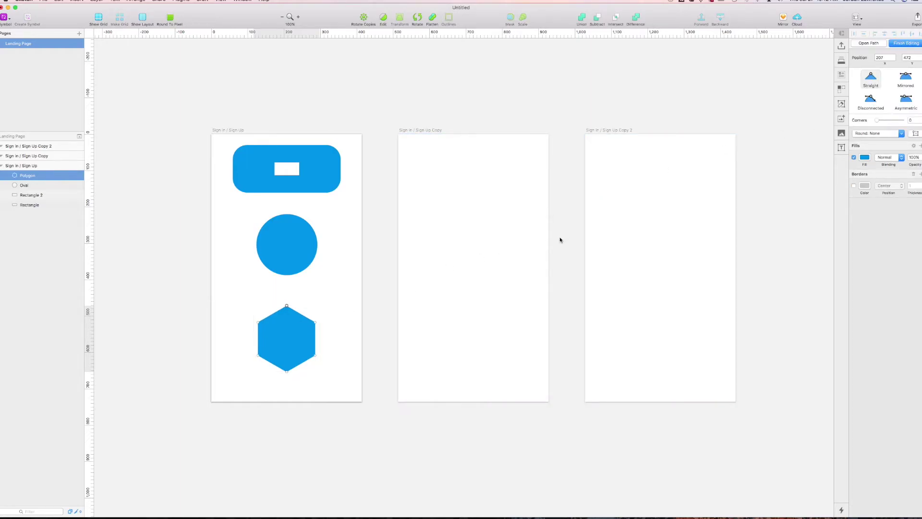
pyautogui.moveTo(321, 383); pyautogui.dragTo(231, 298)
pyautogui.click(919, 119)
pyautogui.click(376, 187)
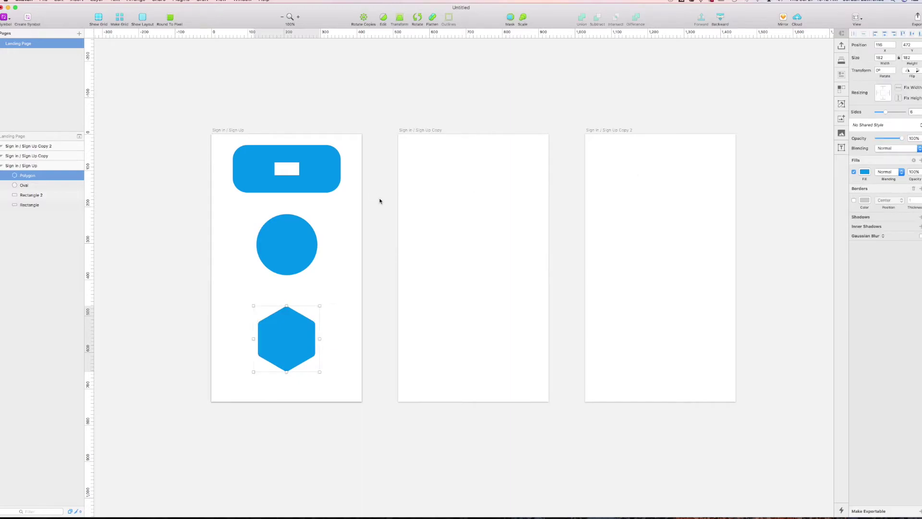
pyautogui.click(380, 333)
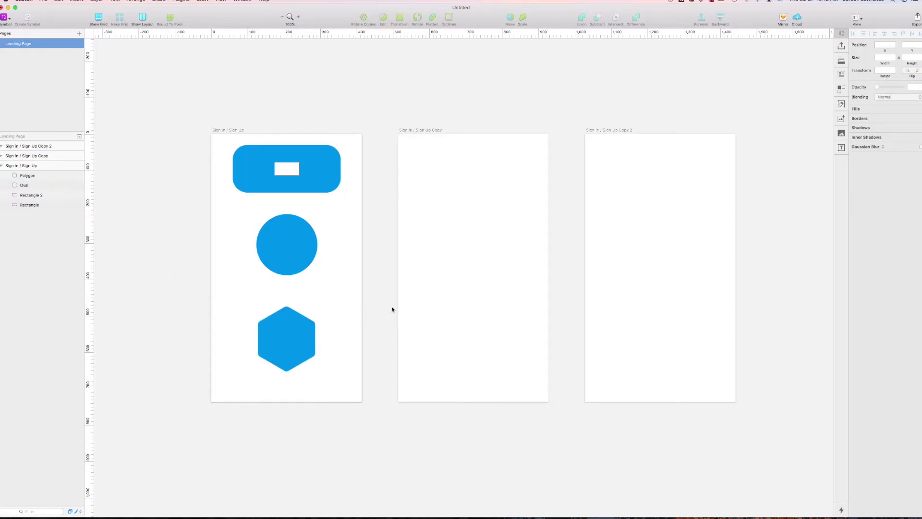
# Delete all the shapes on the Sign in / Sign Up artboard and undo the deletion
pyautogui.moveTo(346, 361); pyautogui.dragTo(226, 143)
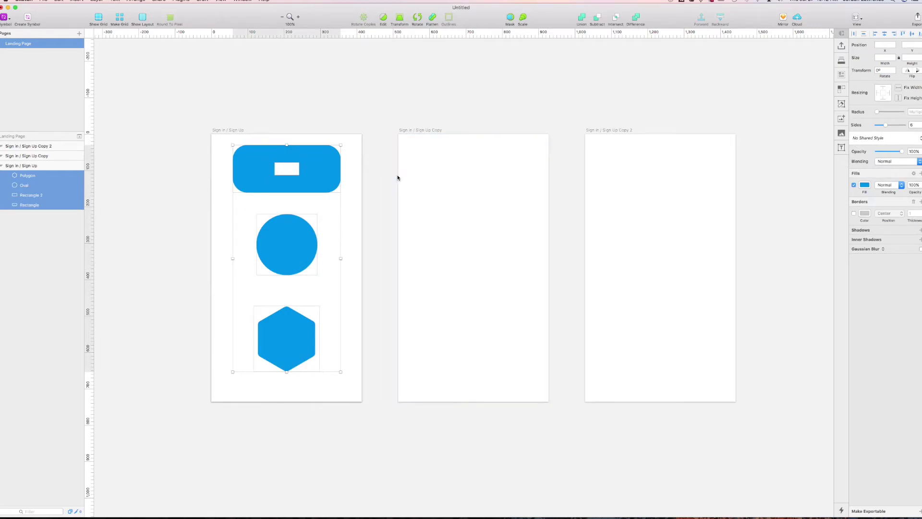
pyautogui.press('Delete')
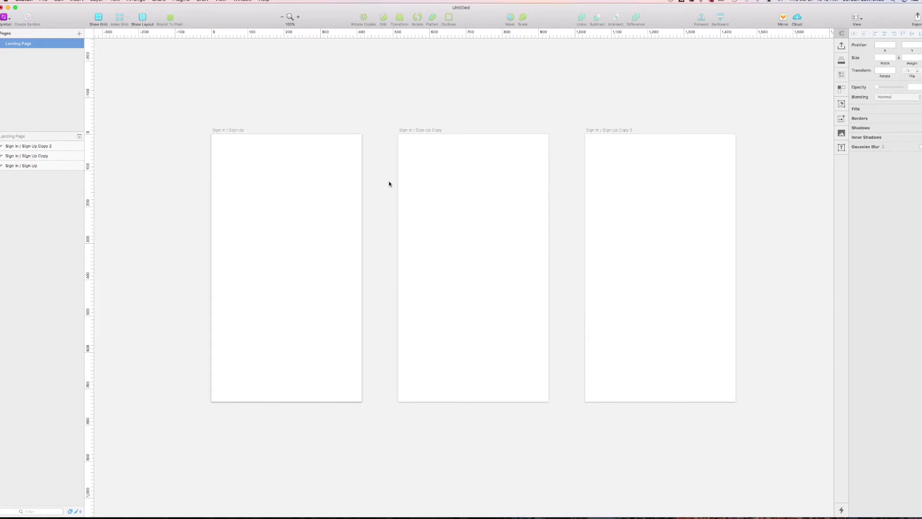
pyautogui.press('super+z')
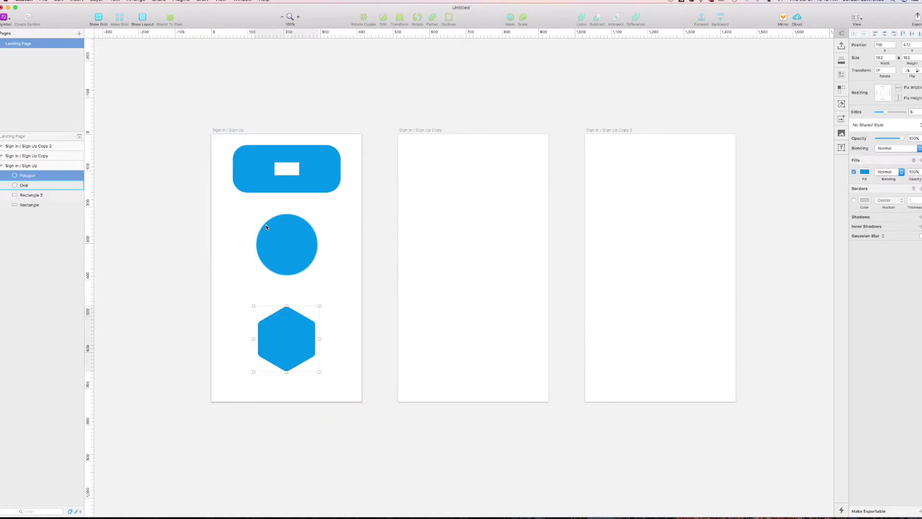
pyautogui.click(273, 103)
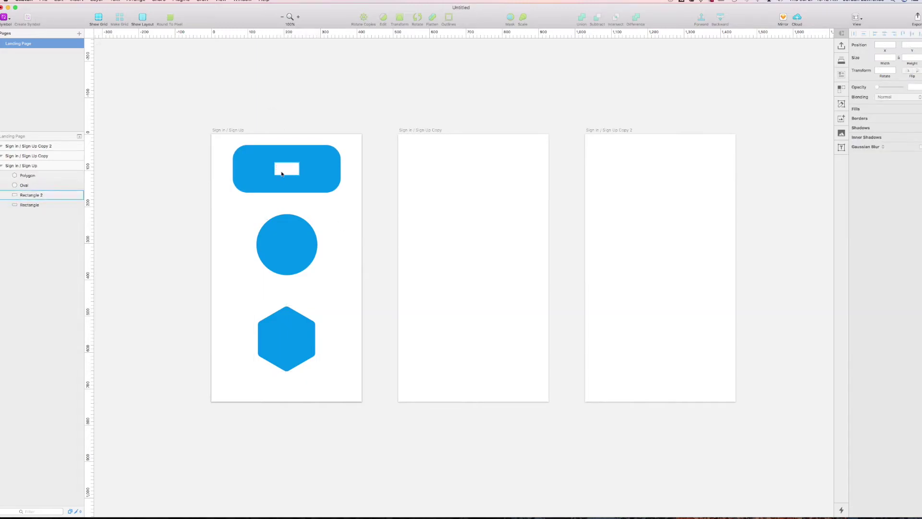
# Group the blue rounded rectangle and the white rectangle on top of it on the Sign in / Sign Up artboard
pyautogui.moveTo(300, 204); pyautogui.dragTo(240, 152)
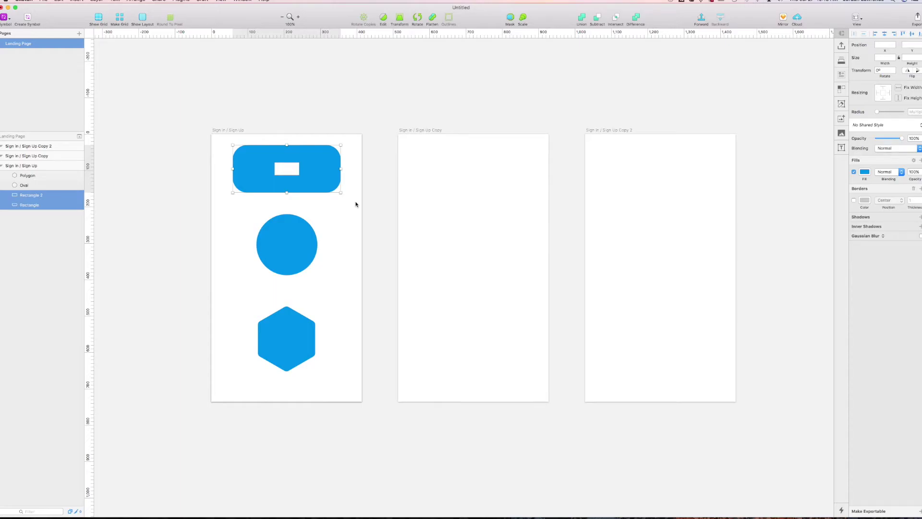
pyautogui.press('super+g')
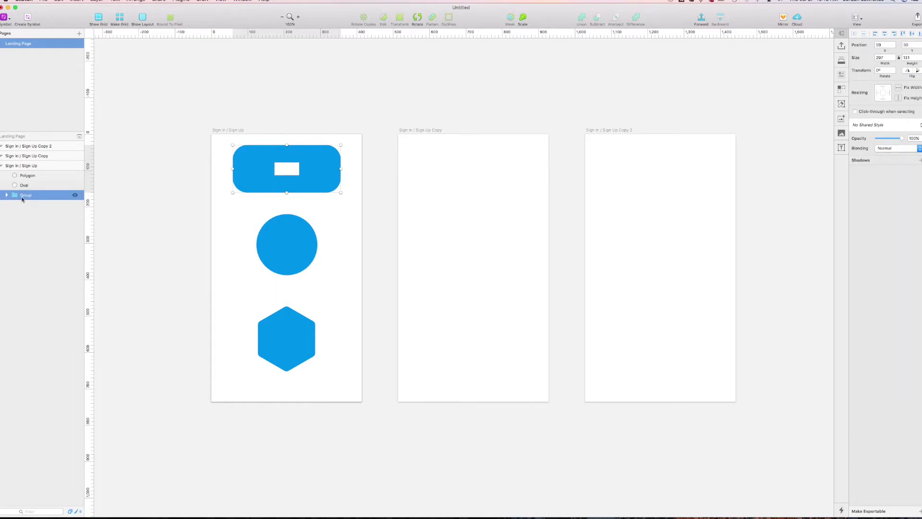
# Expand the new group, try the visibility and lock toggles on its larger rectangle, and collapse the group again
pyautogui.click(7, 195)
pyautogui.click(75, 215)
pyautogui.click(75, 215)
pyautogui.keyDown('alt'); pyautogui.click(75, 215); pyautogui.keyUp('alt')
pyautogui.press('alt')
pyautogui.press('alt')
pyautogui.click(6, 194)
pyautogui.click(128, 203)
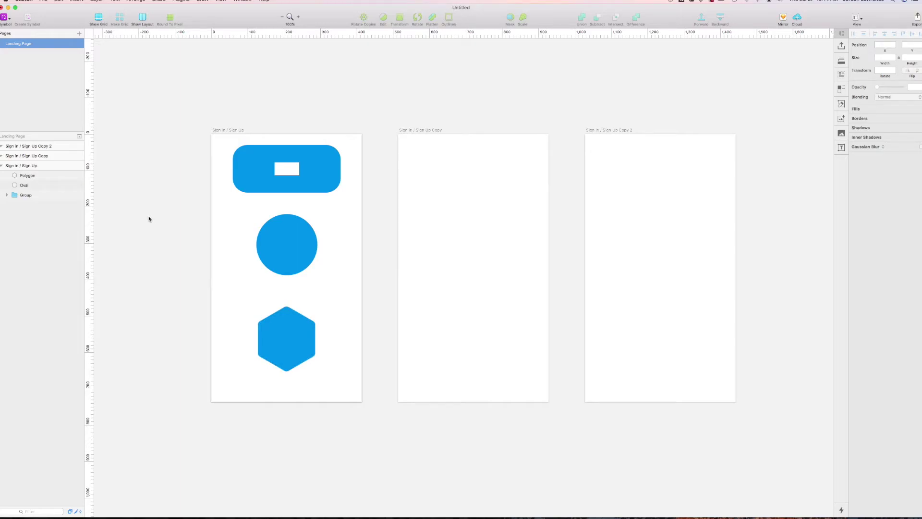
# Collapse all artboards and groups in the layer list and clear the selection
pyautogui.click(29, 165)
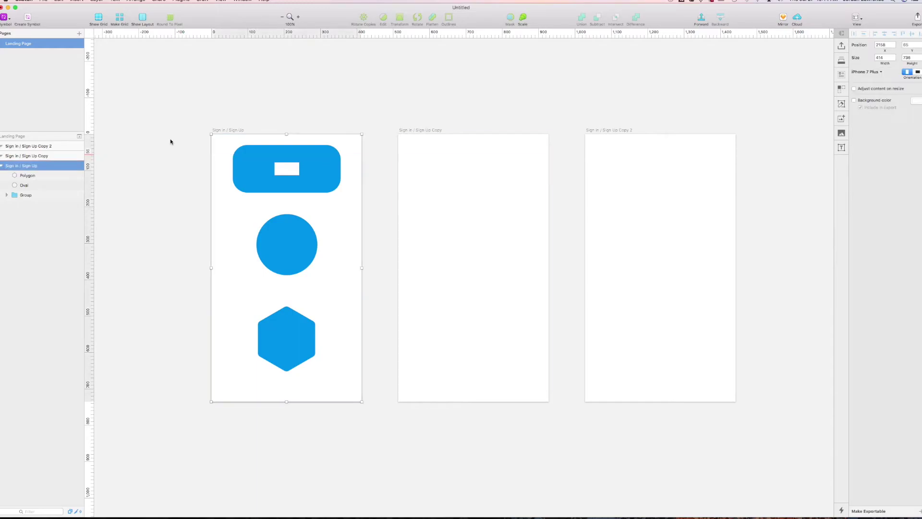
pyautogui.press('alt+super+3')
pyautogui.click(171, 151)
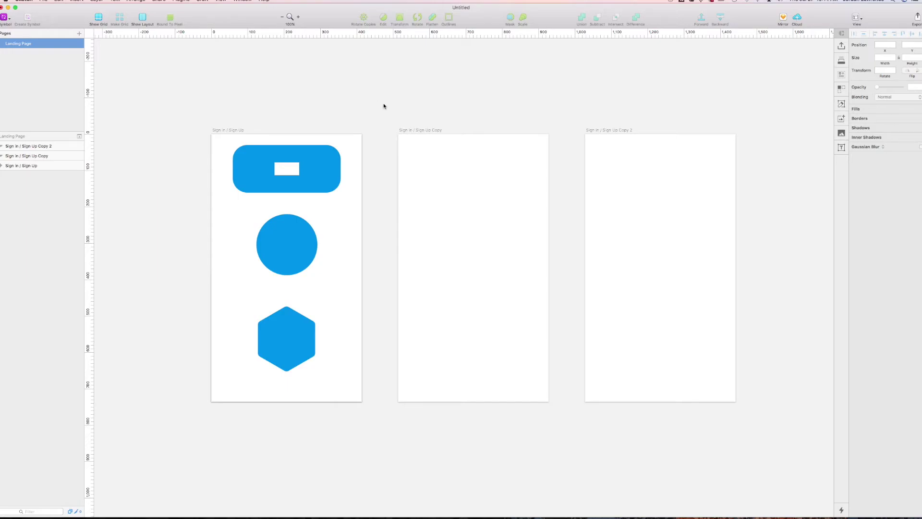
# Add the text "Type something" horizontally centred near the top edge of the Sign in / Sign Up Copy artboard and colour it black
pyautogui.scroll(-2, 382, 106)
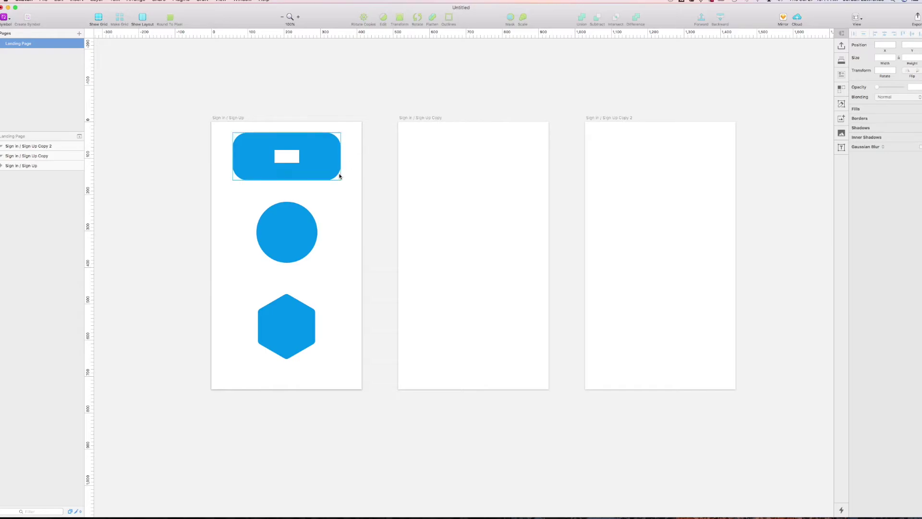
pyautogui.press('t')
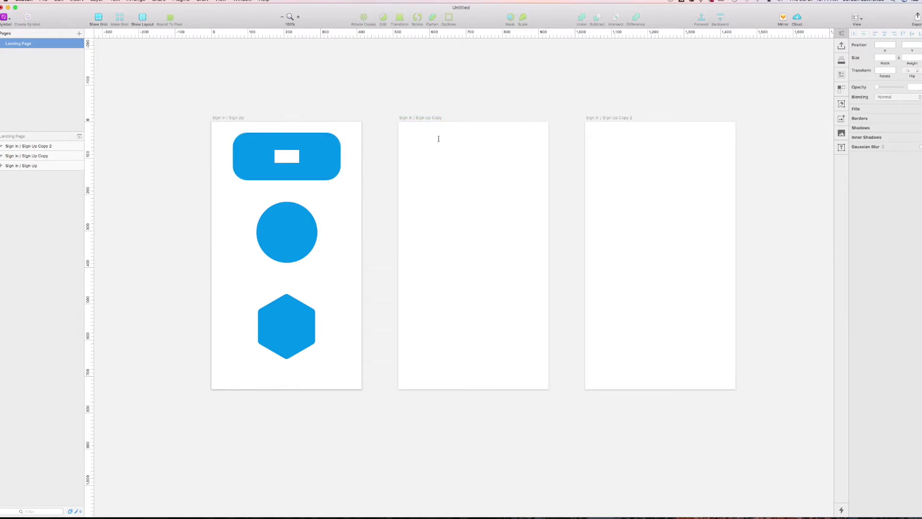
pyautogui.click(424, 142)
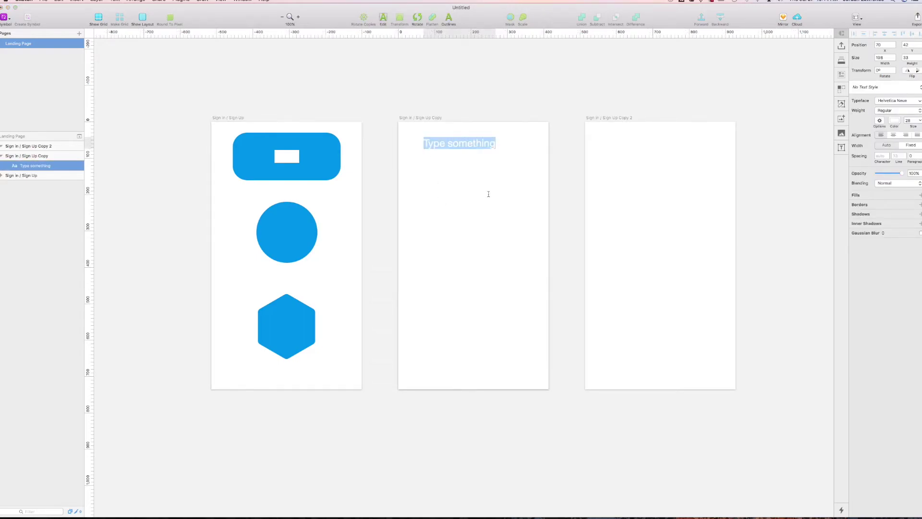
pyautogui.press('Escape')
pyautogui.moveTo(473, 142); pyautogui.dragTo(482, 138)
pyautogui.click(894, 145)
pyautogui.click(882, 267)
pyautogui.click(525, 88)
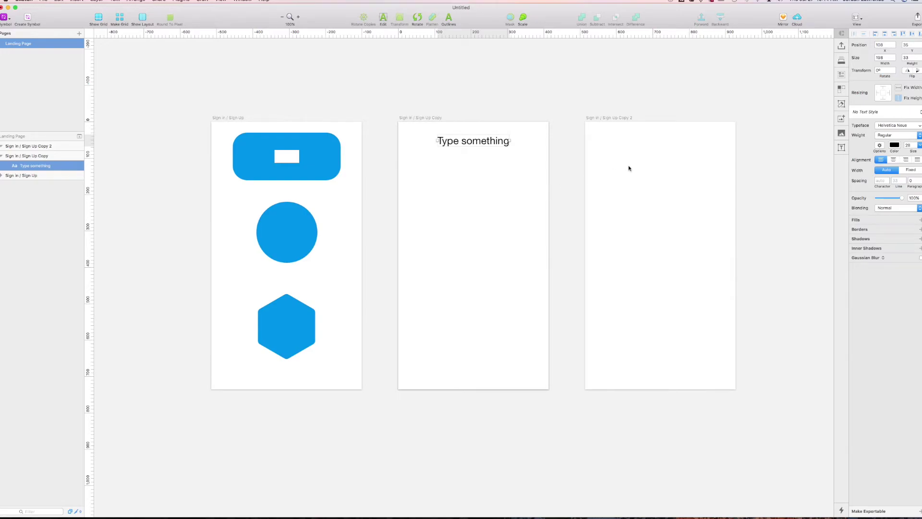
# Examine how the blue and white rectangles can be selected individually inside their group on the Sign in / Sign Up artboard
pyautogui.click(321, 160)
pyautogui.doubleClick(330, 166)
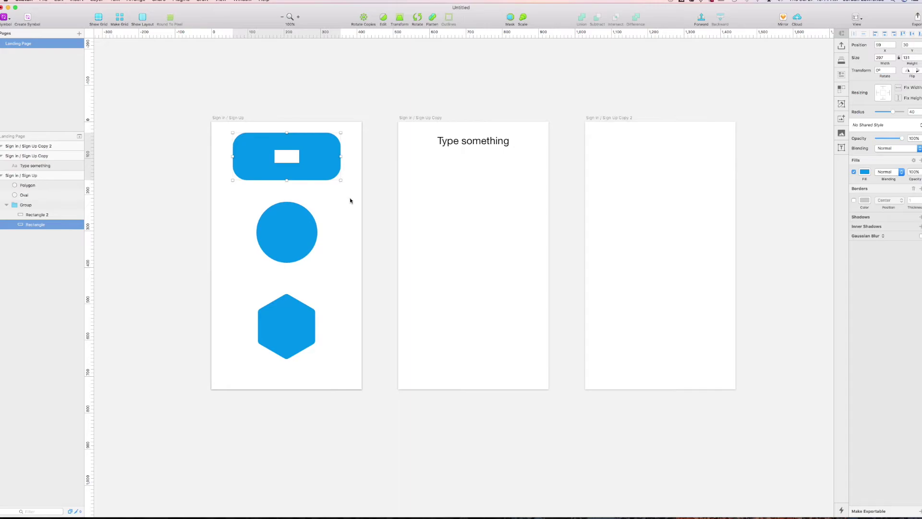
pyautogui.click(350, 197)
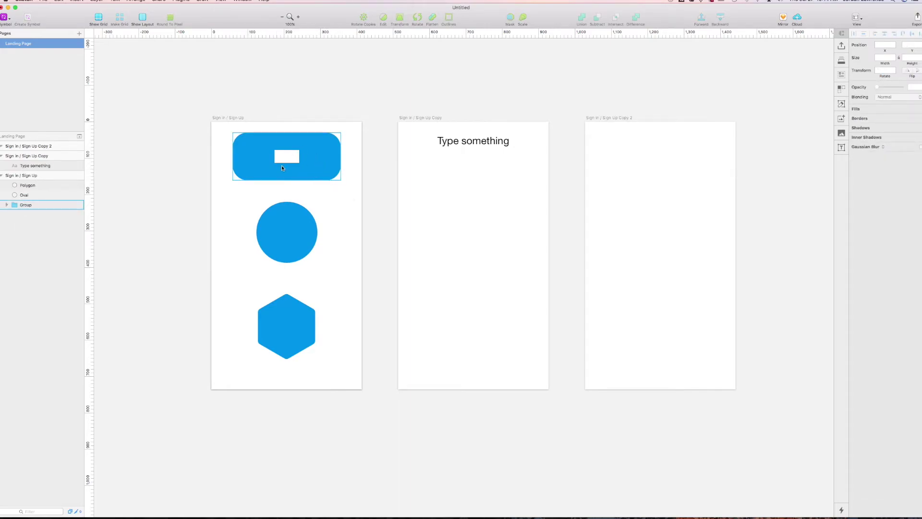
pyautogui.doubleClick(324, 158)
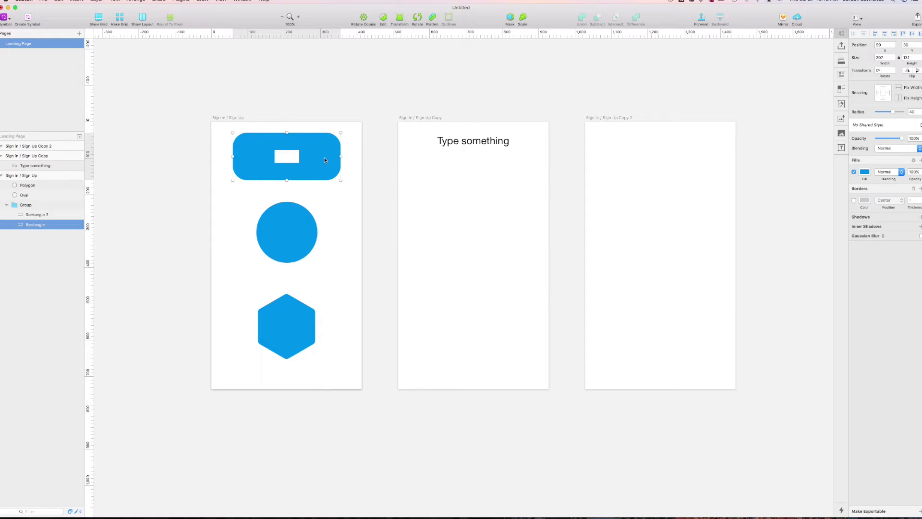
pyautogui.click(297, 160)
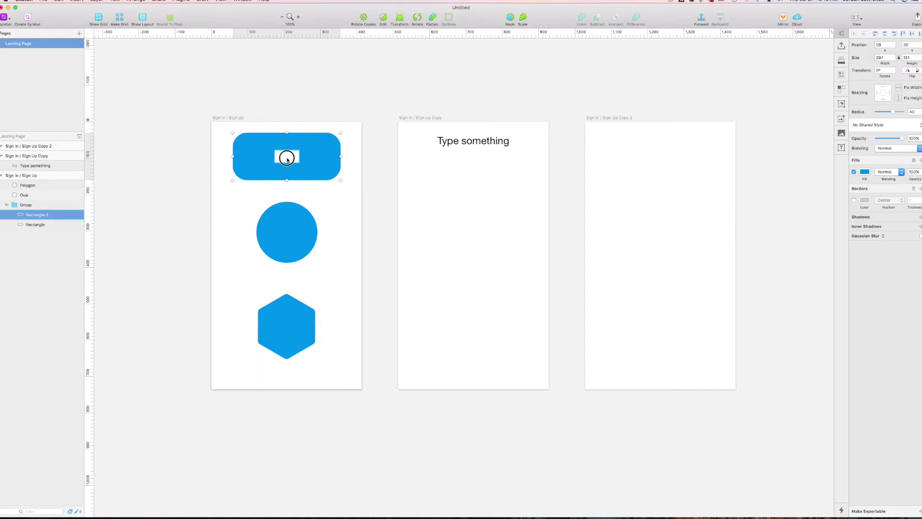
pyautogui.click(323, 156)
pyautogui.click(288, 156)
pyautogui.click(359, 139)
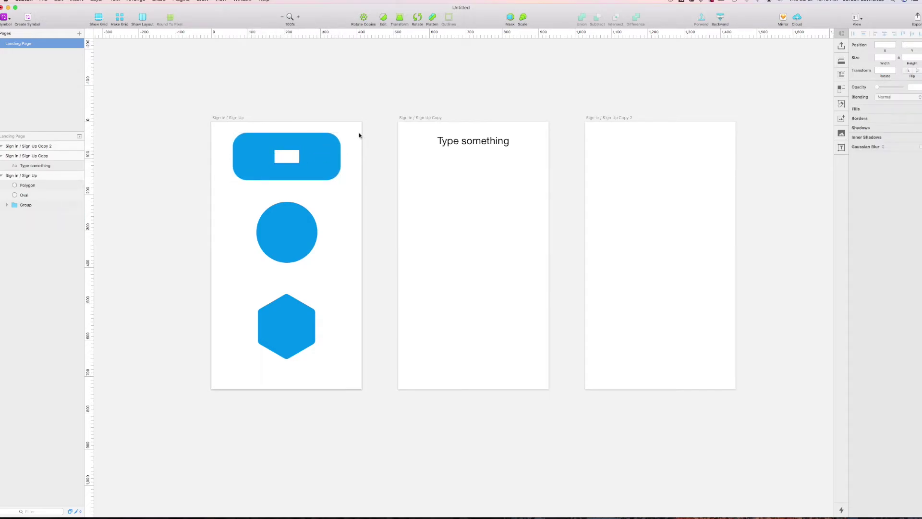
pyautogui.doubleClick(291, 160)
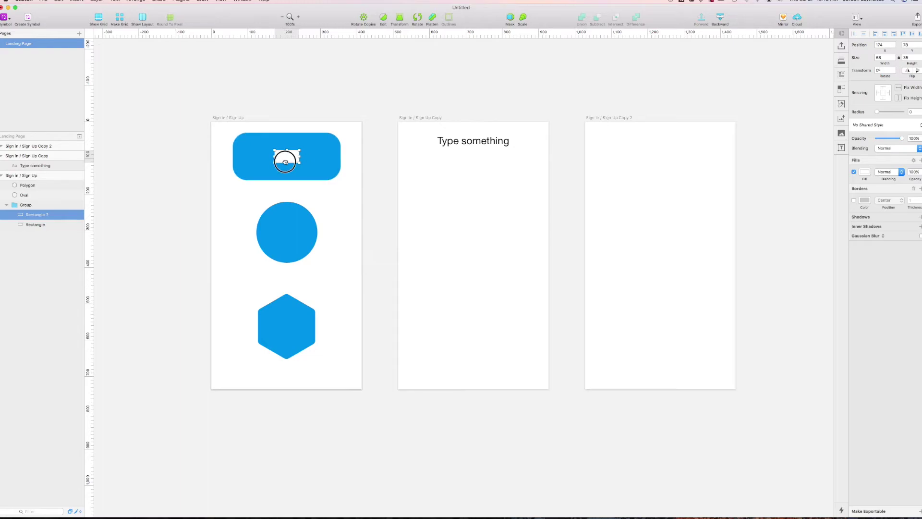
pyautogui.click(349, 143)
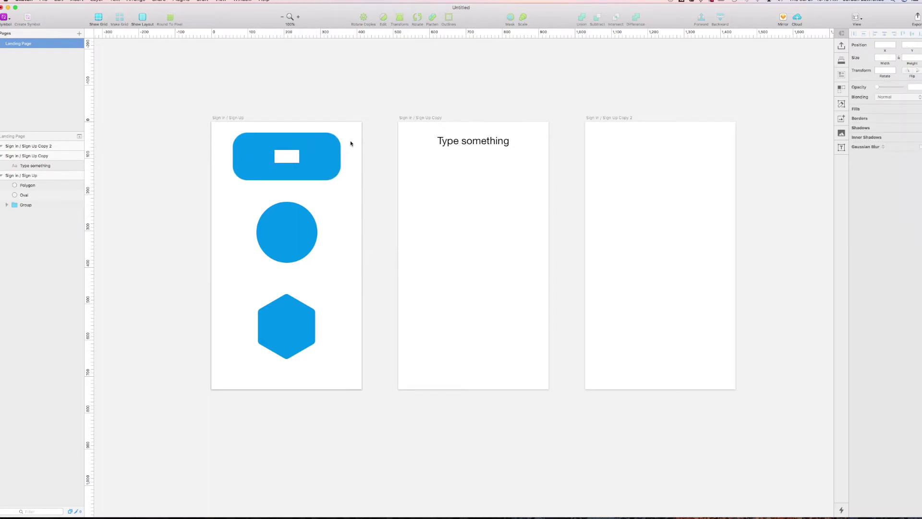
pyautogui.click(322, 156)
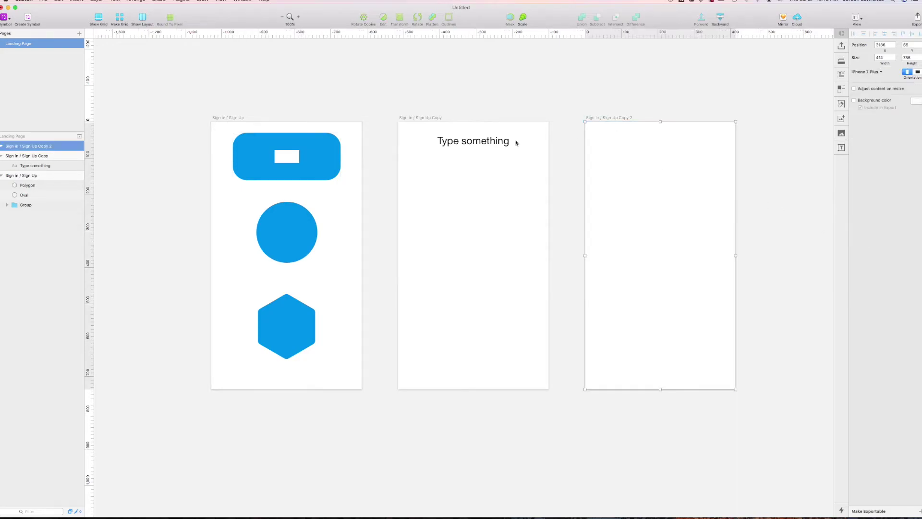
# Widen the text box to about 284 px and extend its wording to "Type something really really long"
pyautogui.click(473, 141)
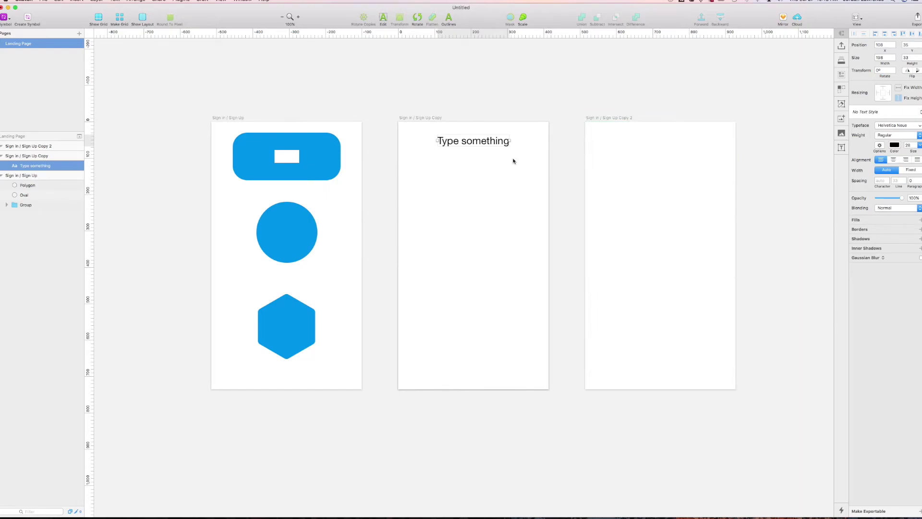
pyautogui.moveTo(480, 142); pyautogui.dragTo(517, 139)
pyautogui.doubleClick(483, 140)
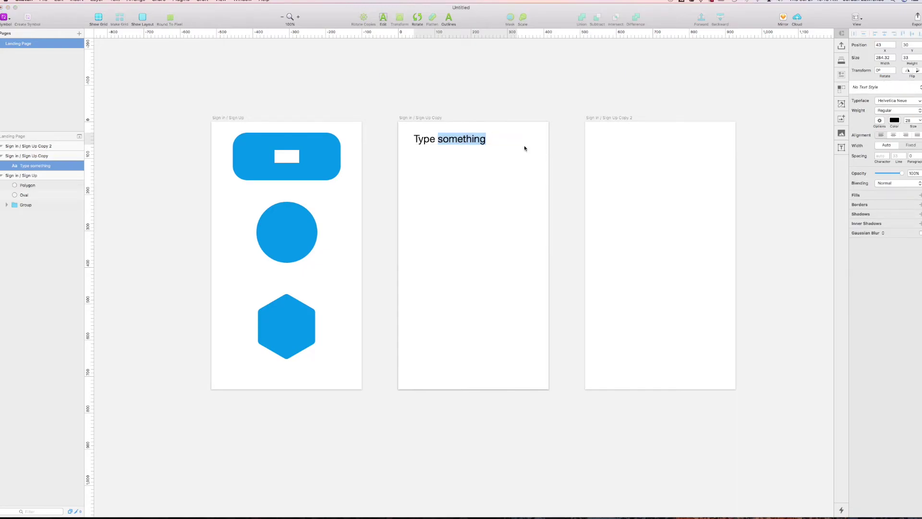
pyautogui.press('Right')
pyautogui.write('reak')
pyautogui.write('y rea')
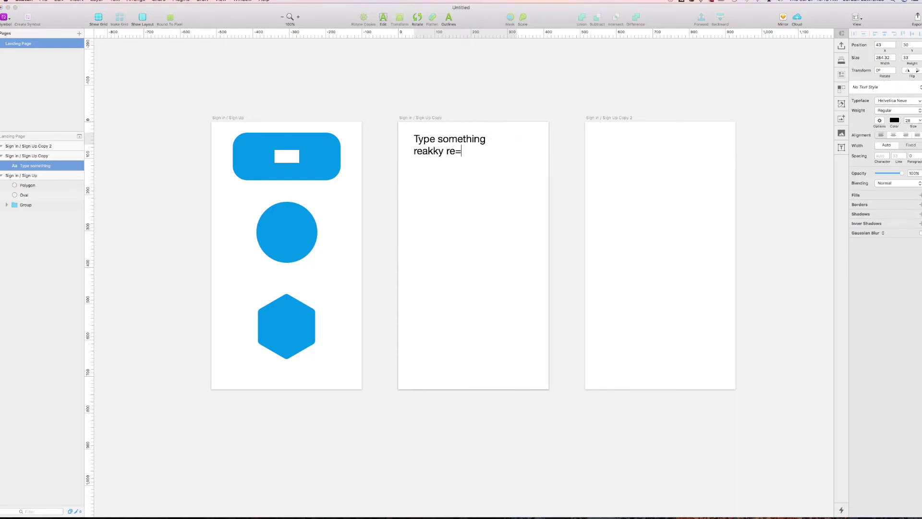
pyautogui.press('BackSpace')
pyautogui.press('BackSpace')
pyautogui.press('BackSpace')
pyautogui.press('BackSpace')
pyautogui.press('BackSpace')
pyautogui.press('BackSpace')
pyautogui.write('lly really long')
pyautogui.press('Escape')
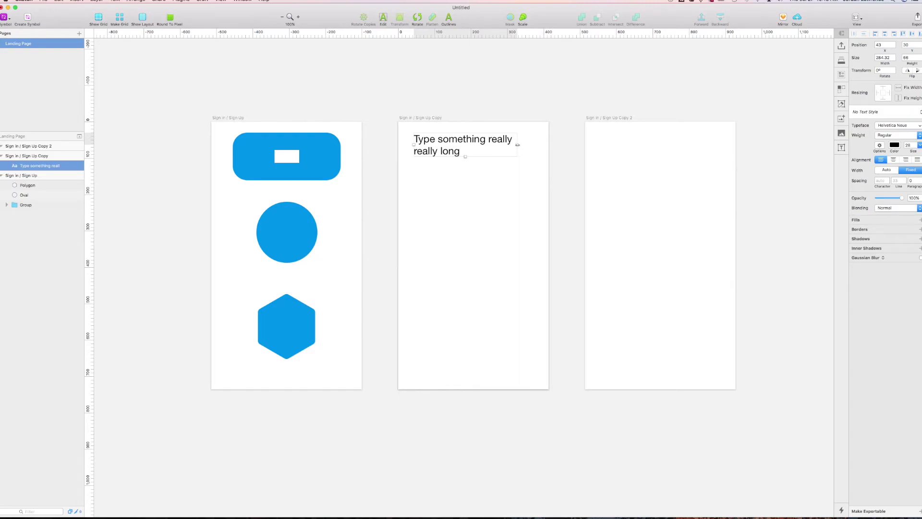
# Set the long text's width to Auto and centre it horizontally on the Sign in / Sign Up Copy artboard
pyautogui.click(884, 171)
pyautogui.moveTo(500, 139); pyautogui.dragTo(485, 158)
pyautogui.click(553, 128)
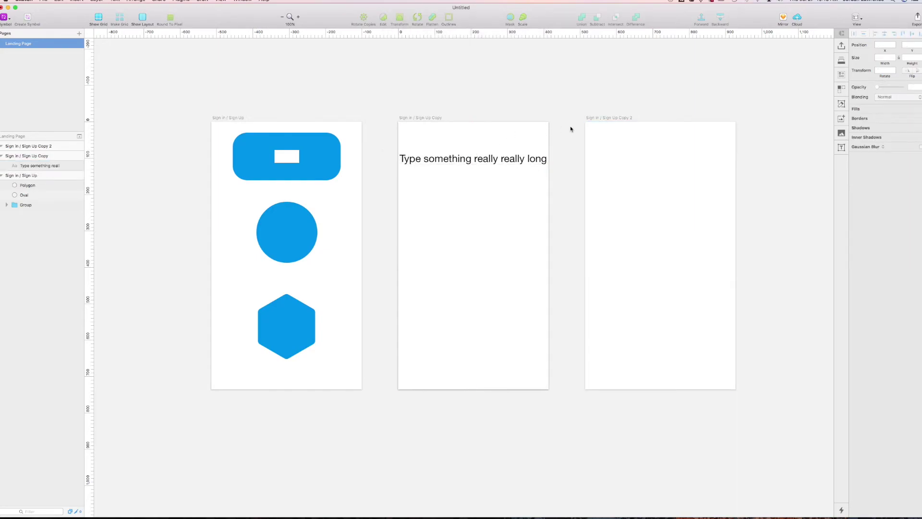
# Shorten the text back to "Type something" and centre it horizontally slightly below the top edge of its artboard
pyautogui.click(542, 157)
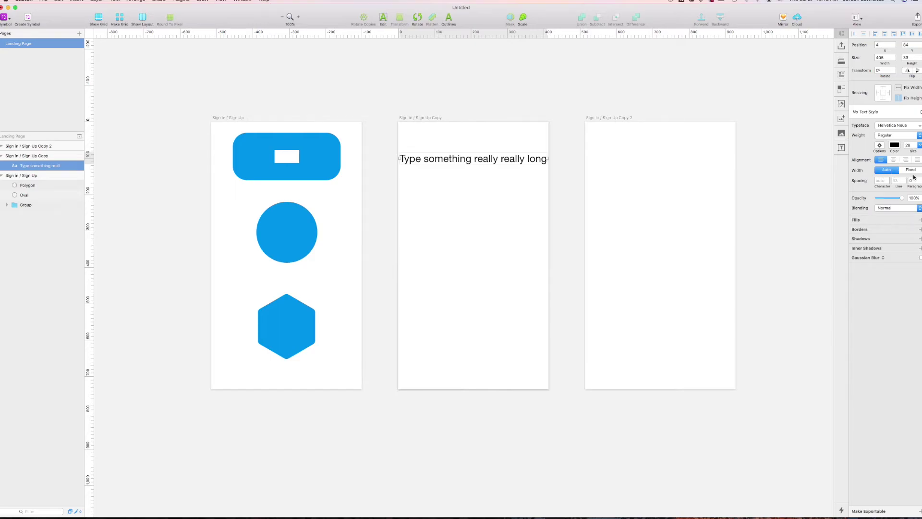
pyautogui.doubleClick(489, 161)
pyautogui.moveTo(471, 159); pyautogui.dragTo(603, 154)
pyautogui.press('BackSpace')
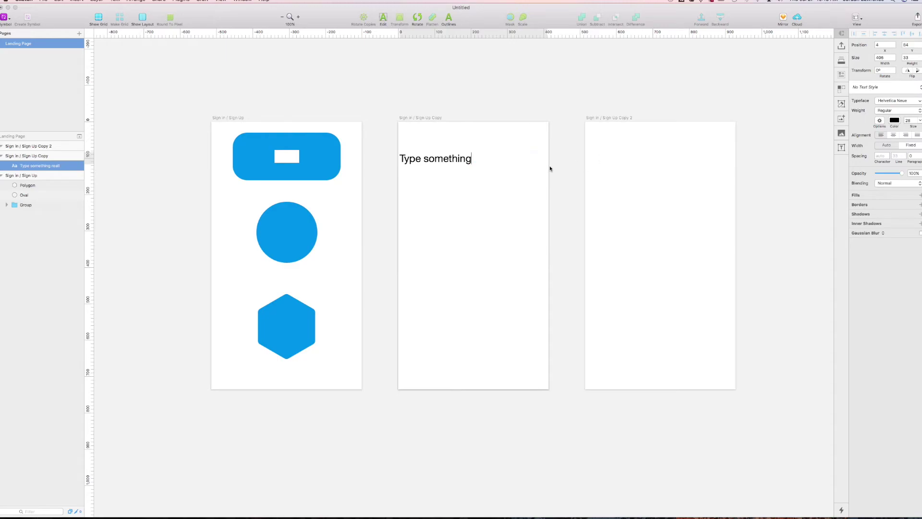
pyautogui.press('Escape')
pyautogui.moveTo(463, 160); pyautogui.dragTo(490, 149)
pyautogui.click(537, 183)
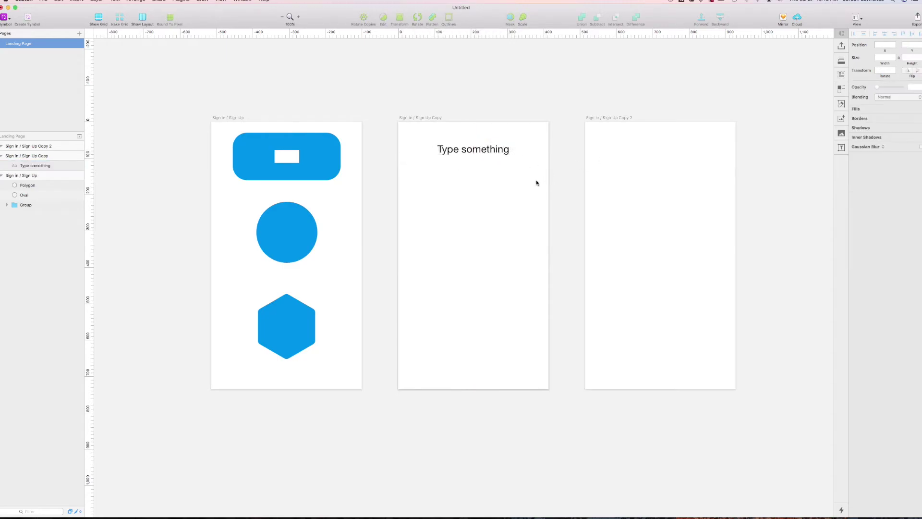
# Look over the list types in the text options and try the Uppercase text transform on "Type something"
pyautogui.click(490, 150)
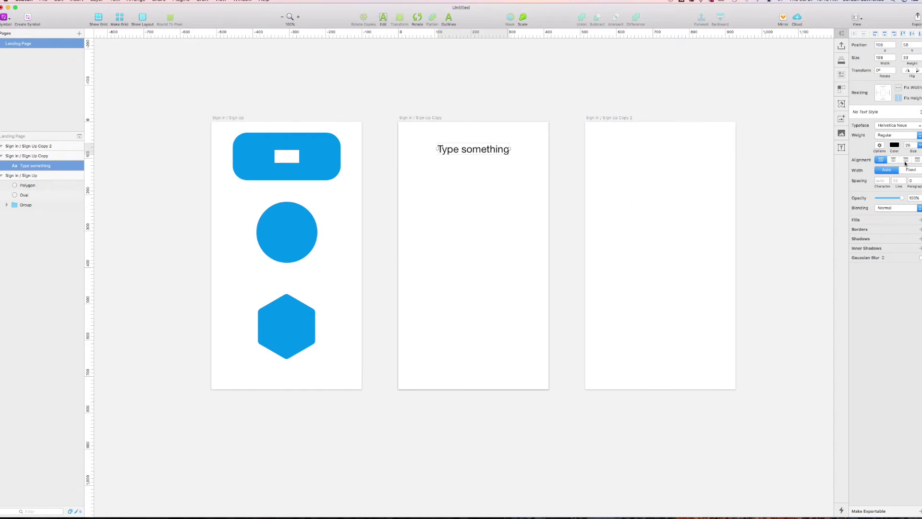
pyautogui.click(879, 145)
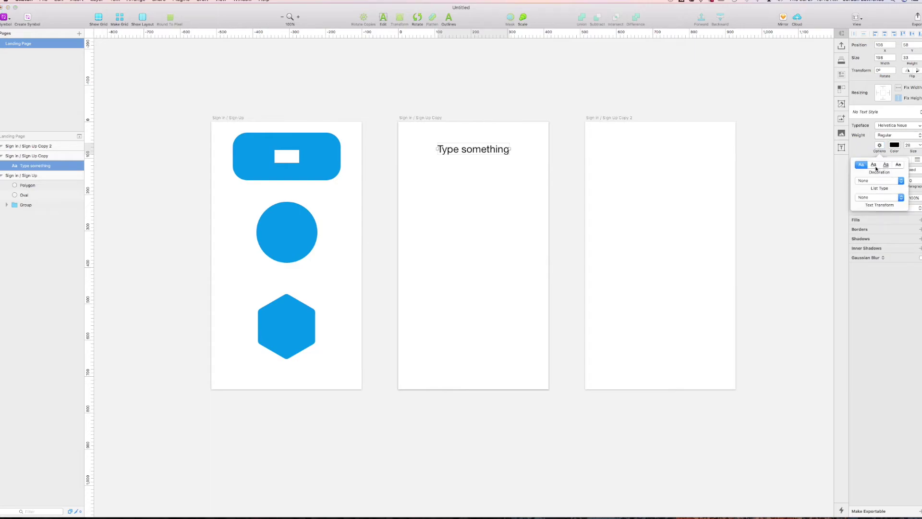
pyautogui.click(881, 180)
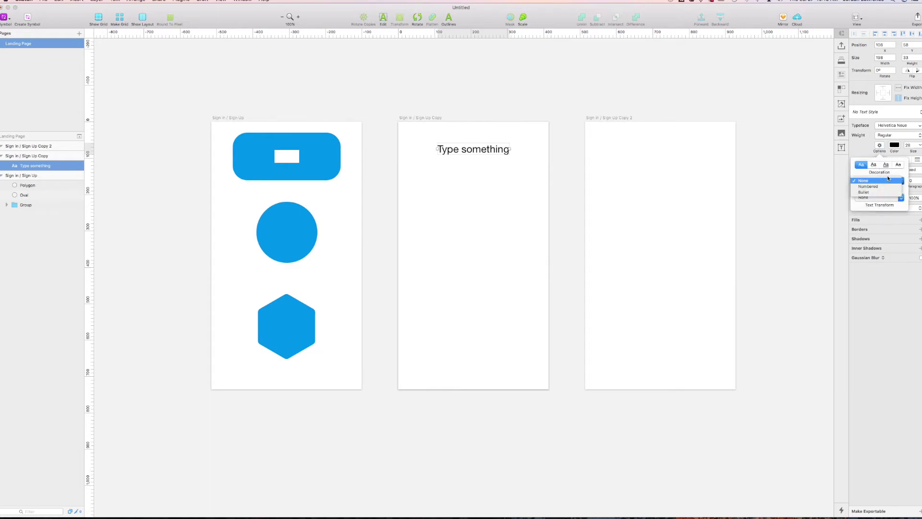
pyautogui.click(896, 177)
pyautogui.click(890, 197)
pyautogui.click(884, 204)
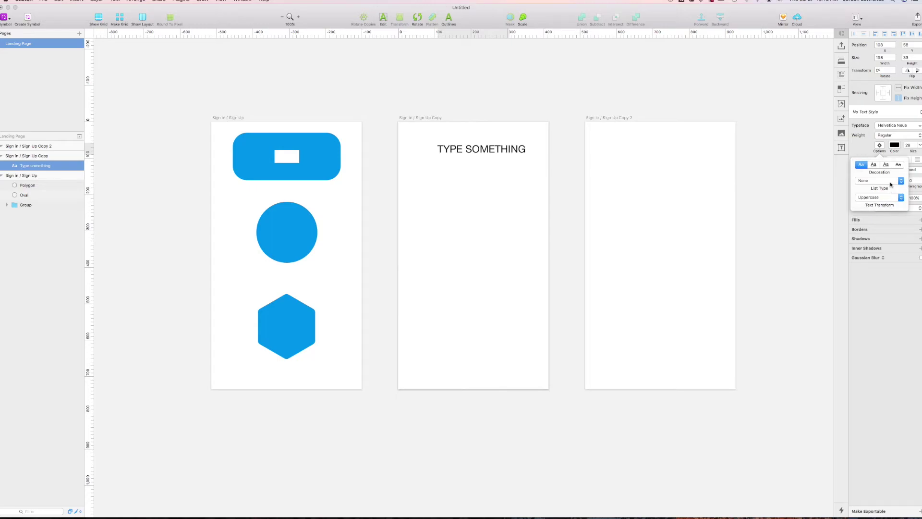
# Try an underline decoration on the text, and undo both the underline and the uppercase transform
pyautogui.click(875, 164)
pyautogui.click(719, 105)
pyautogui.press('super+z')
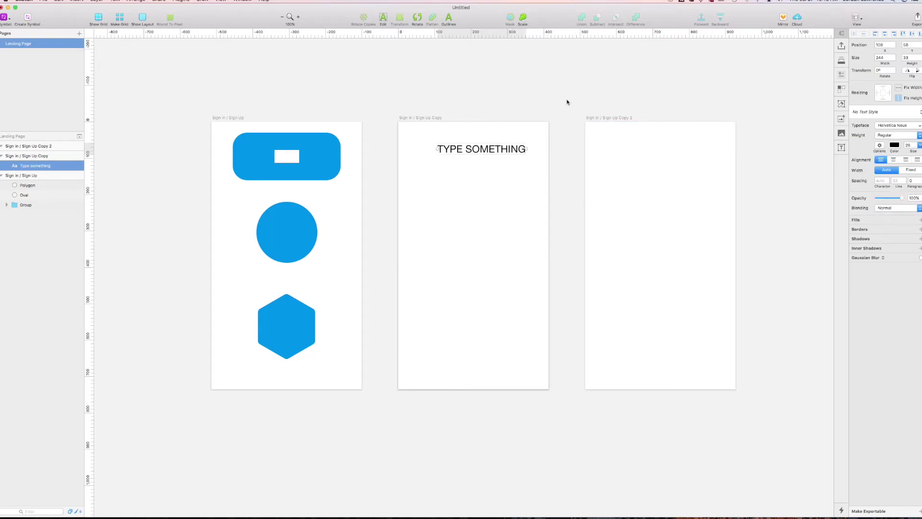
pyautogui.press('super+z')
# Add a second fill with a linear gradient over the blue fill of the rounded rectangle inside the group
pyautogui.click(321, 159)
pyautogui.click(325, 156)
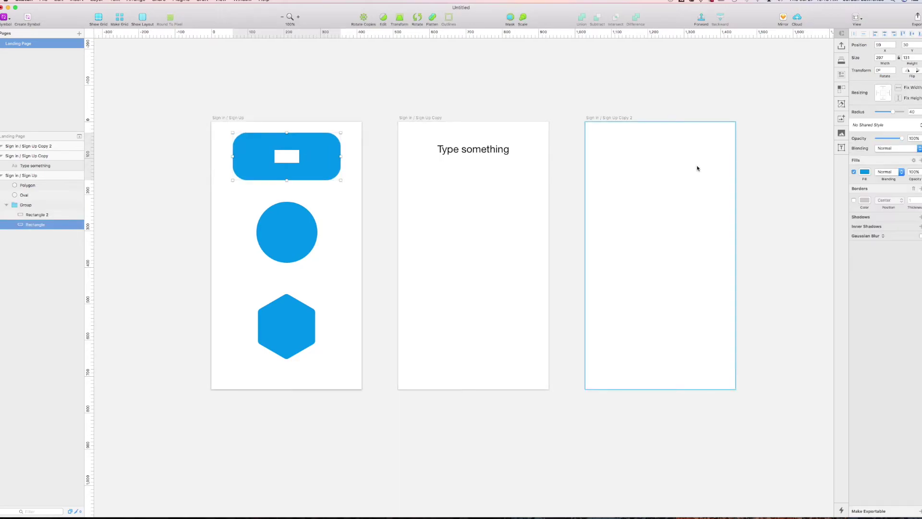
pyautogui.click(914, 162)
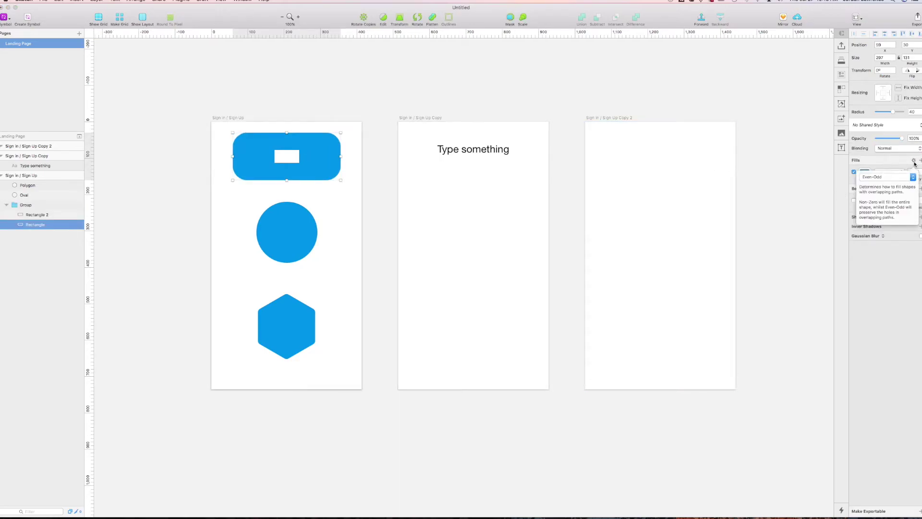
pyautogui.click(919, 165)
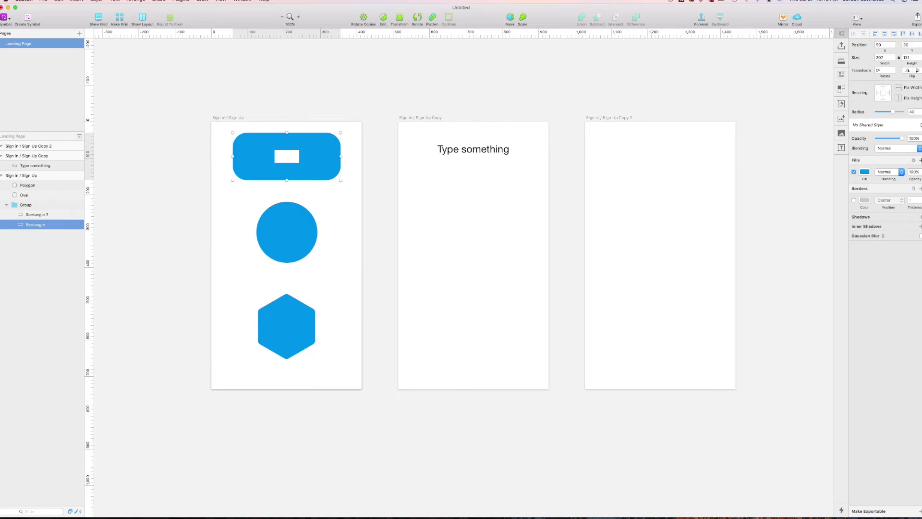
pyautogui.click(920, 161)
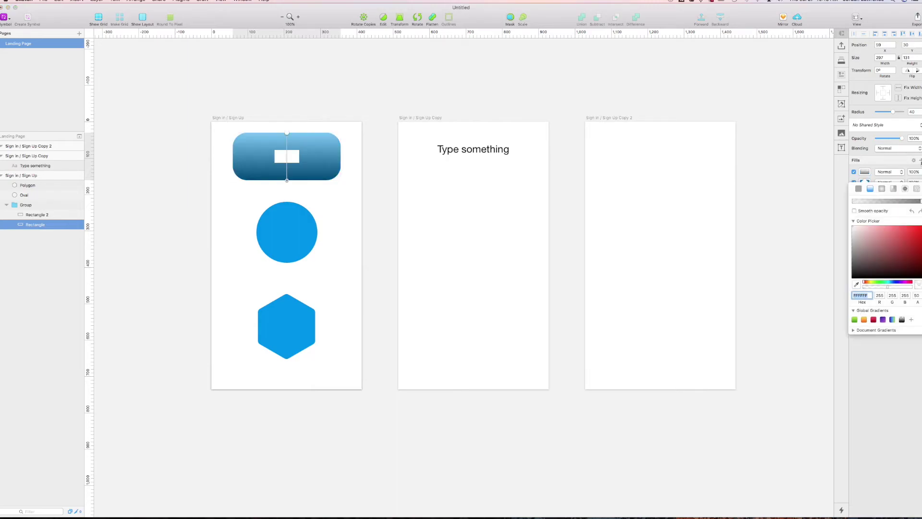
pyautogui.click(733, 162)
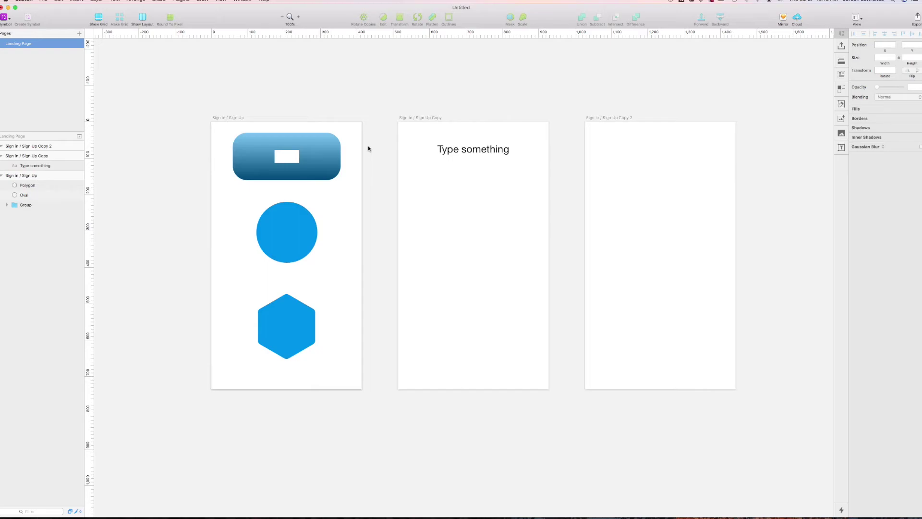
# Turn on a border for the blue circle and increase its thickness to 9
pyautogui.click(306, 235)
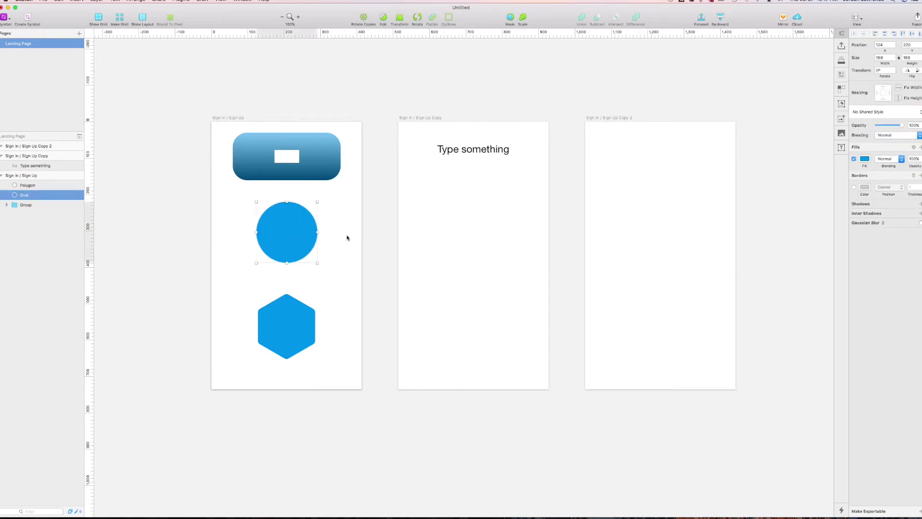
pyautogui.click(854, 187)
pyautogui.click(919, 187)
pyautogui.press('Up')
pyautogui.press('Up')
pyautogui.press('Up')
pyautogui.press('Up')
pyautogui.press('Up')
pyautogui.press('Up')
pyautogui.press('Up')
pyautogui.press('Up')
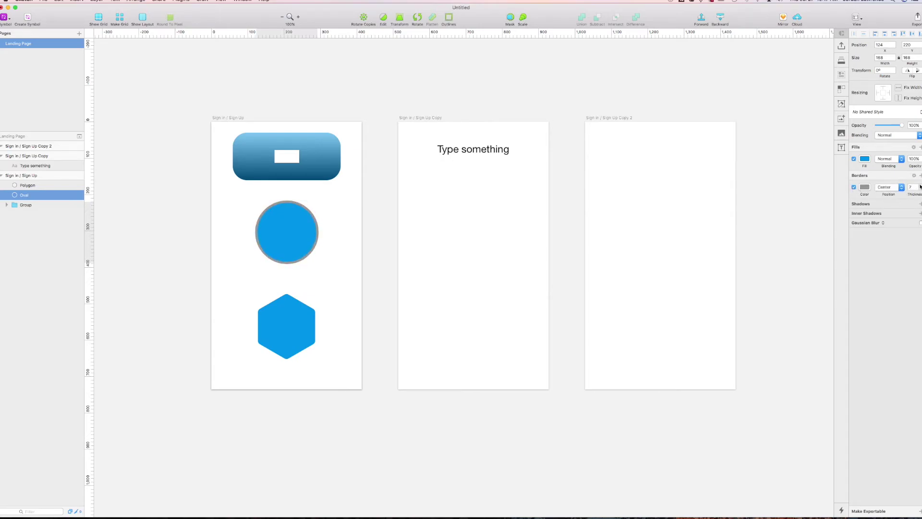
# Colour the circle's border with the global blue 4A90E2 and set its thickness to 10
pyautogui.click(877, 190)
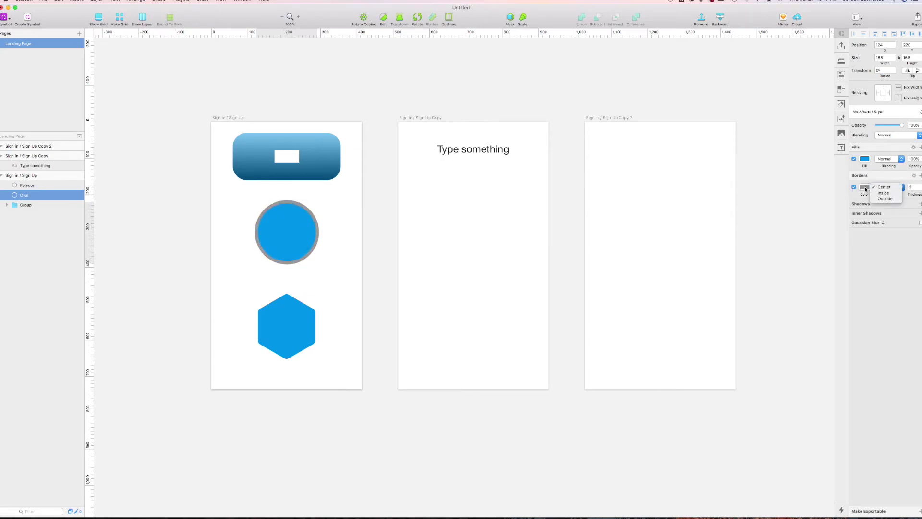
pyautogui.click(866, 189)
pyautogui.click(864, 187)
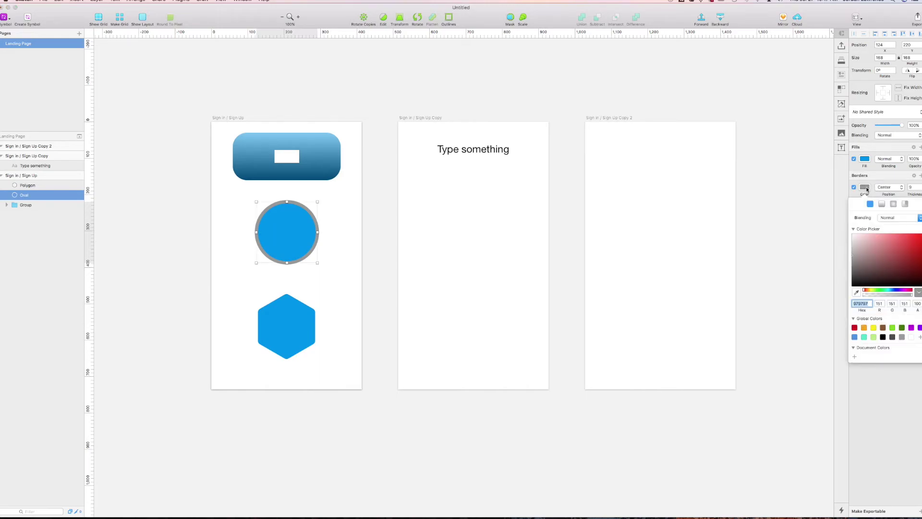
pyautogui.click(854, 337)
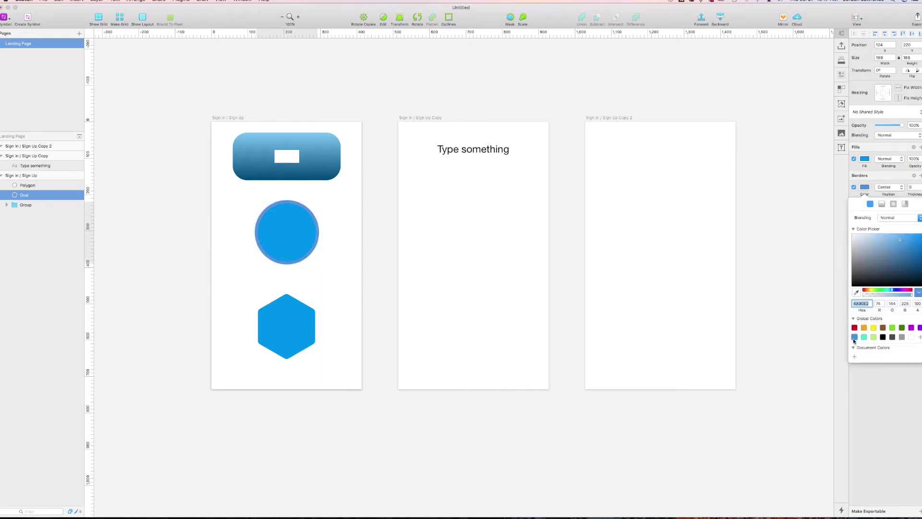
pyautogui.click(911, 187)
pyautogui.write('10')
pyautogui.click(887, 187)
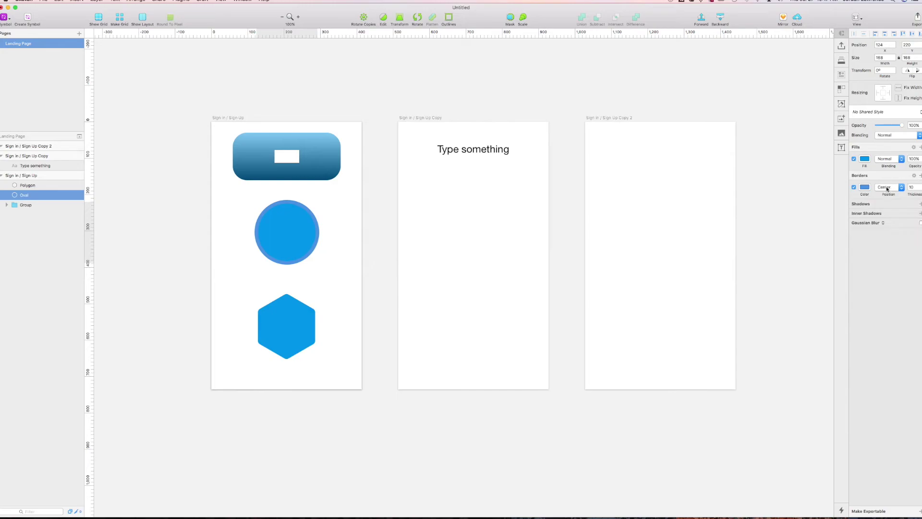
# Add a second border to the circle in white FFFFFF with a thickness of 5
pyautogui.click(920, 175)
pyautogui.click(864, 188)
pyautogui.click(910, 337)
pyautogui.click(917, 187)
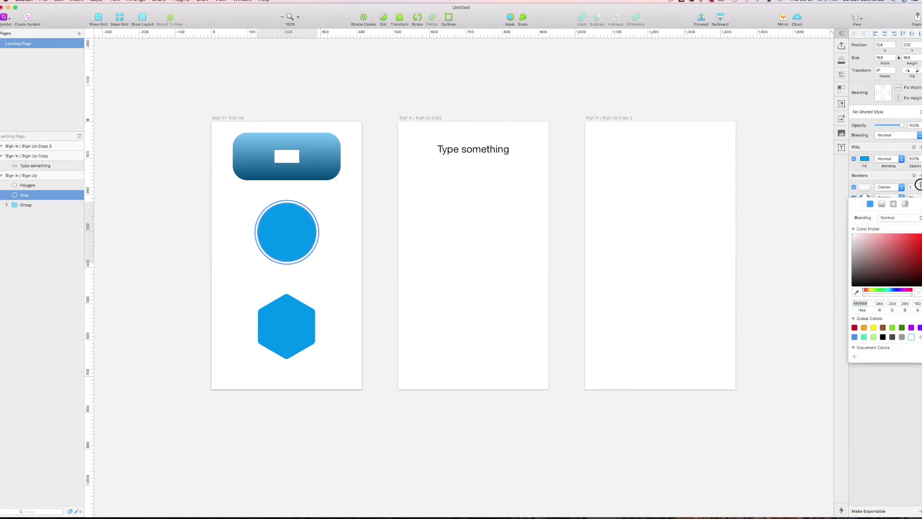
pyautogui.write('5')
pyautogui.press('Return')
pyautogui.click(678, 194)
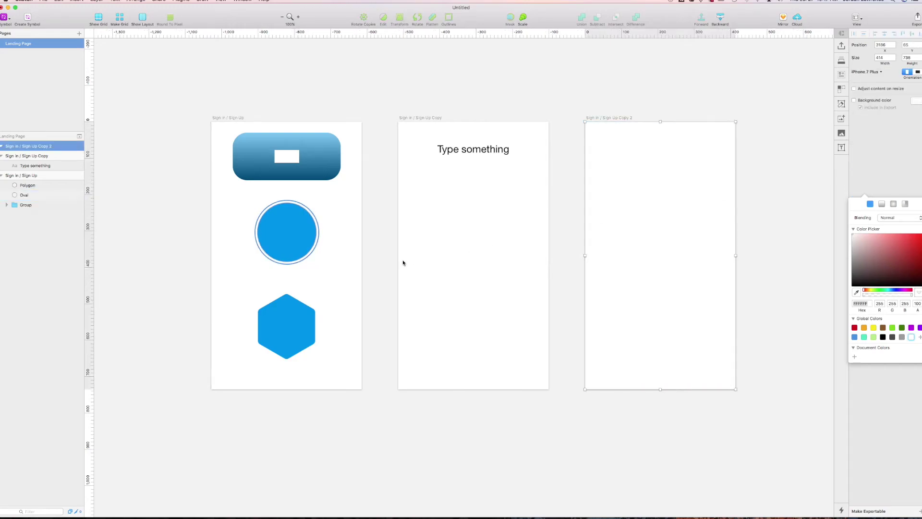
# Set the position of both the white and the blue border of the circle to Outside
pyautogui.scroll(2, 388, 297)
pyautogui.moveTo(388, 298); pyautogui.dragTo(223, 175)
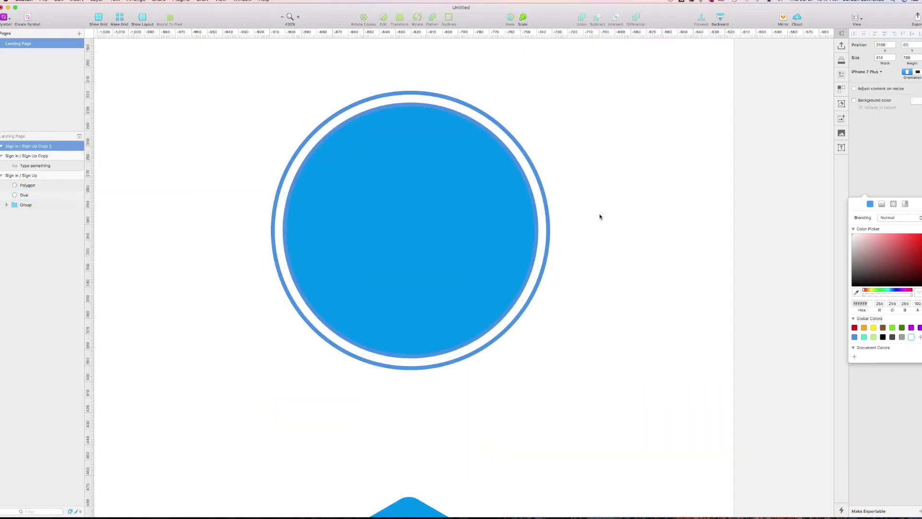
pyautogui.click(454, 216)
pyautogui.click(886, 197)
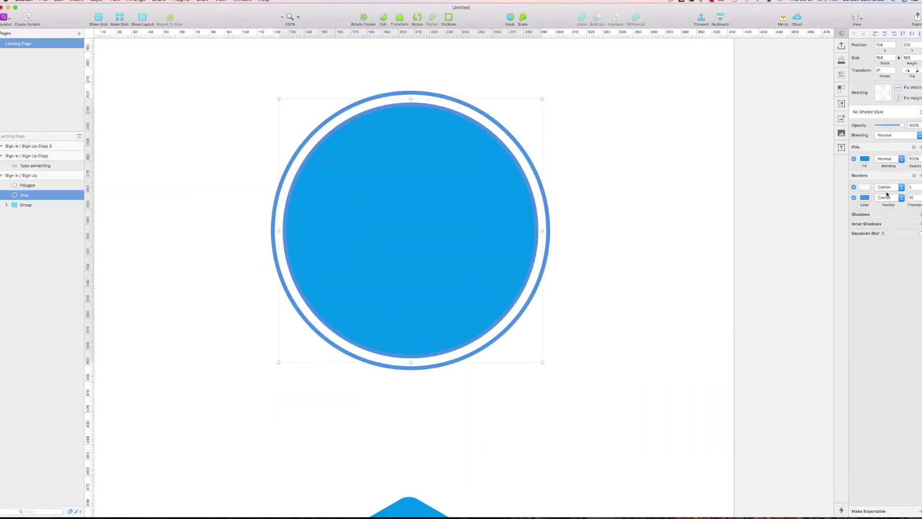
pyautogui.click(887, 197)
pyautogui.click(888, 213)
pyautogui.click(894, 188)
pyautogui.click(888, 203)
pyautogui.click(745, 202)
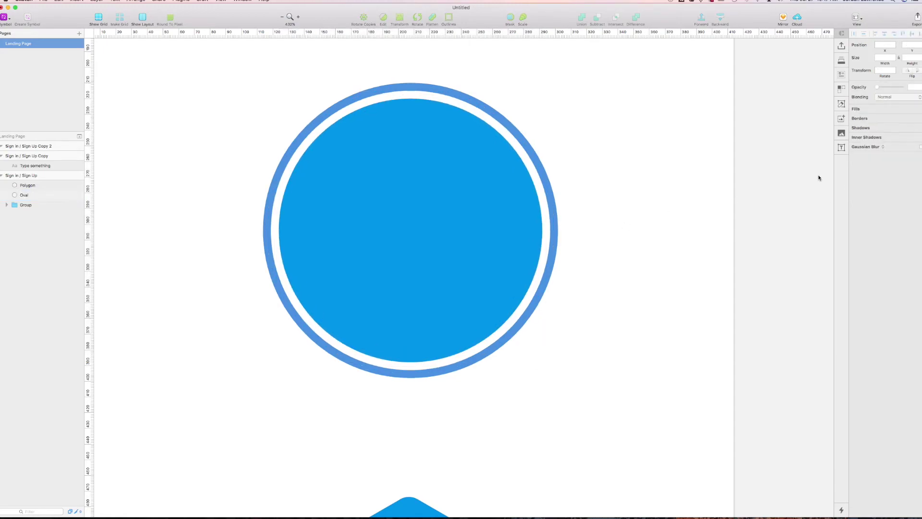
# Match the circle's outer border colour to its fill by sampling the blue 0091EA from the circle
pyautogui.click(492, 254)
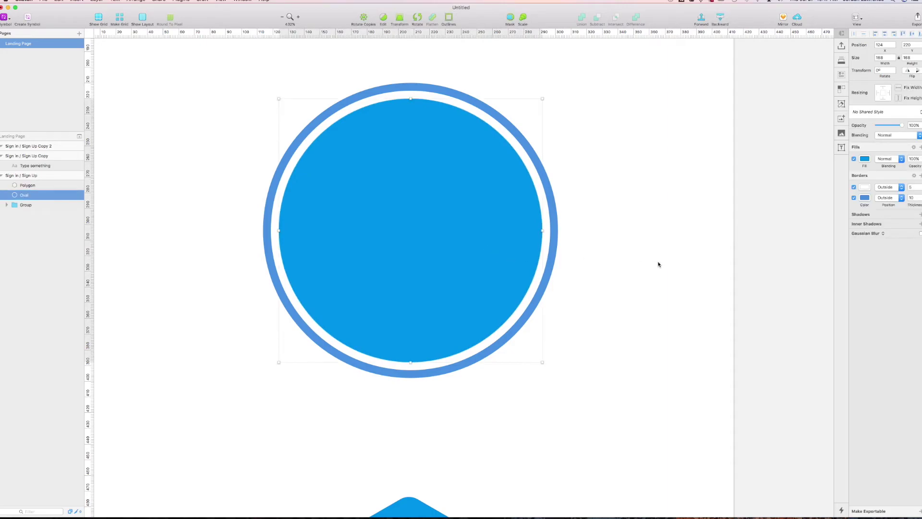
pyautogui.click(865, 198)
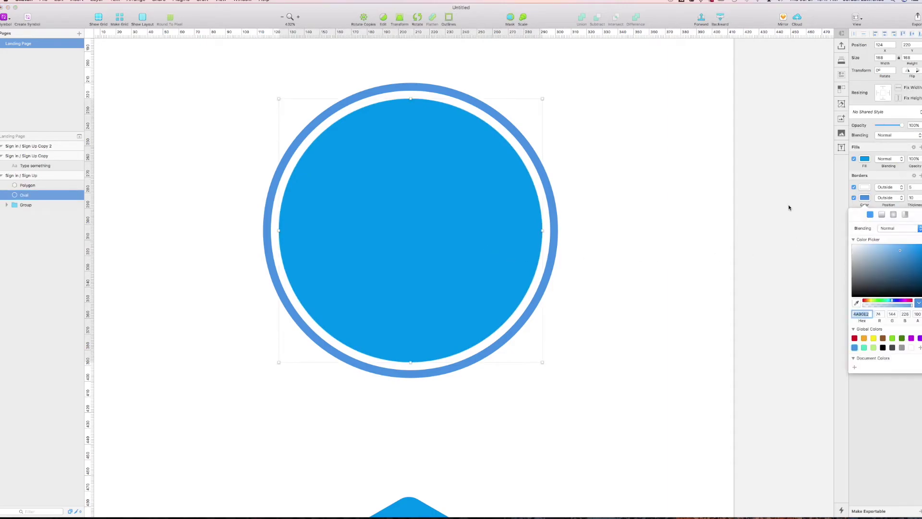
pyautogui.hotkey('ctrl', 'c')
pyautogui.click(493, 244)
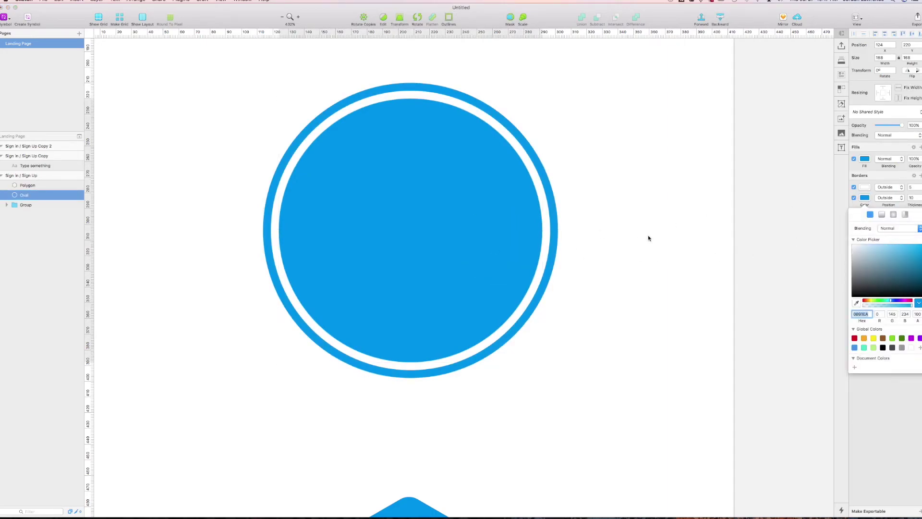
pyautogui.scroll(-5, 679, 290)
pyautogui.scroll(-5, 685, 292)
pyautogui.moveTo(498, 268); pyautogui.dragTo(415, 266)
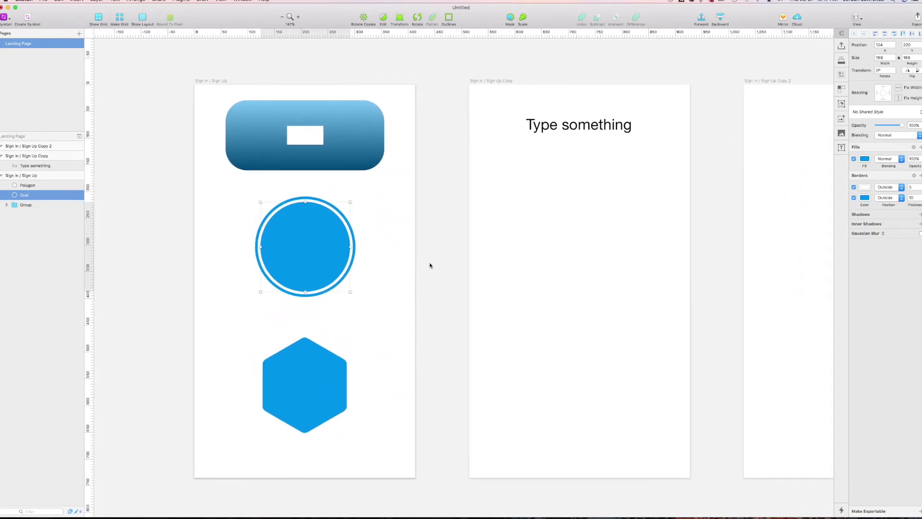
pyautogui.click(443, 268)
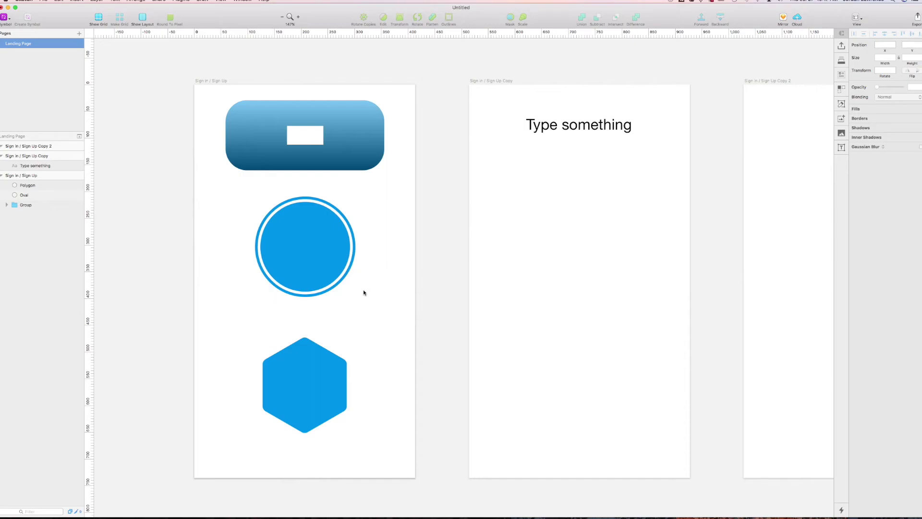
# Change the hexagon's fill to the global blue 4A90E2
pyautogui.click(342, 360)
pyautogui.click(442, 319)
pyautogui.hscroll(3, 598, 124)
pyautogui.scroll(1, 598, 124)
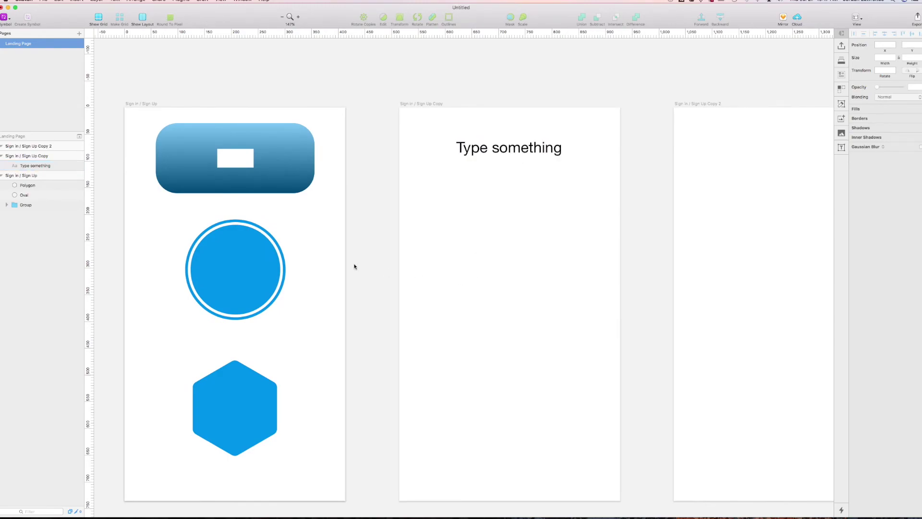
pyautogui.moveTo(361, 258); pyautogui.dragTo(347, 212)
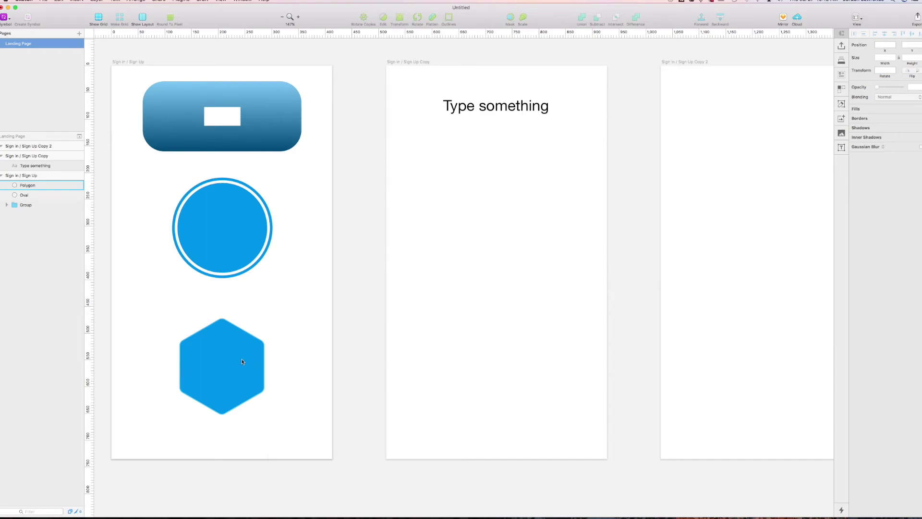
pyautogui.moveTo(241, 361); pyautogui.dragTo(287, 358)
pyautogui.click(277, 363)
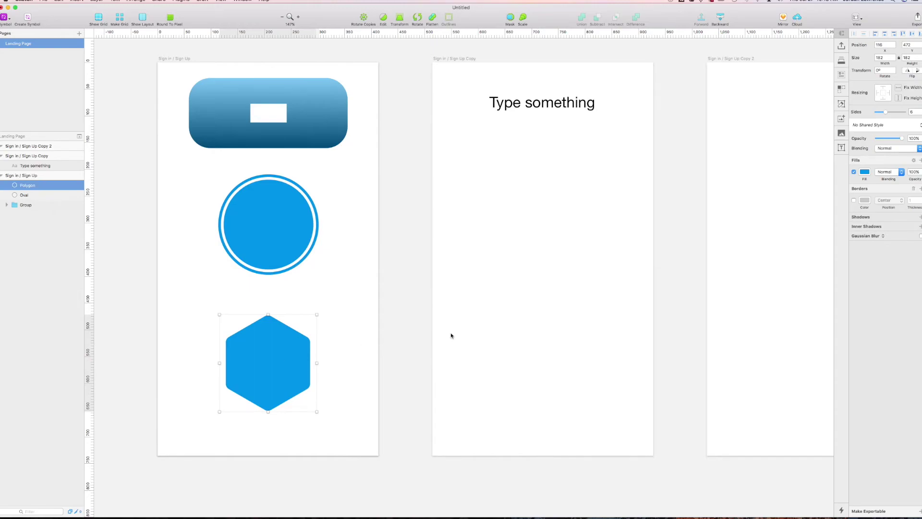
pyautogui.click(864, 172)
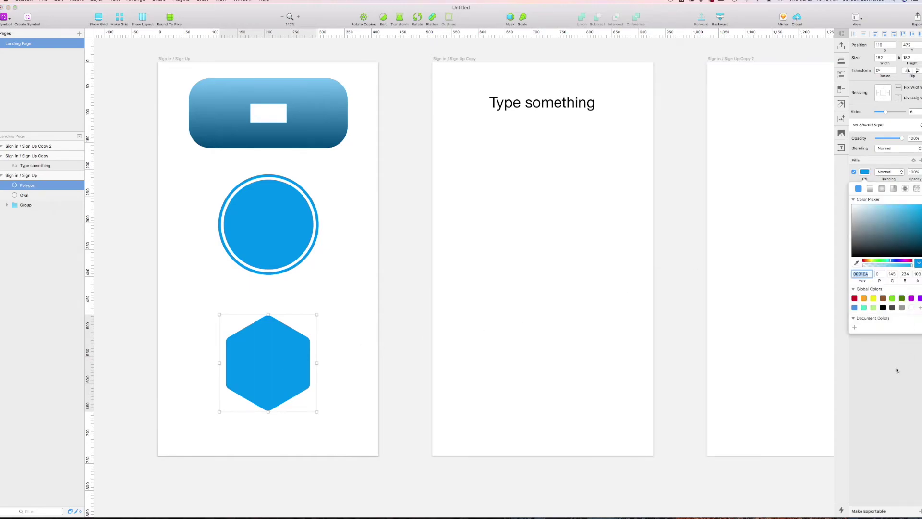
pyautogui.click(855, 308)
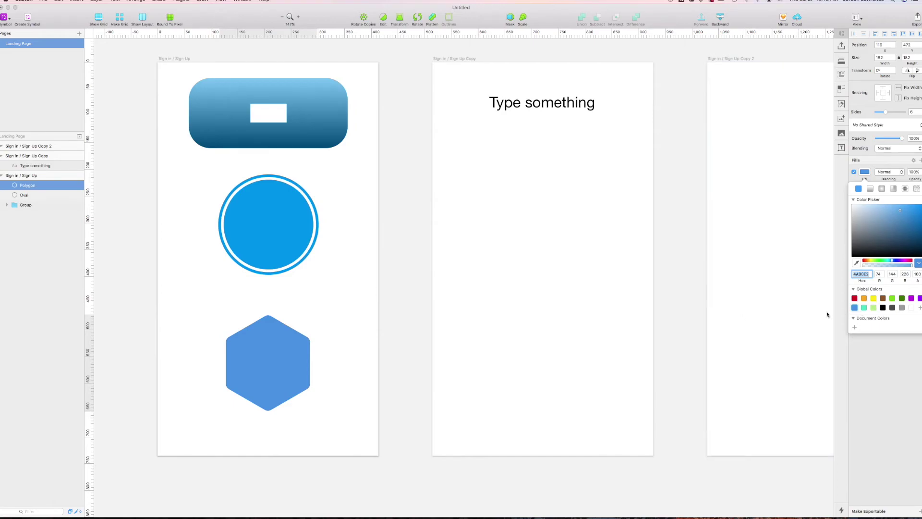
# Delete the hexagon from the first artboard
pyautogui.click(253, 385)
pyautogui.moveTo(253, 384); pyautogui.dragTo(208, 364)
pyautogui.press('Delete')
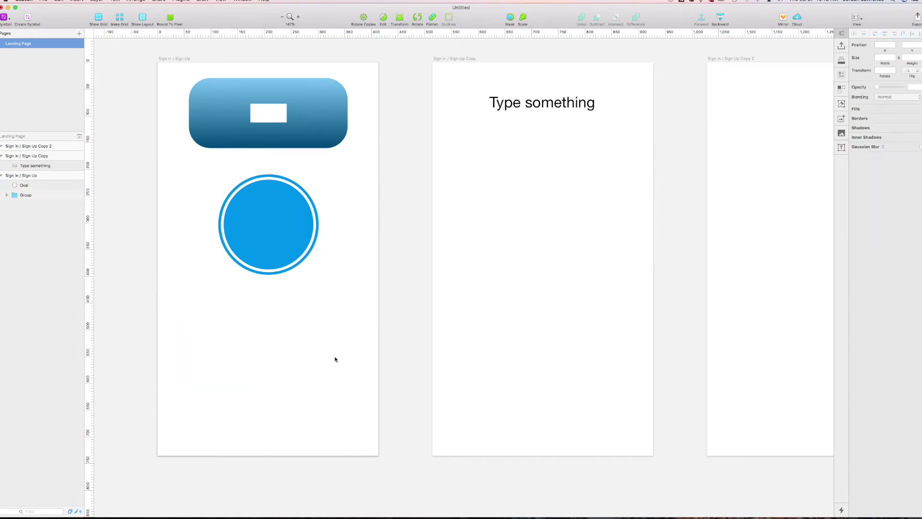
# Draw a rectangle about 177 by 77 below the circle and give it a corner radius of 10
pyautogui.press('r')
pyautogui.moveTo(173, 326); pyautogui.dragTo(268, 367)
pyautogui.click(912, 111)
pyautogui.write('1')
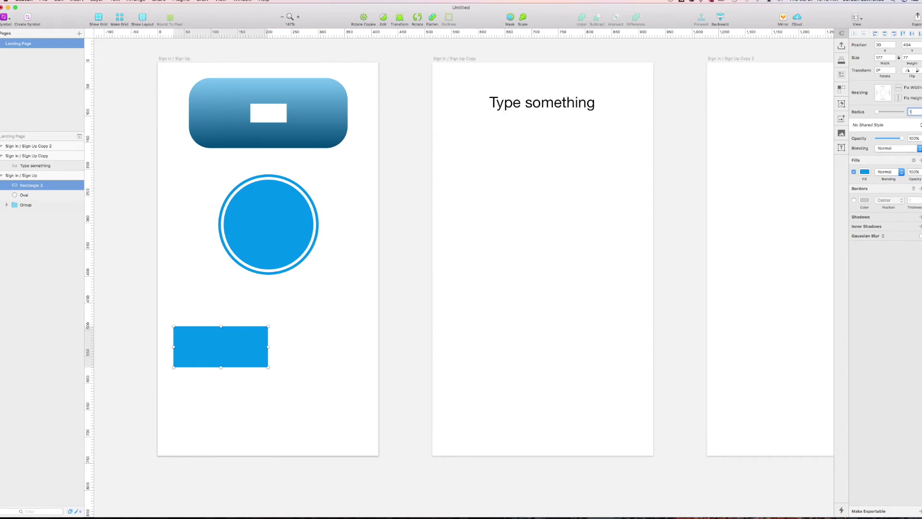
pyautogui.write('0')
pyautogui.press('Return')
pyautogui.click(353, 334)
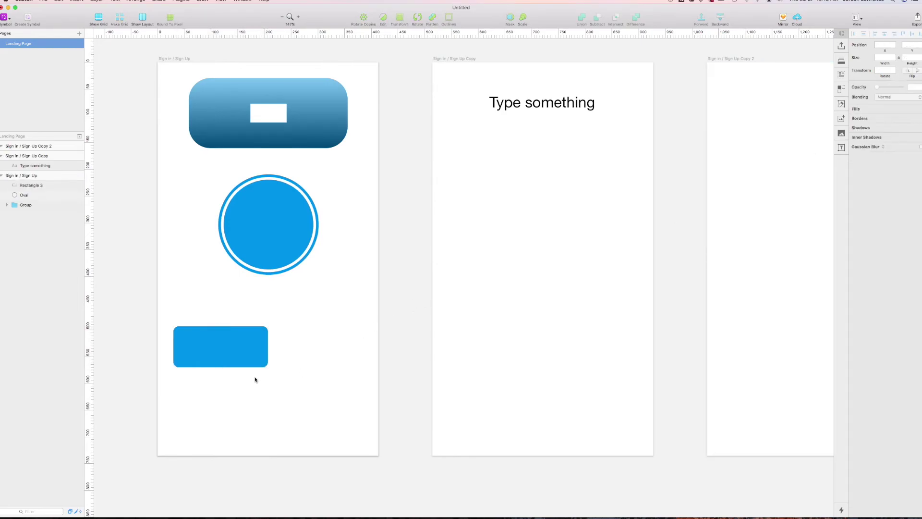
# Add a text layer reading "Button" on the new rounded rectangle
pyautogui.click(221, 347)
pyautogui.write('Button')
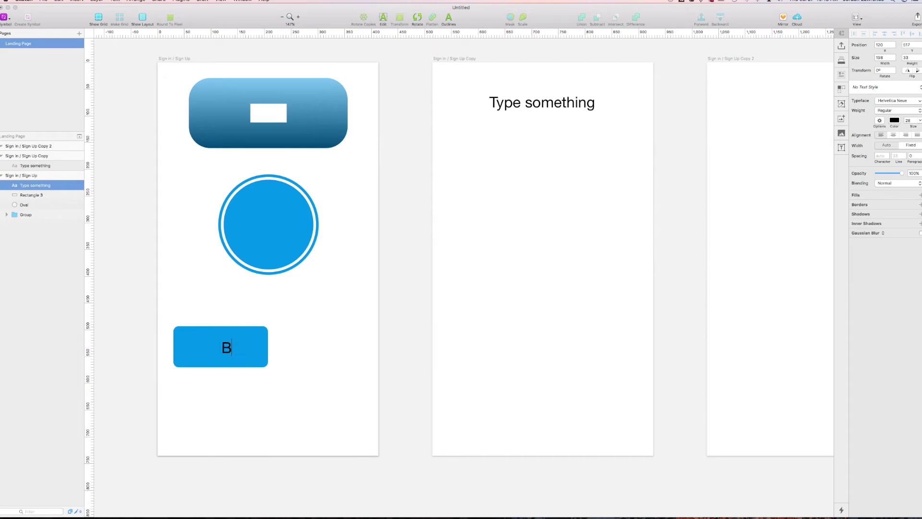
pyautogui.press('Escape')
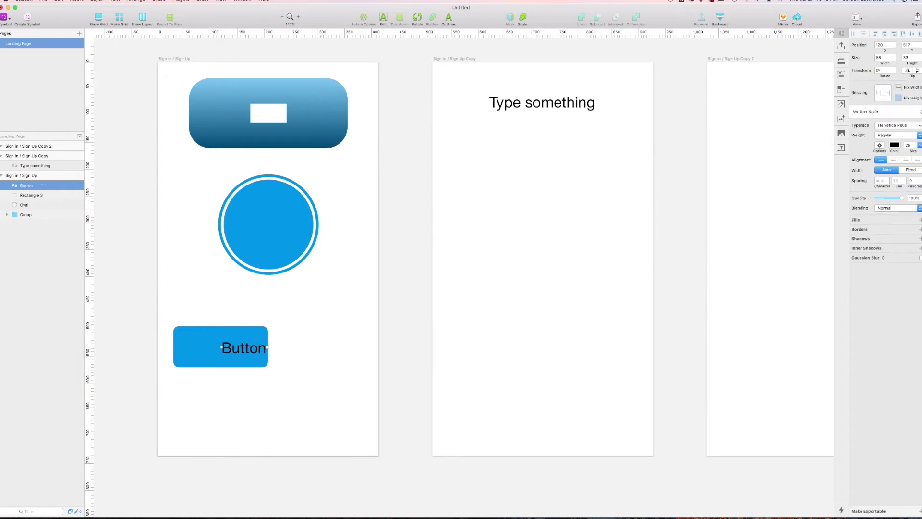
# Centre the "Button" text on its rectangle and colour it white
pyautogui.scroll(1, 212, 336)
pyautogui.keyDown('shift'); pyautogui.click(212, 336); pyautogui.keyUp('shift')
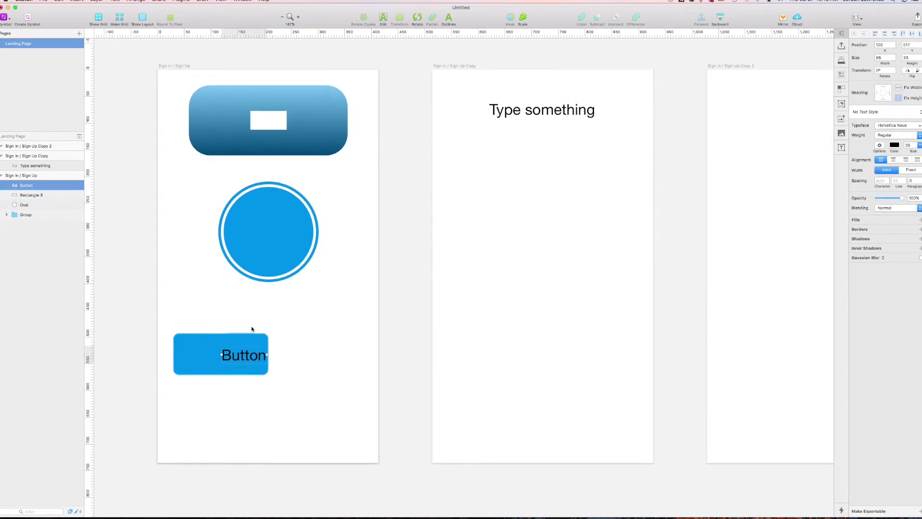
pyautogui.click(885, 33)
pyautogui.click(294, 335)
pyautogui.click(215, 358)
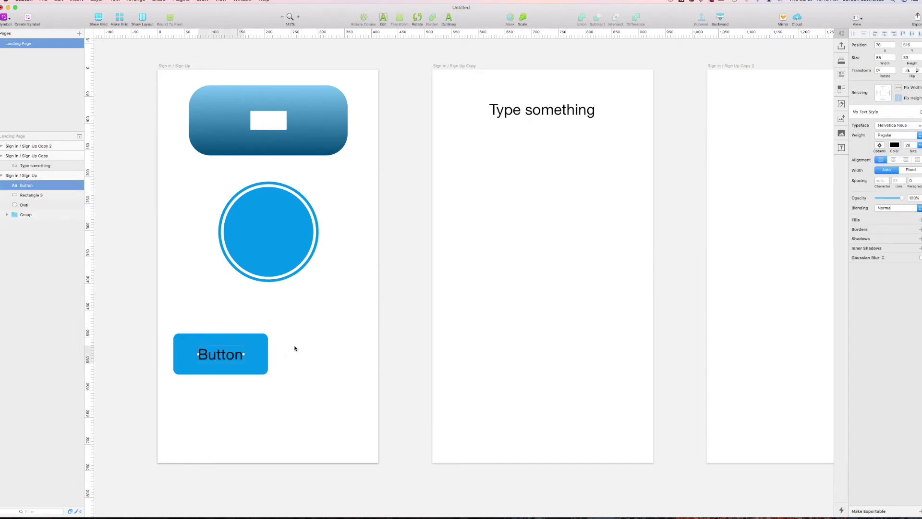
pyautogui.click(291, 379)
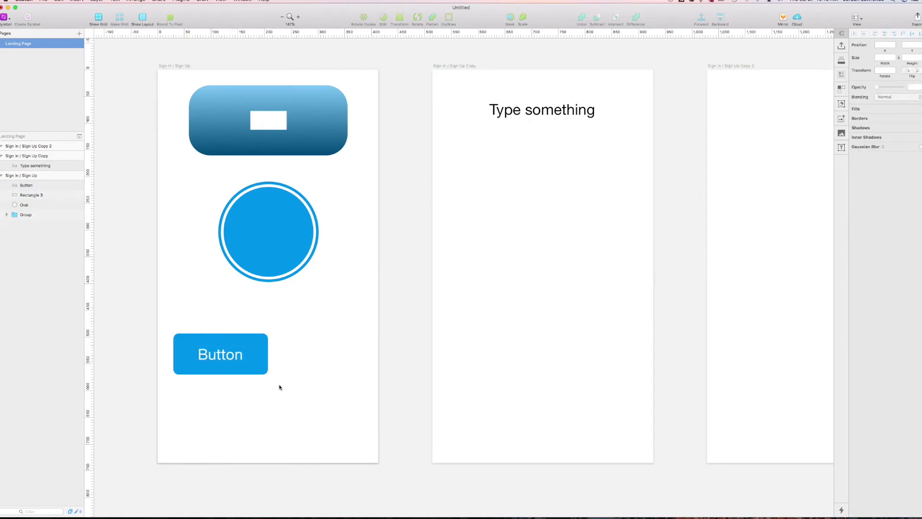
# Duplicate the button's rectangle and text so that two identical buttons sit side by side below the circle
pyautogui.moveTo(269, 384); pyautogui.dragTo(181, 328)
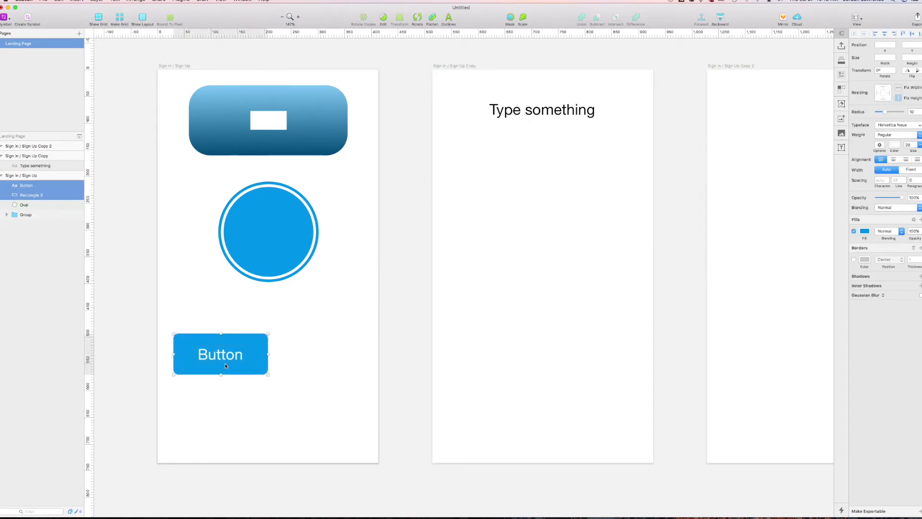
pyautogui.moveTo(225, 363)
pyautogui.mouseDown()
pyautogui.moveTo(323, 372)
pyautogui.moveTo(223, 373)
pyautogui.mouseUp()
pyautogui.click(243, 397)
# Change the fill of the left button's rectangle to the global grey
pyautogui.click(243, 362)
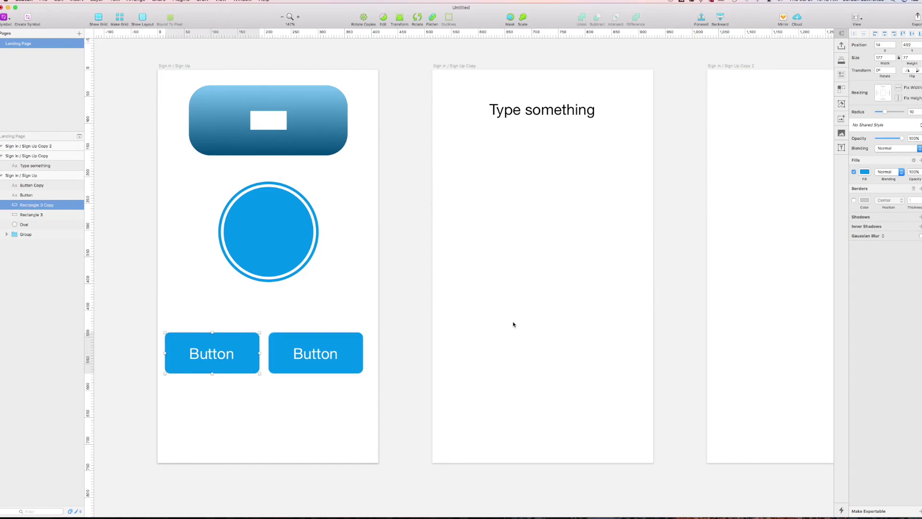
pyautogui.click(865, 172)
pyautogui.click(901, 307)
pyautogui.click(476, 432)
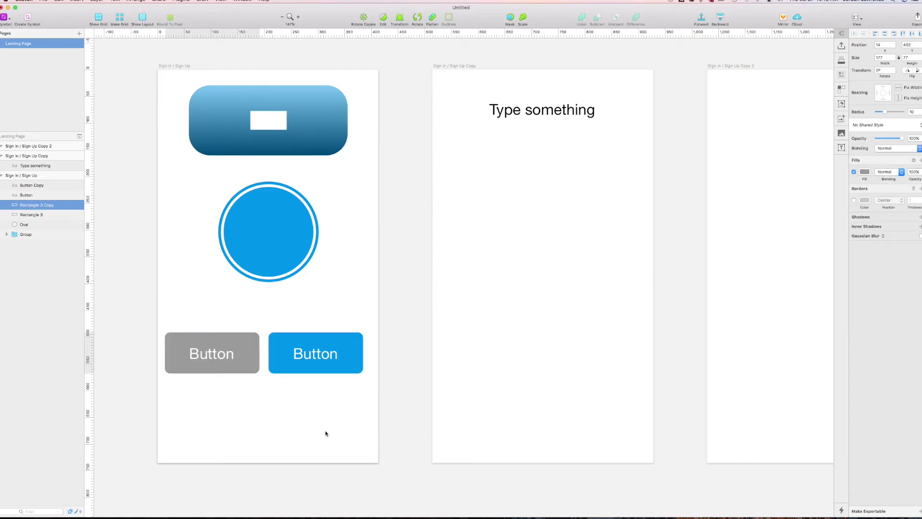
# Create a shared style named "selected button" from the blue button's rectangle on the first artboard
pyautogui.click(279, 364)
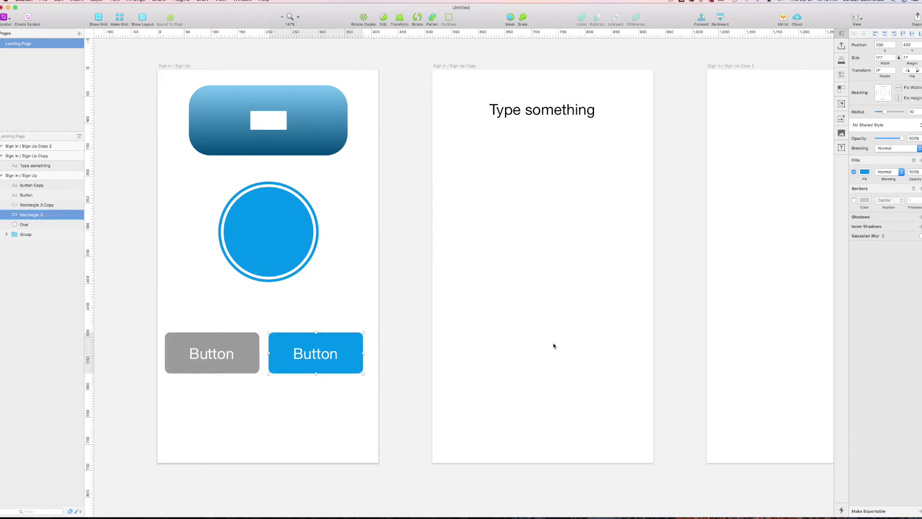
pyautogui.click(882, 124)
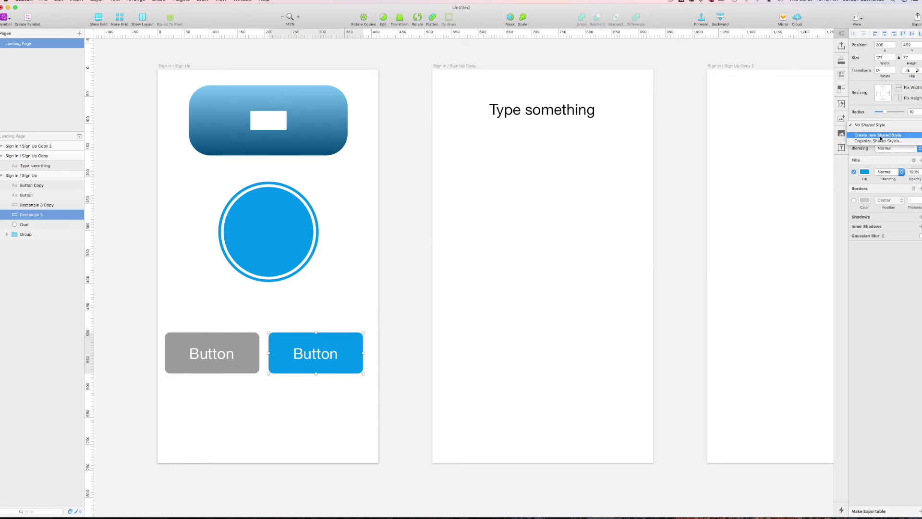
pyautogui.press('Return')
pyautogui.write('selected button')
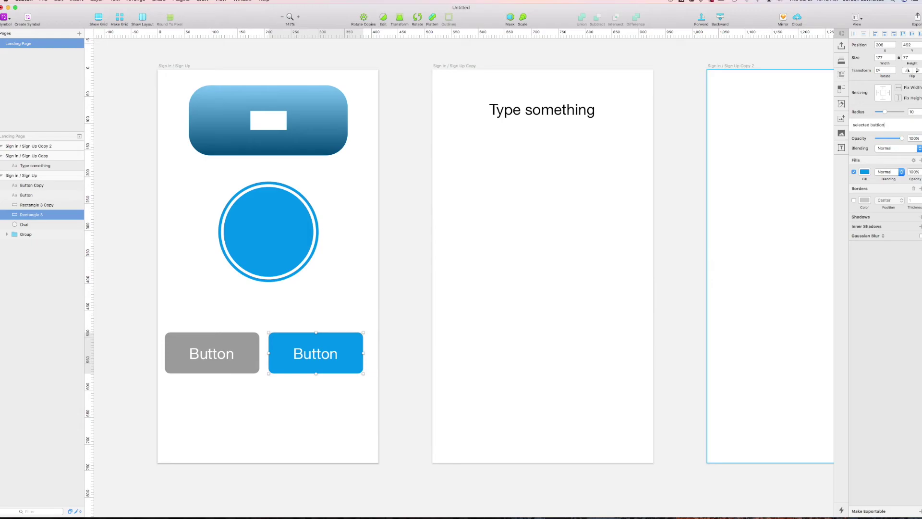
pyautogui.press('Return')
# Create a shared style named "dithered button" from the grey button's rectangle on the first artboard
pyautogui.scroll(1, 755, 240)
pyautogui.click(172, 359)
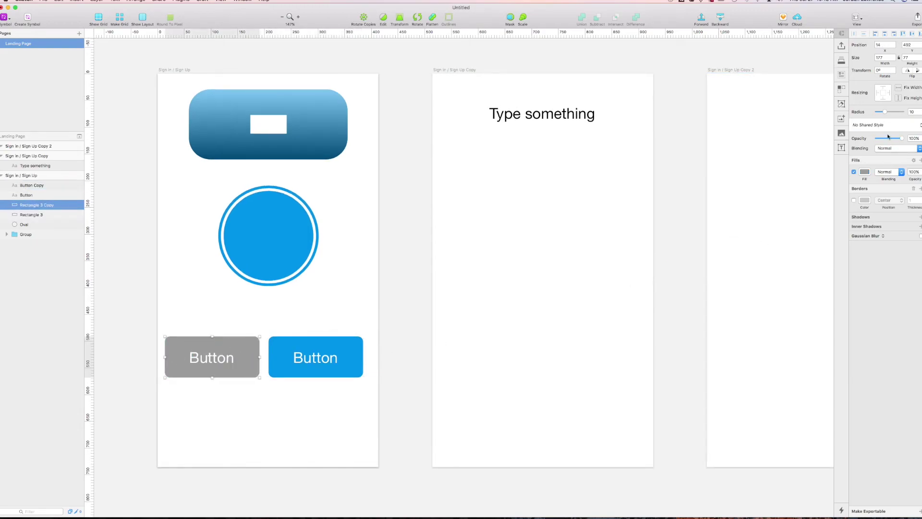
pyautogui.click(886, 126)
pyautogui.click(889, 150)
pyautogui.write('dither')
pyautogui.write('tton')
pyautogui.press('Return')
pyautogui.click(366, 294)
pyautogui.scroll(1, 358, 290)
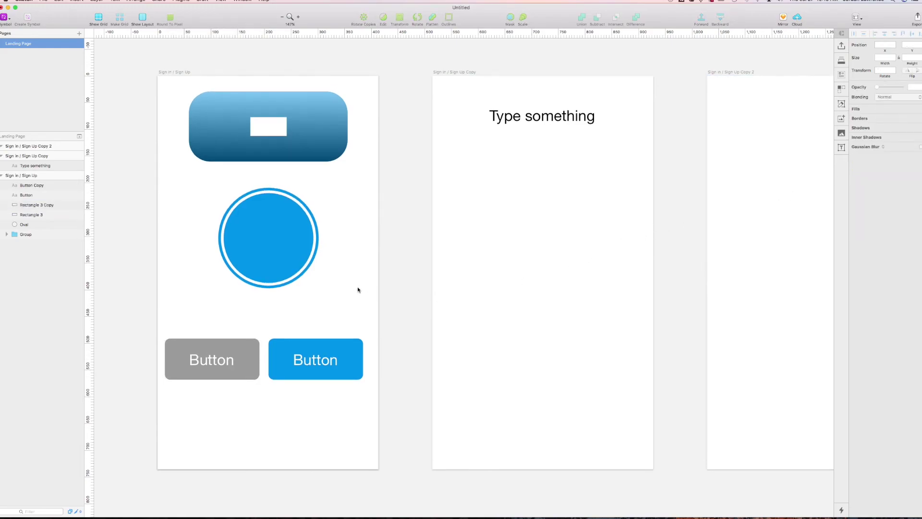
# Duplicate both buttons with their text from the first artboard onto the lower part of the second artboard
pyautogui.click(356, 348)
pyautogui.moveTo(183, 317); pyautogui.dragTo(340, 406)
pyautogui.moveTo(312, 364); pyautogui.dragTo(581, 312)
pyautogui.hscroll(5, 528, 312)
pyautogui.moveTo(318, 320); pyautogui.dragTo(489, 371)
pyautogui.click(480, 321)
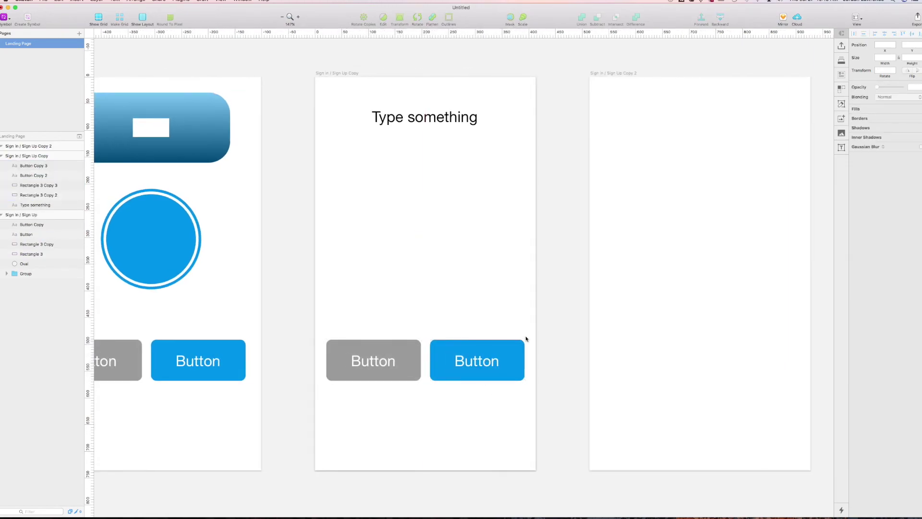
# On the second artboard, apply the "dithered button" style to the blue rectangle and the "selected button" style to the grey one
pyautogui.click(514, 346)
pyautogui.click(887, 126)
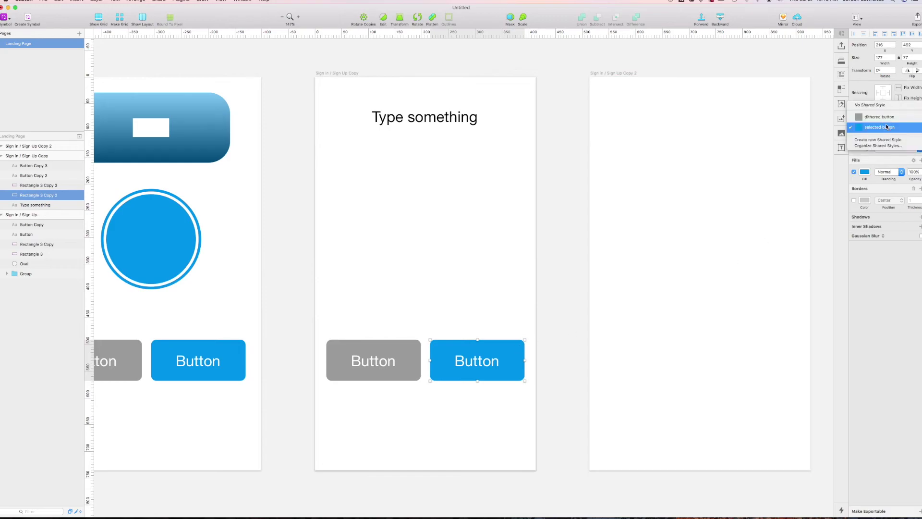
pyautogui.click(885, 115)
pyautogui.click(417, 353)
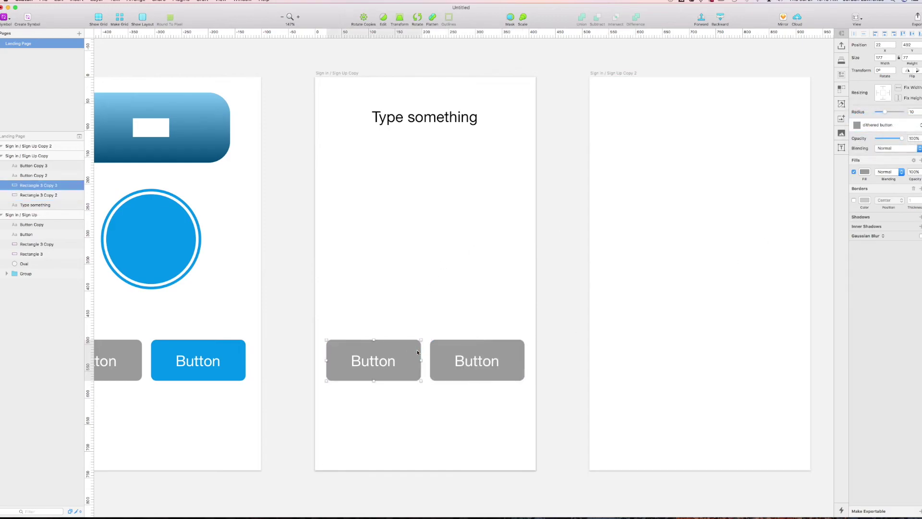
pyautogui.click(886, 125)
pyautogui.click(885, 135)
pyautogui.click(506, 224)
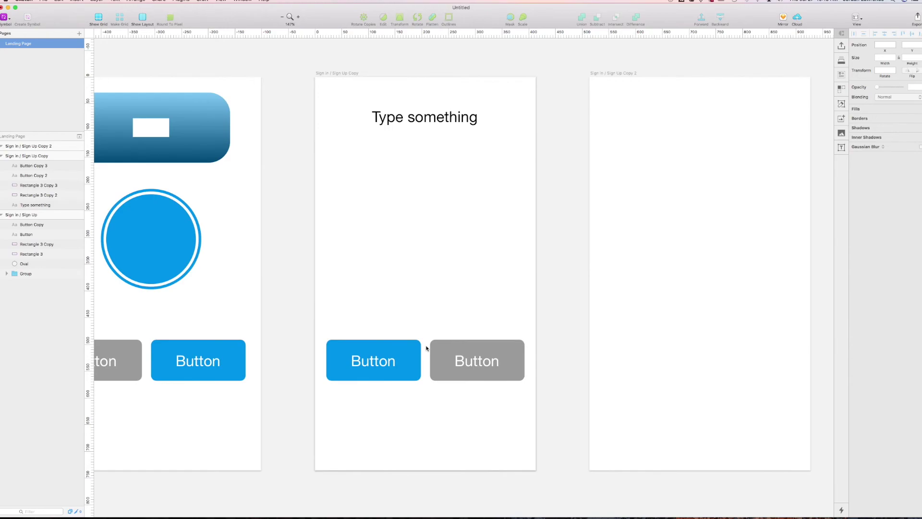
# Duplicate the "Type something" text three times below itself on the second artboard, evenly spaced
pyautogui.moveTo(411, 304); pyautogui.dragTo(482, 286)
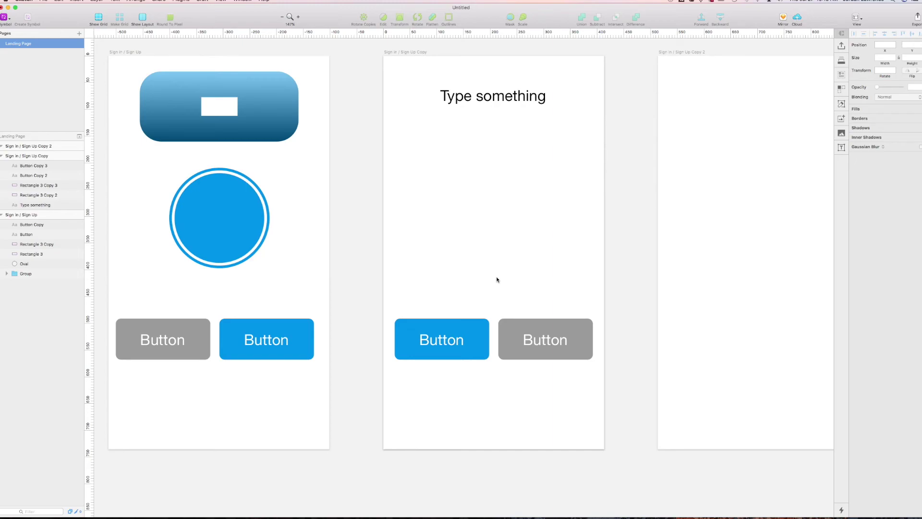
pyautogui.moveTo(512, 97); pyautogui.dragTo(512, 123)
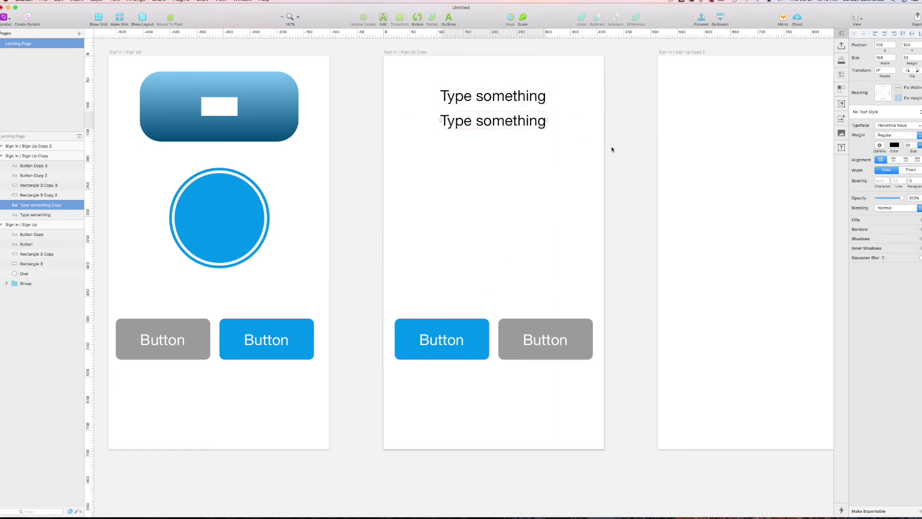
pyautogui.press('super+d')
pyautogui.press('super+d')
pyautogui.click(586, 146)
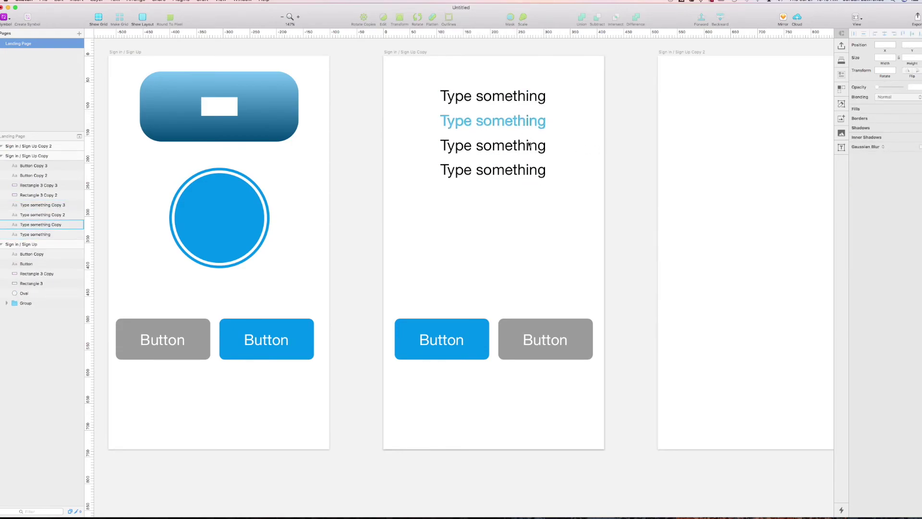
# Set the font size of the first "Type something" line to 30 and the second line to 24
pyautogui.click(510, 91)
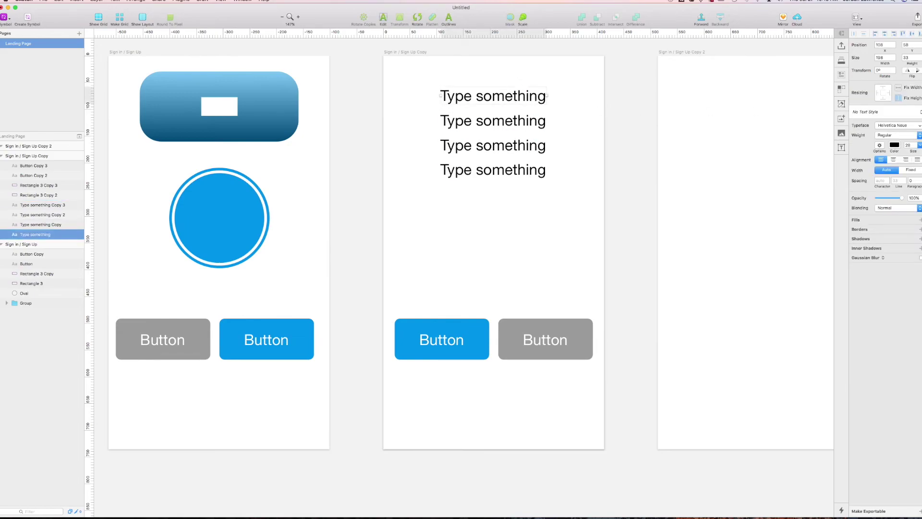
pyautogui.click(908, 145)
pyautogui.write('30')
pyautogui.press('Return')
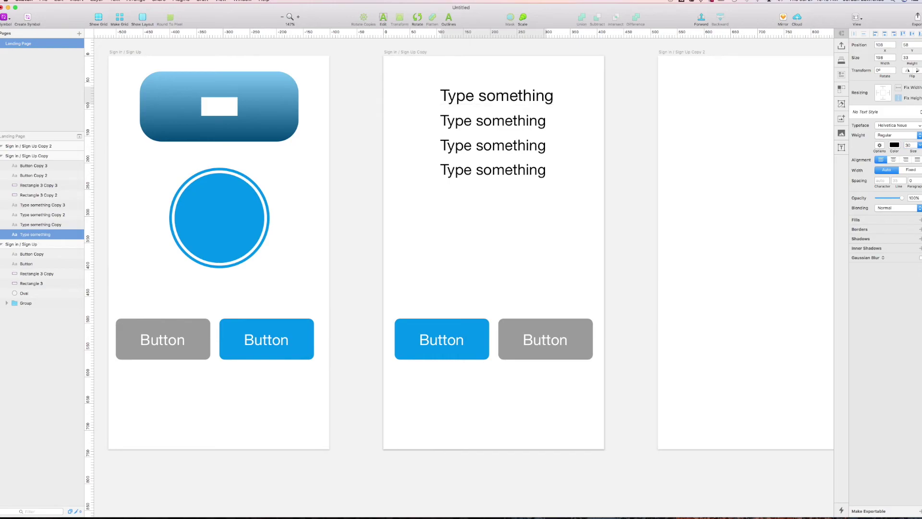
pyautogui.click(495, 121)
pyautogui.click(913, 145)
pyautogui.write('2')
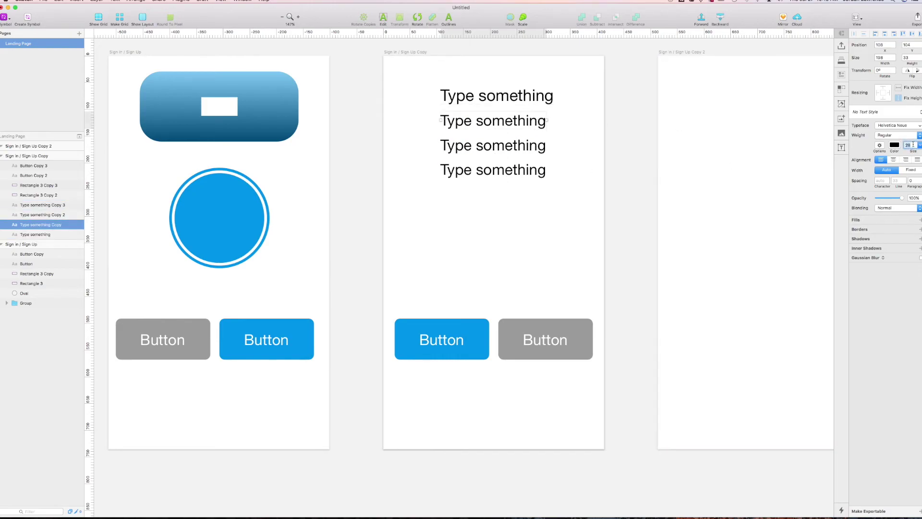
pyautogui.write('4')
pyautogui.press('Return')
# Set the third text line's font size to 12 and delete the fourth line
pyautogui.click(528, 146)
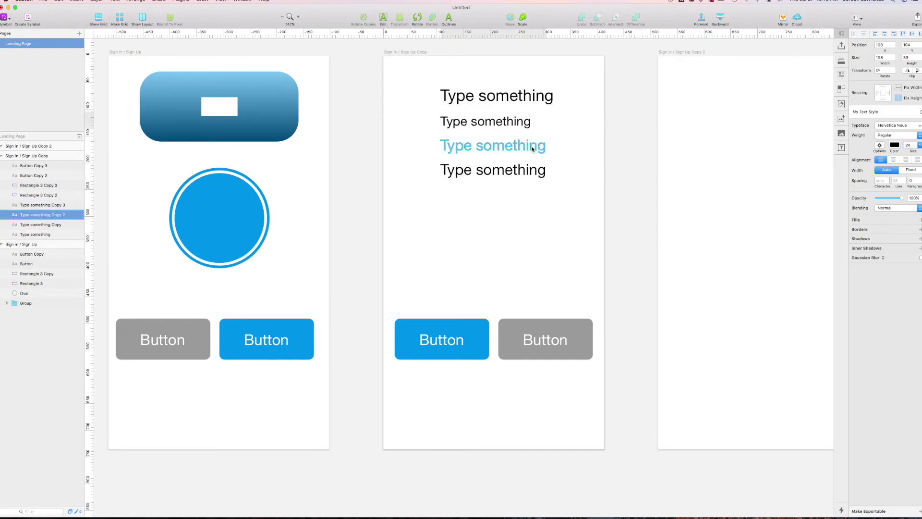
pyautogui.write('12')
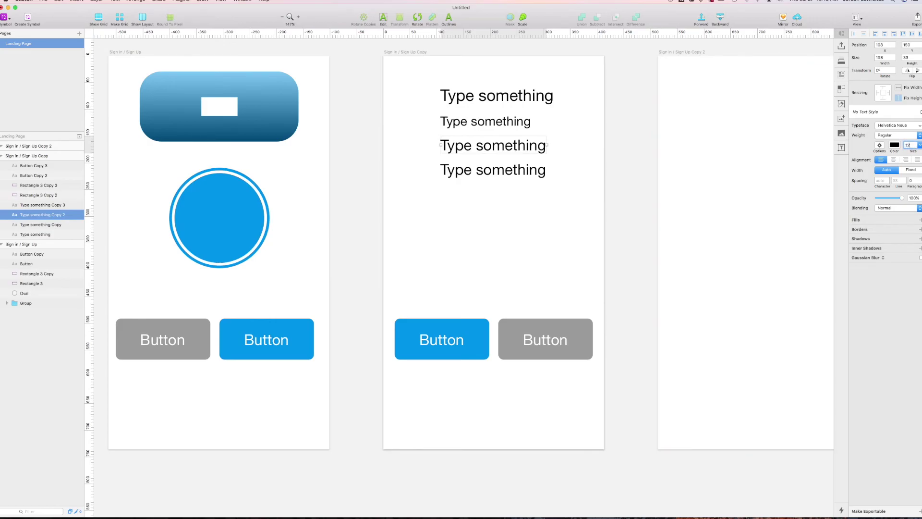
pyautogui.press('Return')
pyautogui.click(487, 170)
pyautogui.press('BackSpace')
pyautogui.scroll(3, 519, 171)
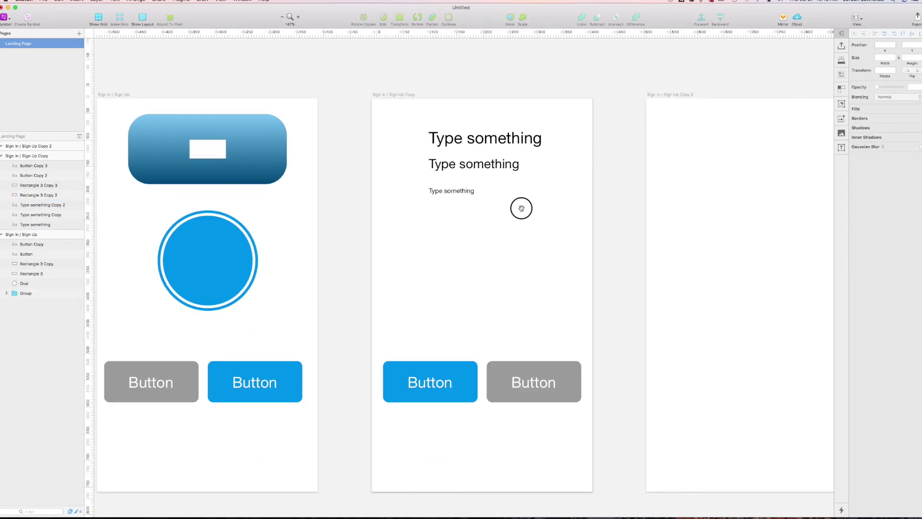
# Create a text style named "h1" from the first, largest text line
pyautogui.click(494, 139)
pyautogui.click(888, 111)
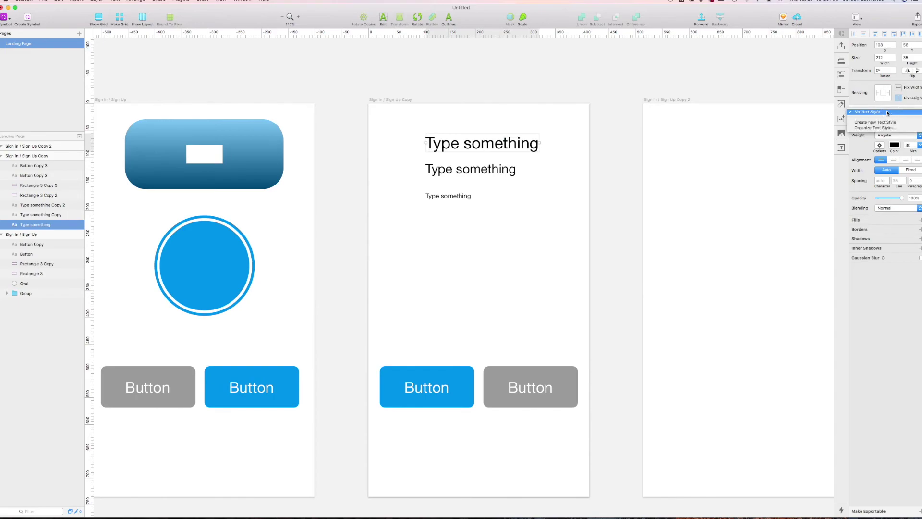
pyautogui.click(881, 120)
pyautogui.write('h1')
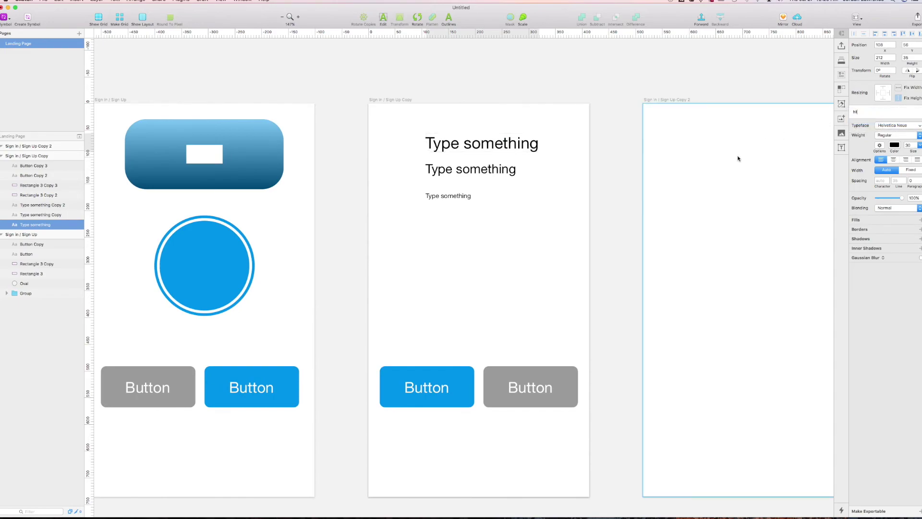
# Create a text style named "h2" from the second text line
pyautogui.click(514, 172)
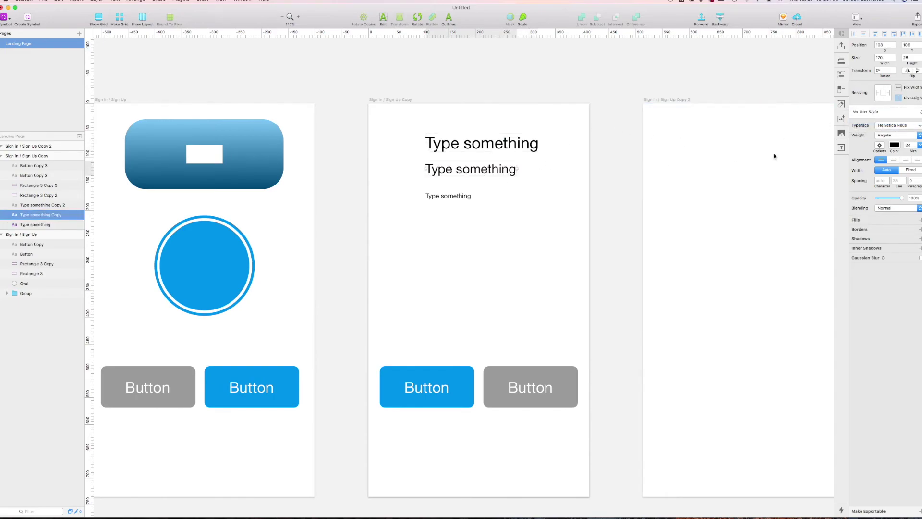
pyautogui.click(863, 112)
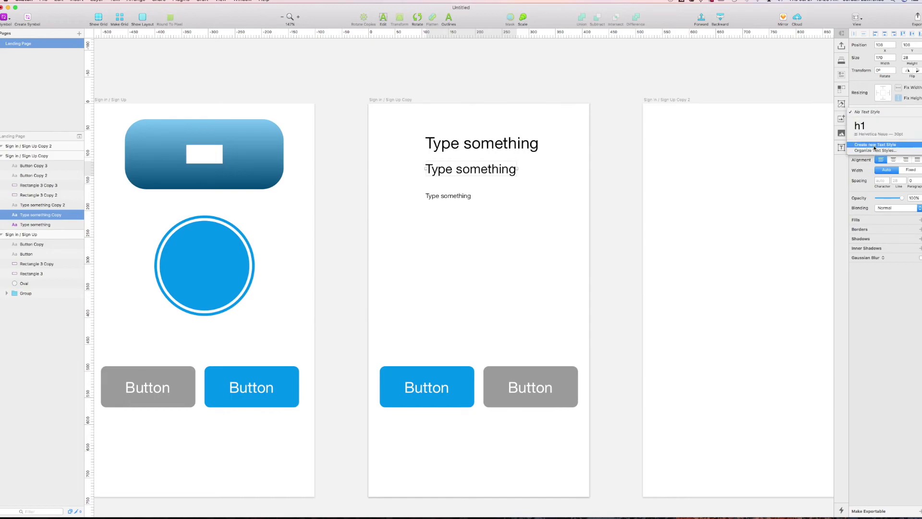
pyautogui.press('Escape')
pyautogui.write('h2')
pyautogui.press('Return')
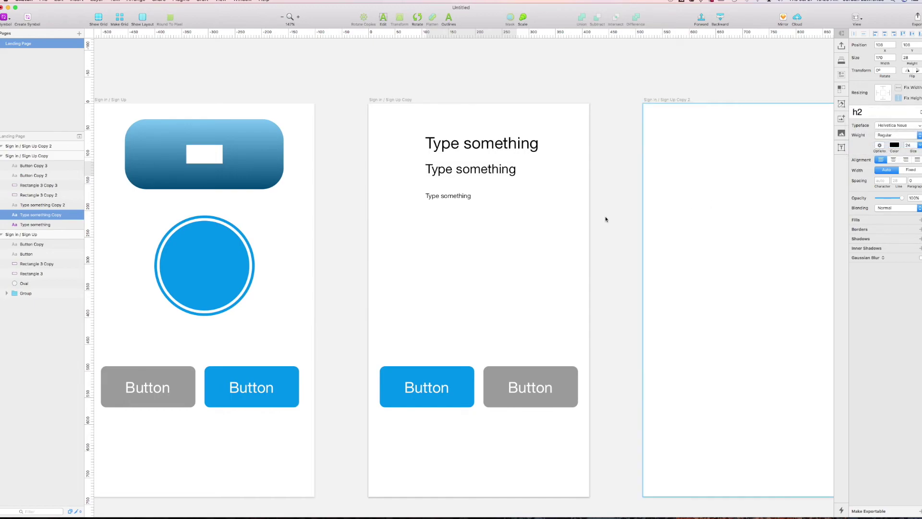
# Create a text style named "body" from the third, smallest text line
pyautogui.click(458, 198)
pyautogui.click(864, 112)
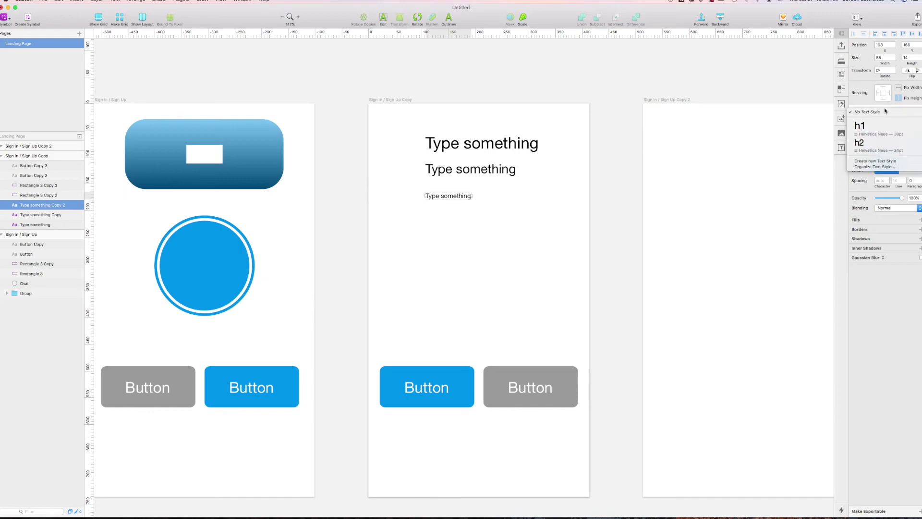
pyautogui.click(883, 164)
pyautogui.write('body')
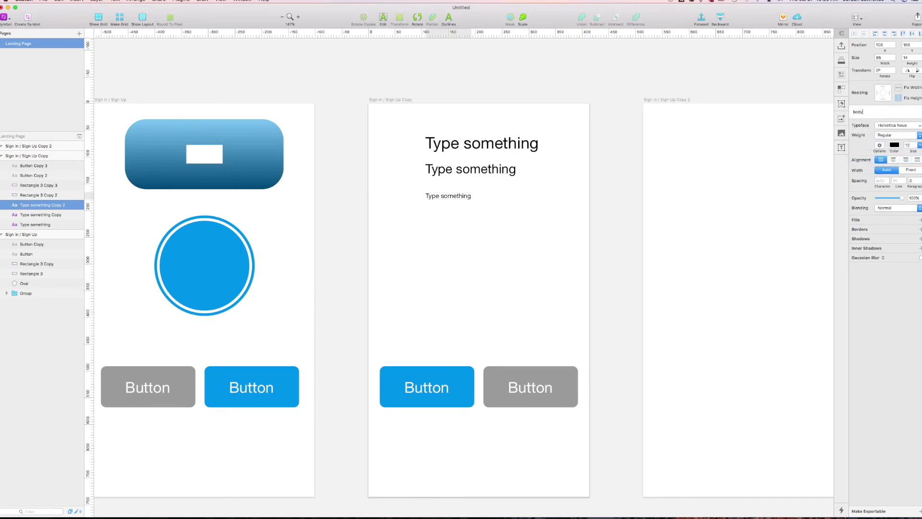
pyautogui.click(538, 239)
# Add a text layer with the default text near the top of the third artboard
pyautogui.hscroll(5, 448, 222)
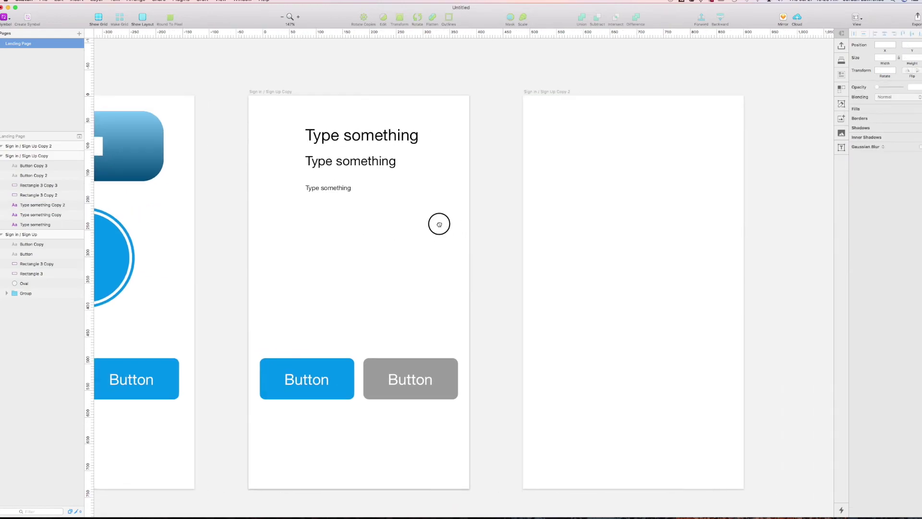
pyautogui.press('t')
pyautogui.click(539, 130)
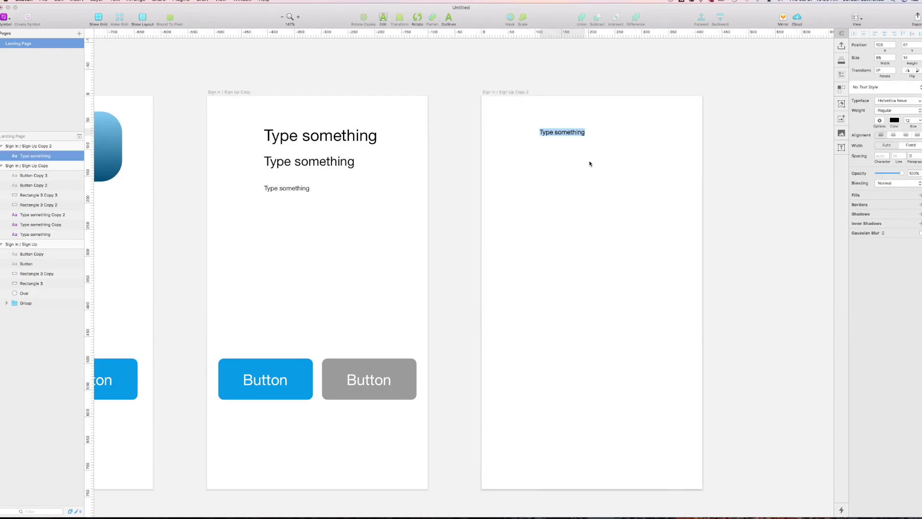
pyautogui.click(564, 131)
# Move the new text to the third artboard's upper left and place two copies below it, one about halfway down
pyautogui.moveTo(565, 131); pyautogui.dragTo(519, 128)
pyautogui.hotkey('ctrl', 'z')
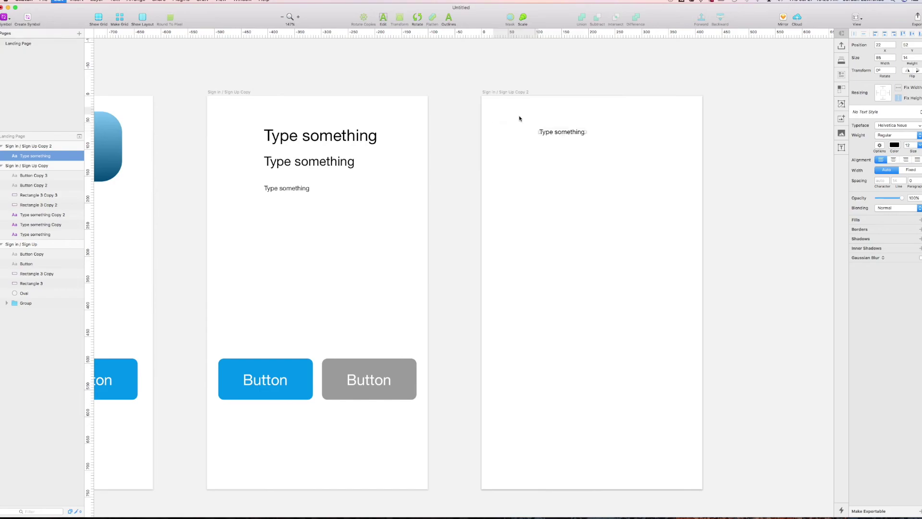
pyautogui.moveTo(570, 134); pyautogui.dragTo(523, 253)
pyautogui.click(585, 237)
# Move the second text line on the third artboard slightly further below the first
pyautogui.hscroll(2, 561, 249)
pyautogui.scroll(1, 561, 250)
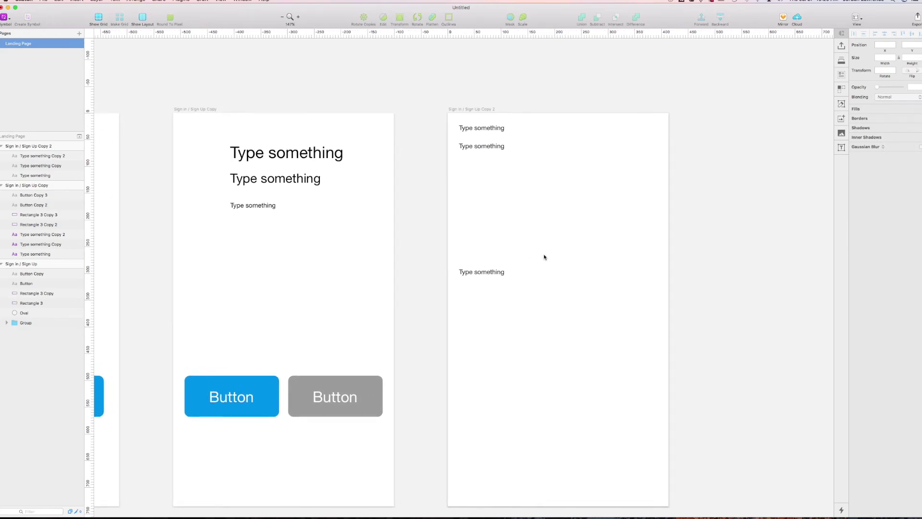
pyautogui.hscroll(2, 545, 259)
pyautogui.scroll(-2, 545, 258)
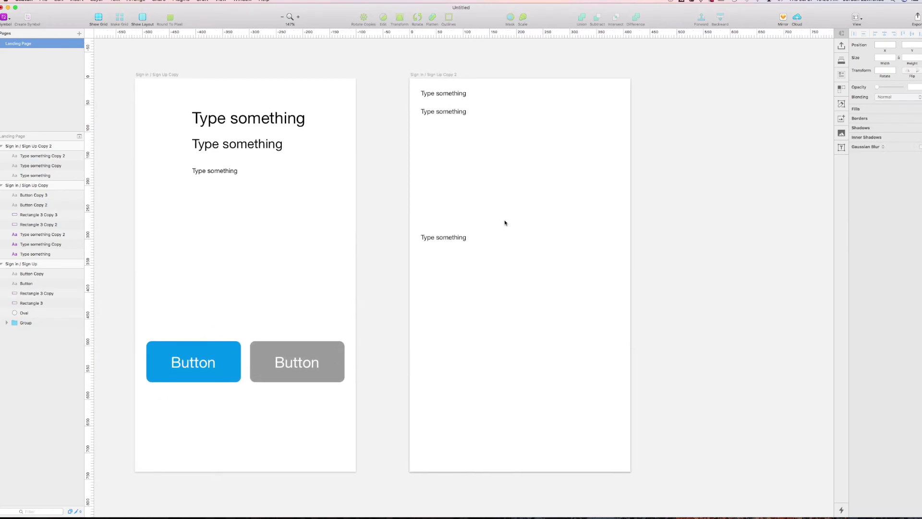
pyautogui.moveTo(494, 209); pyautogui.dragTo(467, 190)
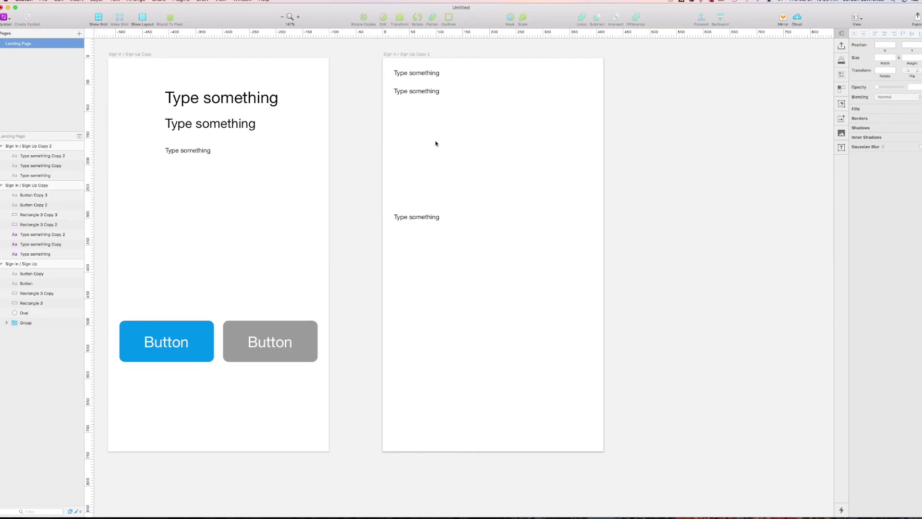
pyautogui.moveTo(425, 92); pyautogui.dragTo(422, 96)
# Apply the "h1" text style to the third artboard's first text line and "h2" to its second
pyautogui.click(421, 74)
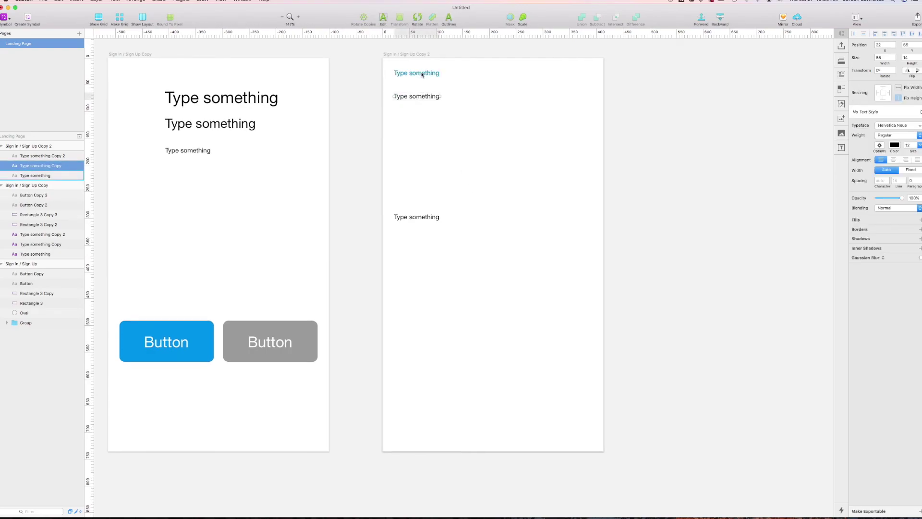
pyautogui.click(880, 114)
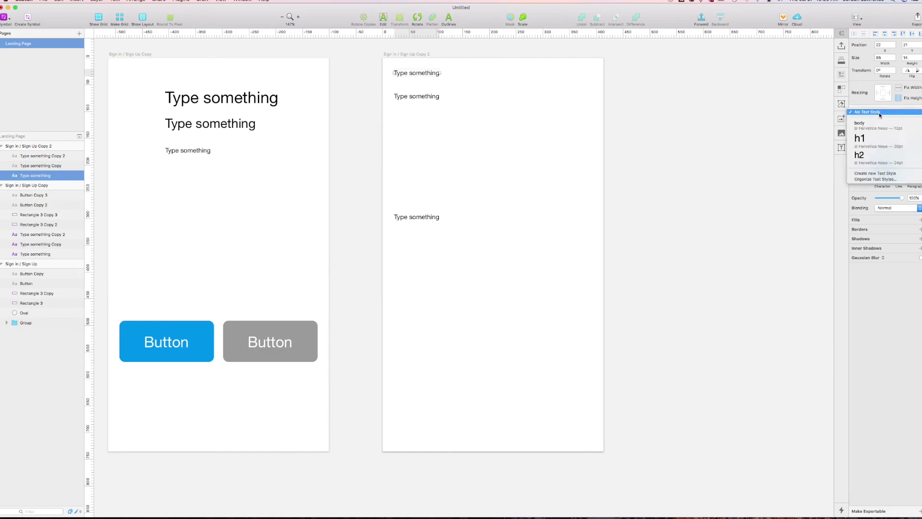
pyautogui.press('Return')
pyautogui.click(436, 98)
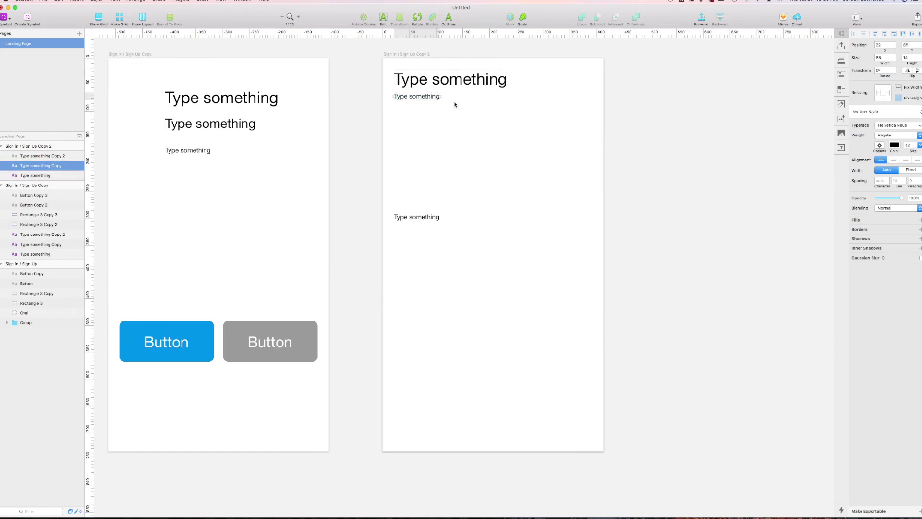
pyautogui.click(884, 112)
pyautogui.press('Return')
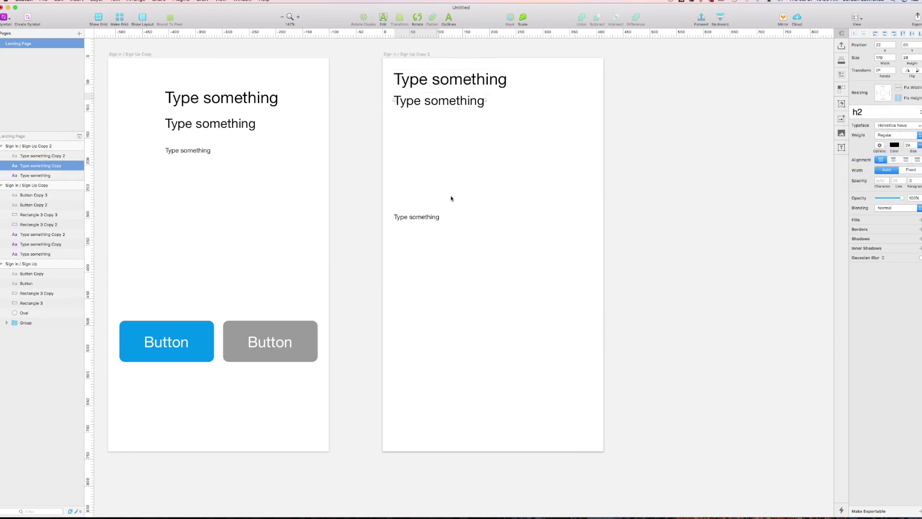
# Apply the "body" text style to the third text line on the third artboard
pyautogui.click(422, 217)
pyautogui.click(867, 112)
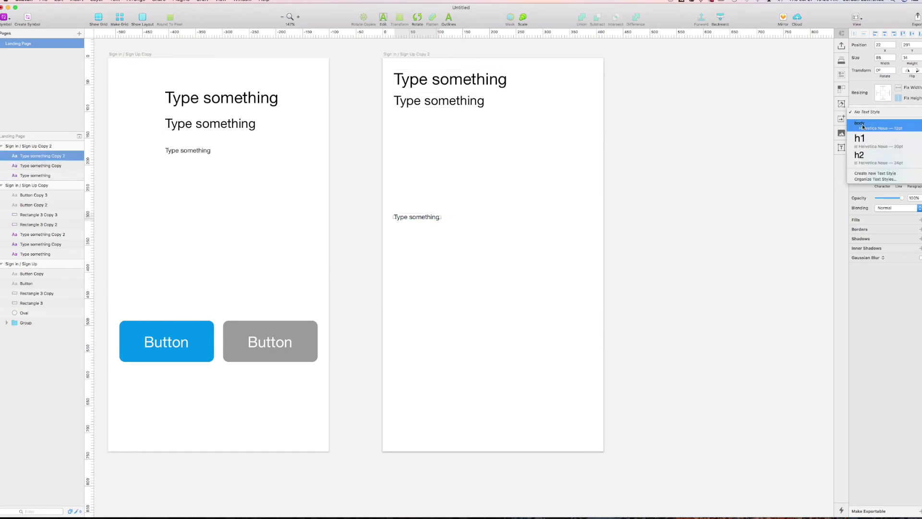
pyautogui.press('Return')
pyautogui.click(681, 188)
pyautogui.moveTo(682, 187); pyautogui.dragTo(739, 174)
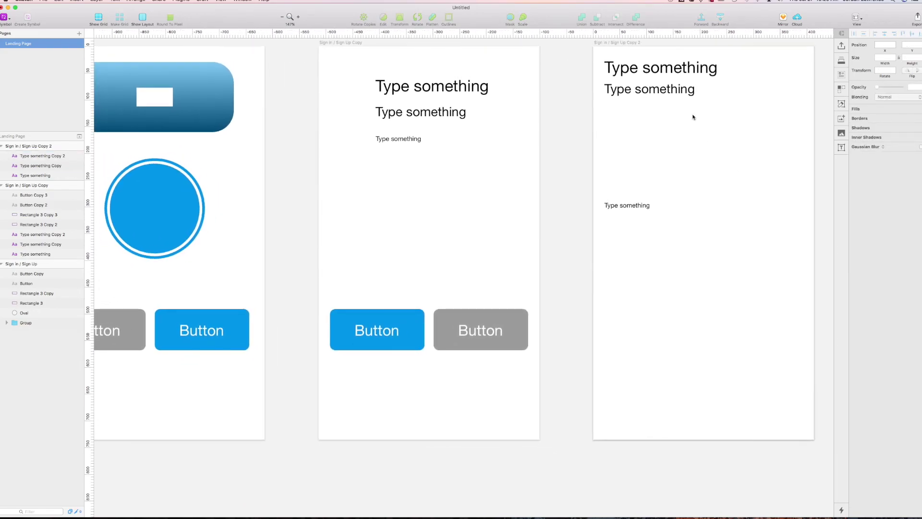
pyautogui.click(678, 73)
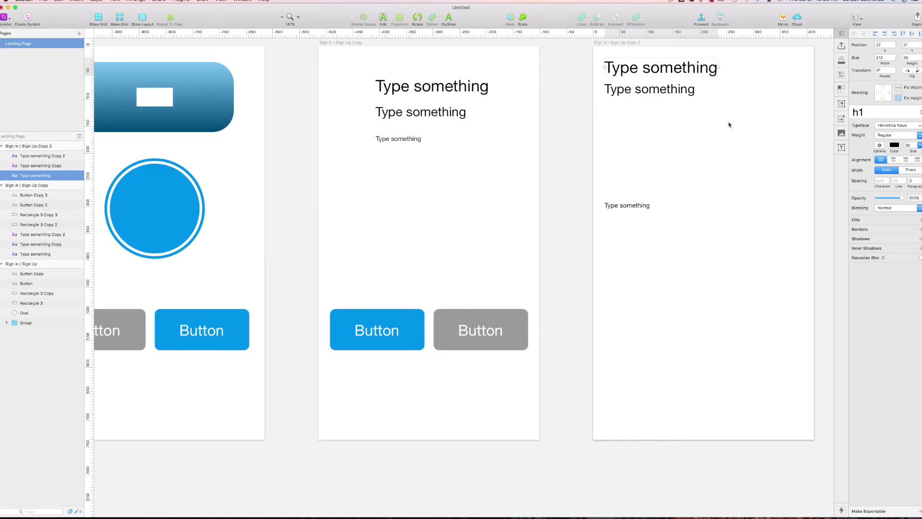
pyautogui.hscroll(5, 728, 123)
pyautogui.click(894, 145)
pyautogui.click(576, 135)
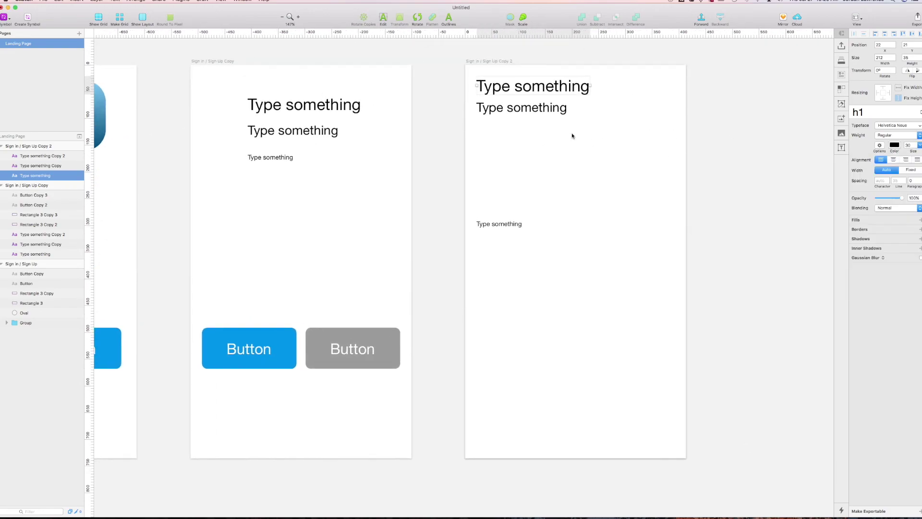
# Set the colour of the third artboard's second text line to the global grey 9B9B9B
pyautogui.click(552, 108)
pyautogui.click(877, 112)
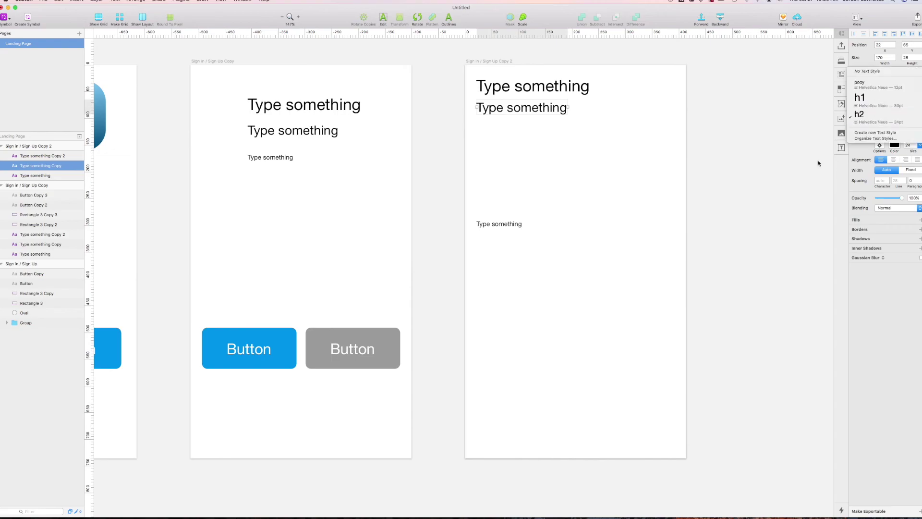
pyautogui.click(894, 145)
pyautogui.click(892, 267)
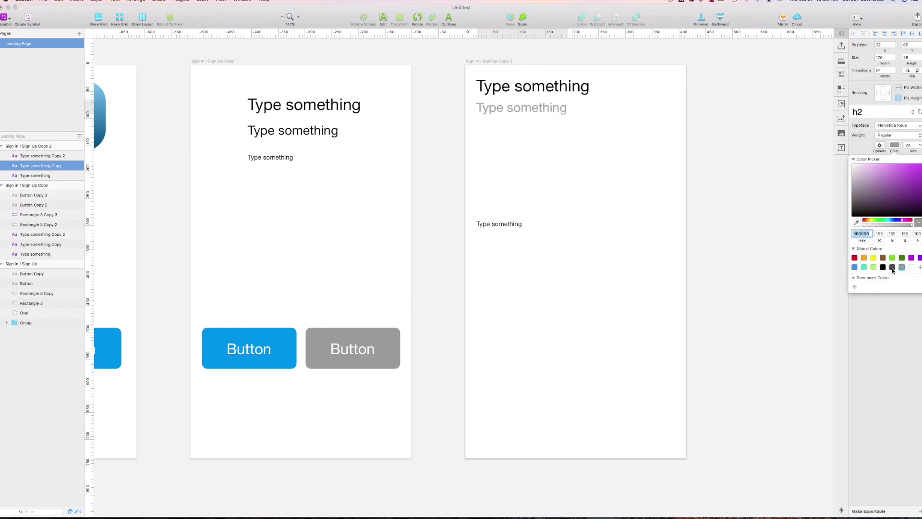
pyautogui.click(902, 267)
pyautogui.click(625, 183)
# Update the shared "h2" text style from the grey second text line on the third artboard, applying it to the second artboard's matching line
pyautogui.hscroll(3, 626, 182)
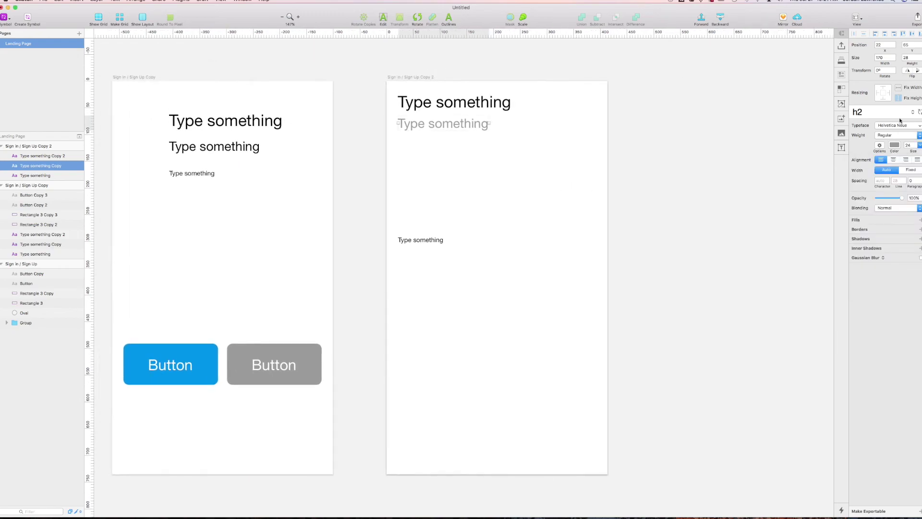
pyautogui.hscroll(-3, 245, 145)
pyautogui.click(250, 146)
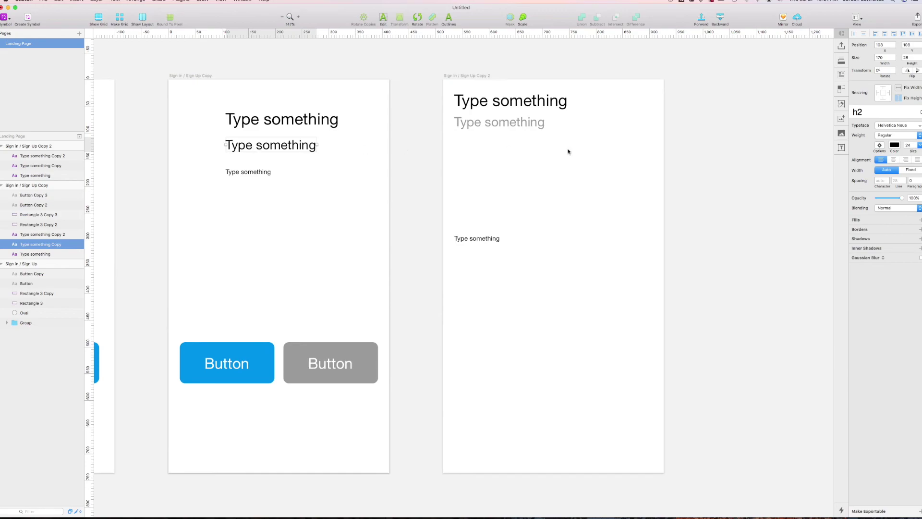
pyautogui.click(522, 126)
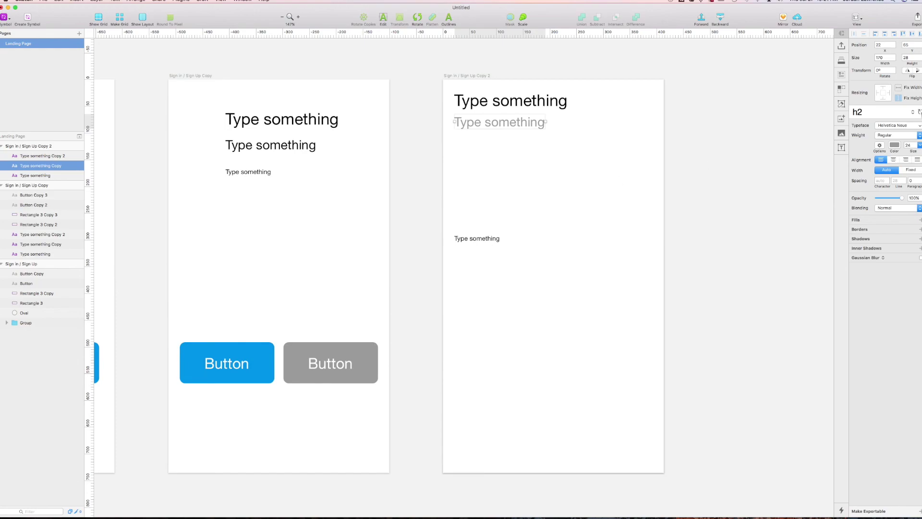
pyautogui.press('Escape')
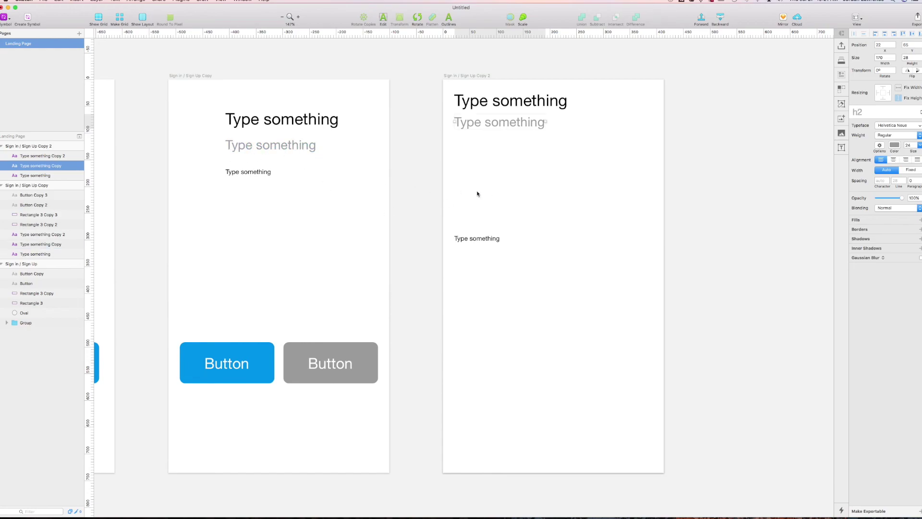
pyautogui.click(537, 181)
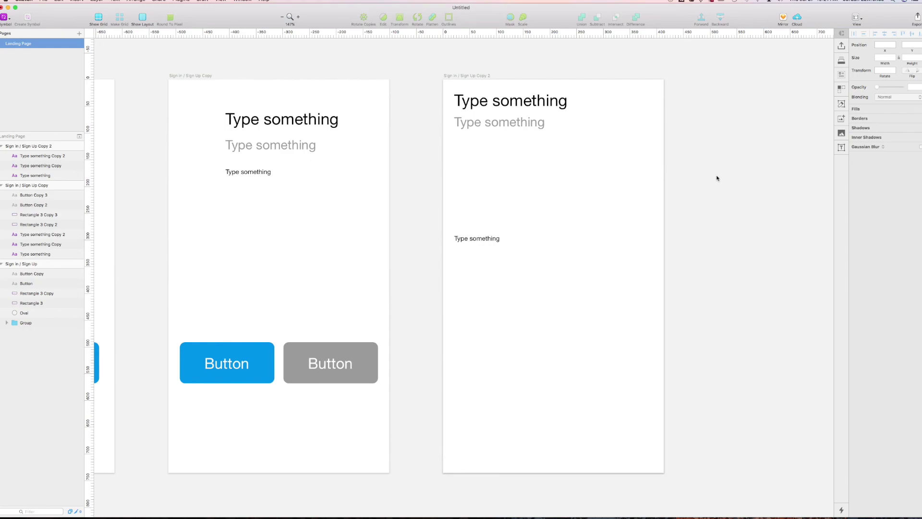
pyautogui.moveTo(342, 183); pyautogui.dragTo(557, 158)
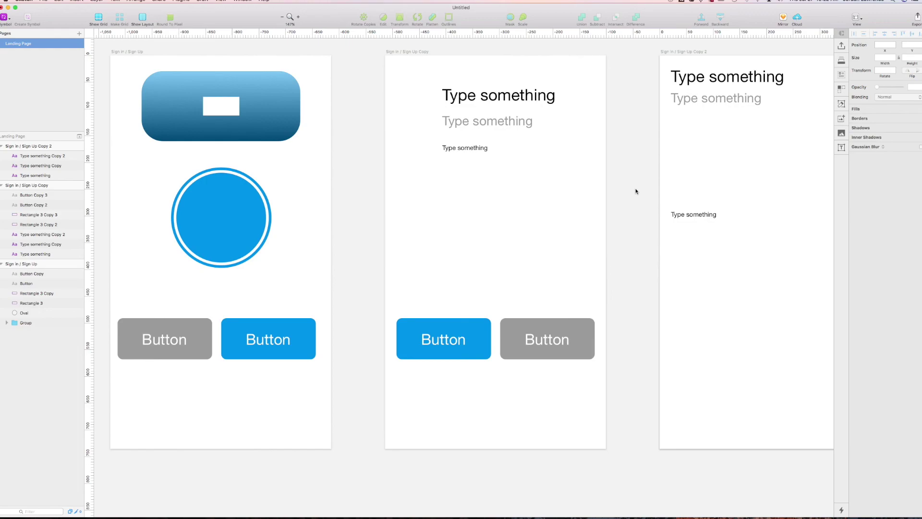
pyautogui.moveTo(634, 187); pyautogui.dragTo(645, 191)
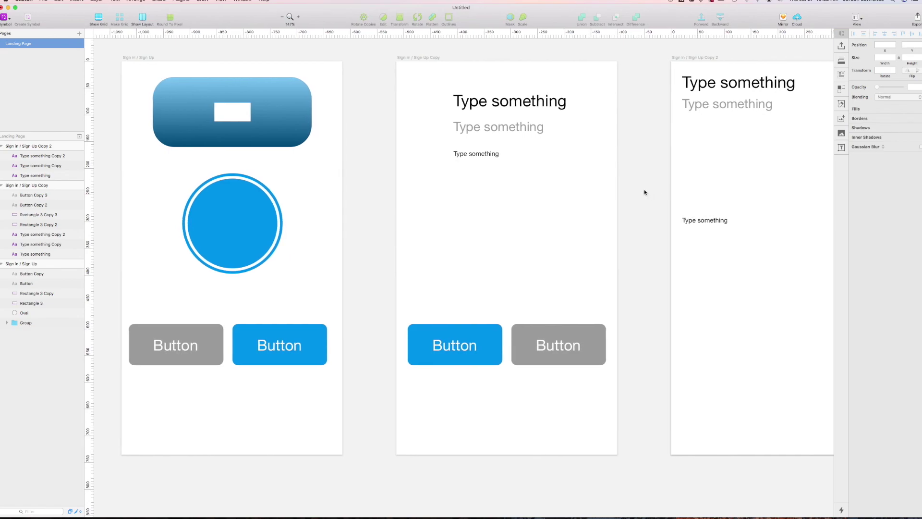